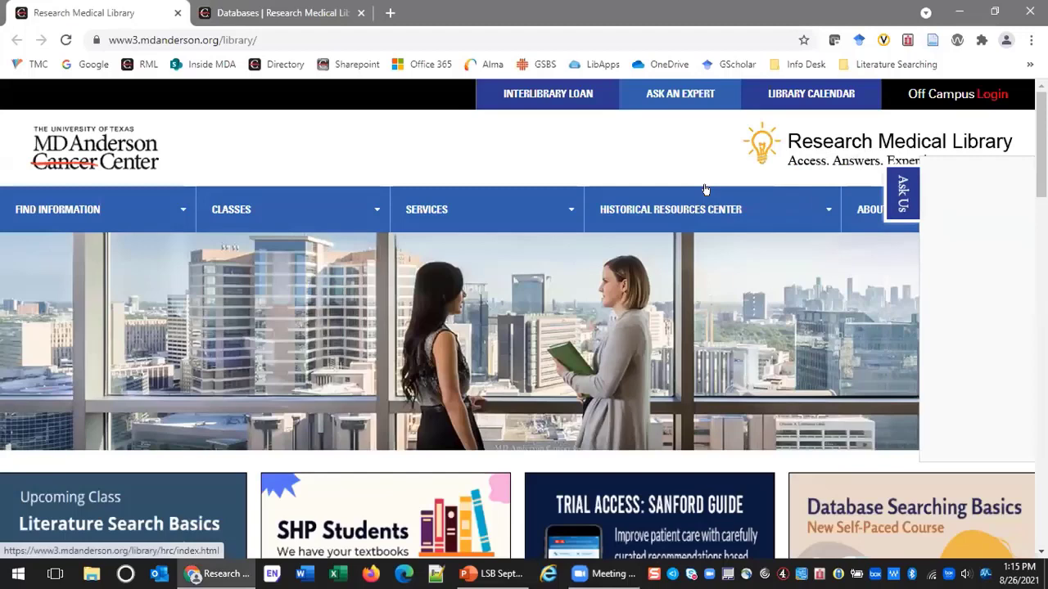
Switch to the library's Databases page, dismiss the Ask Us chat invite, and browse the Core Databases list.
mouse_move(705, 190)
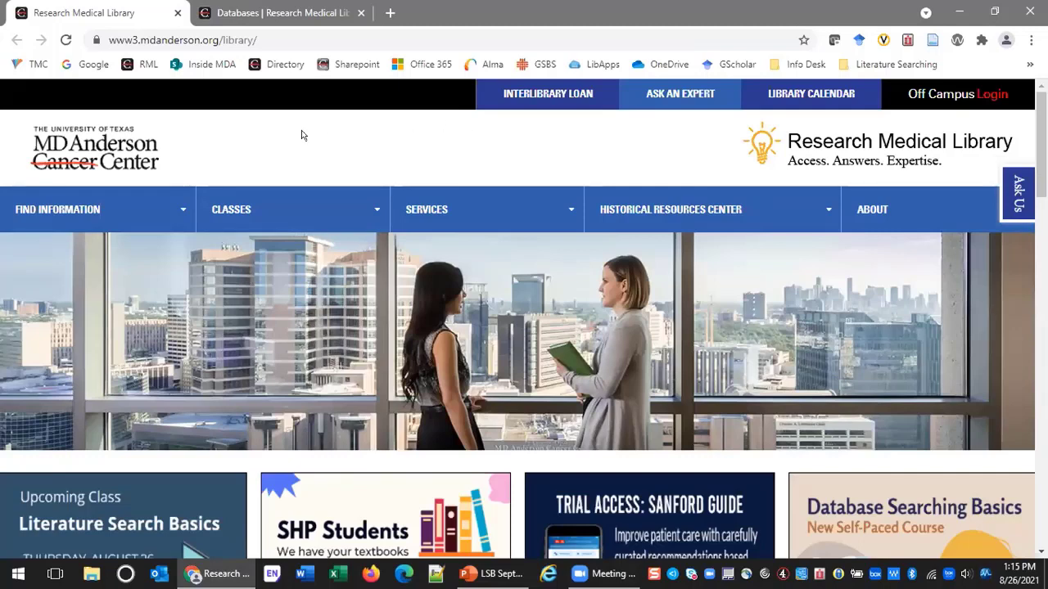
click(74, 211)
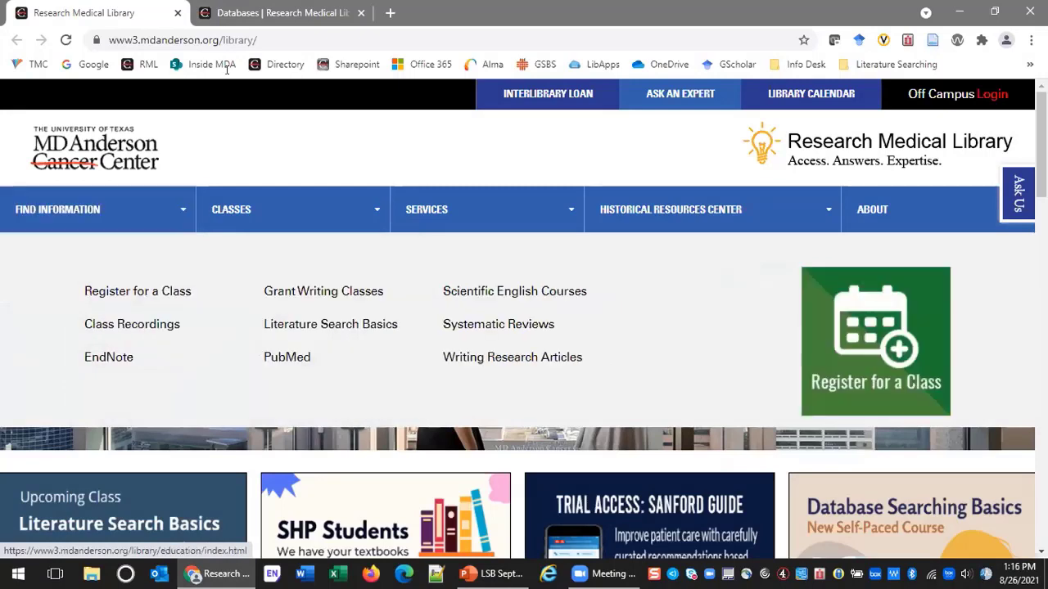
click(270, 12)
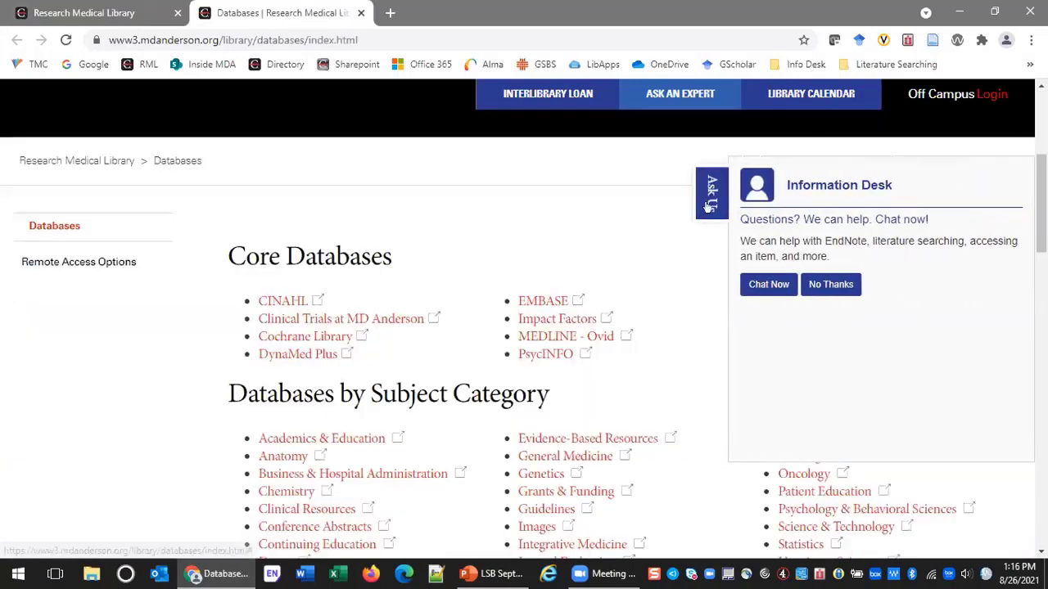
click(709, 206)
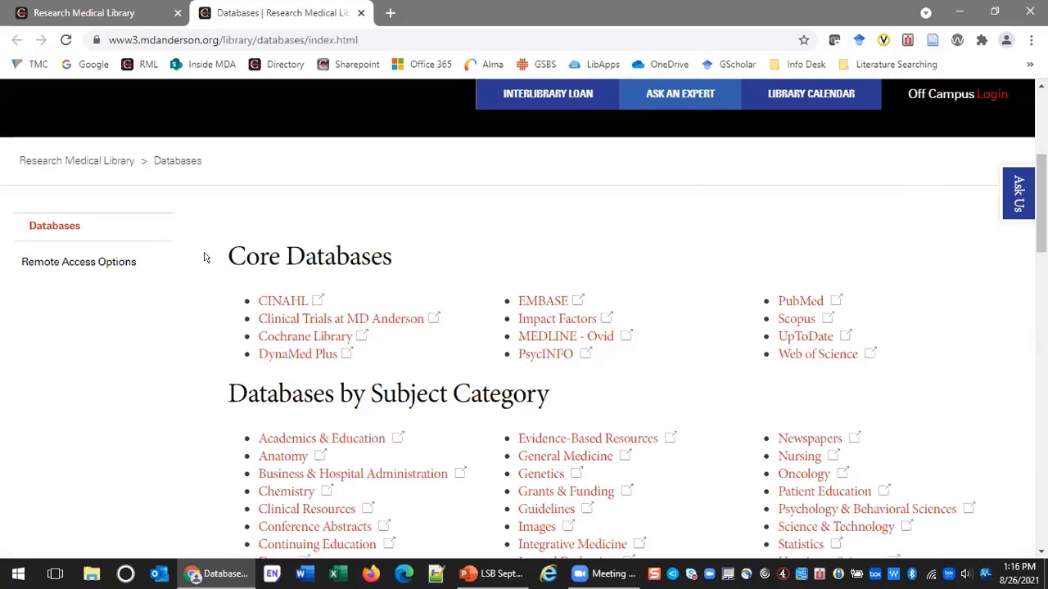
scroll(204, 257, down, 2)
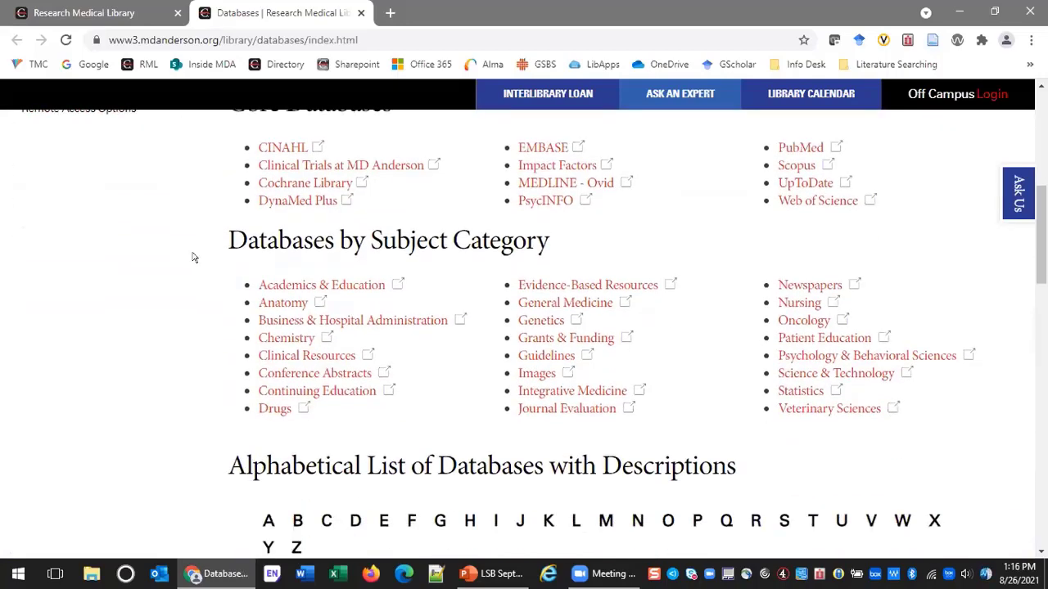
scroll(194, 258, down, 3)
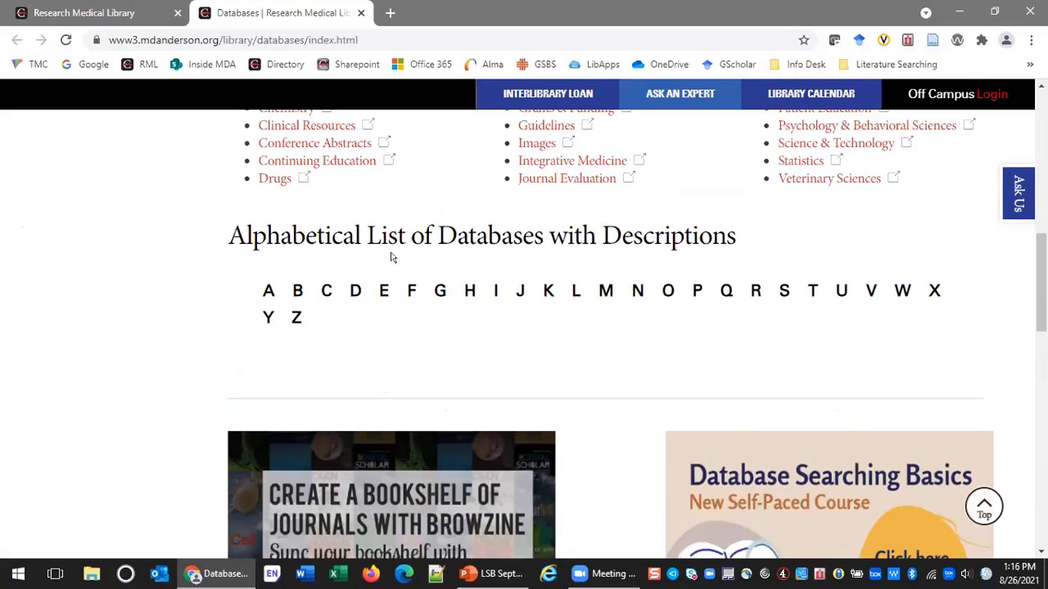
scroll(397, 286, up, 7)
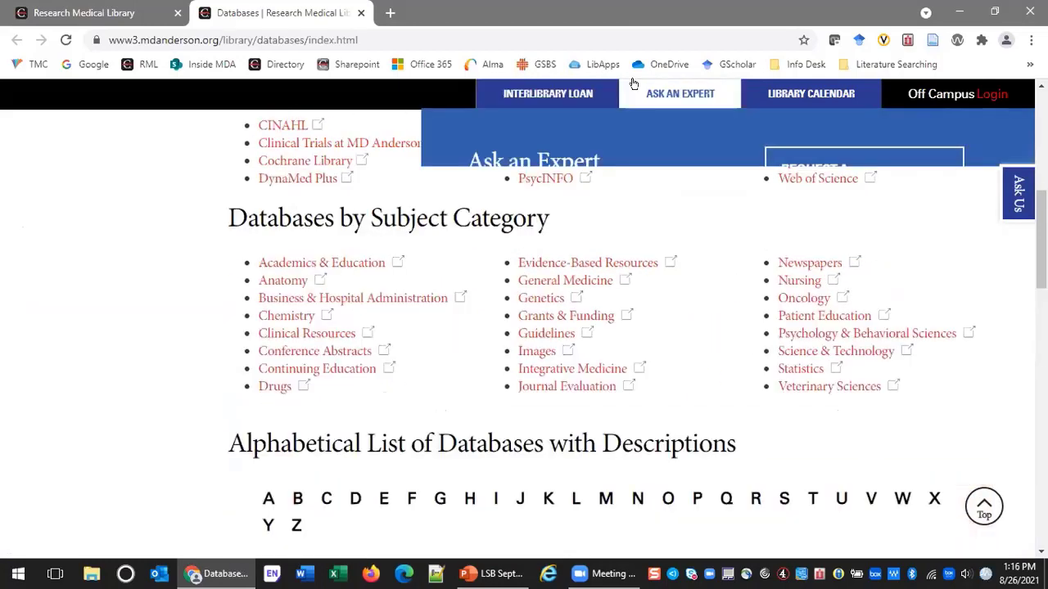
scroll(837, 509, down, 1)
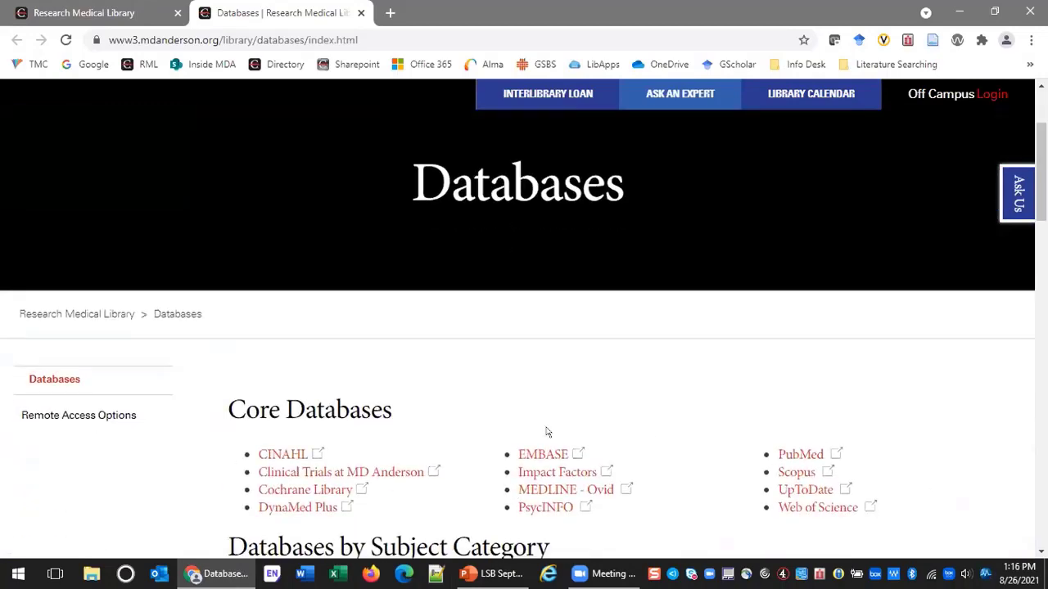
Return to the library homepage and launch PubMed from its Search PubMed section.
click(86, 12)
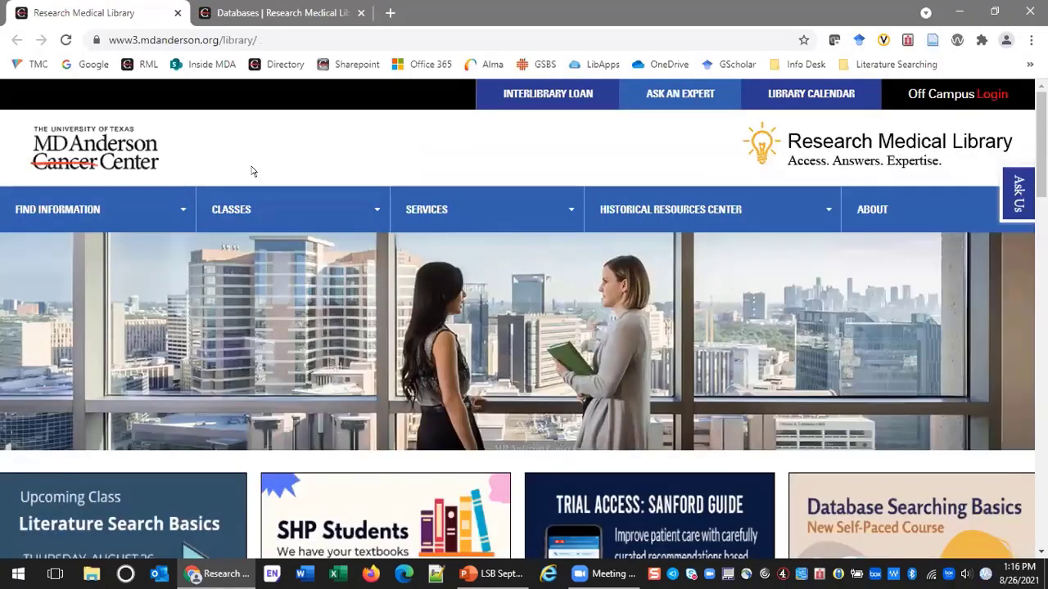
scroll(254, 155, down, 6)
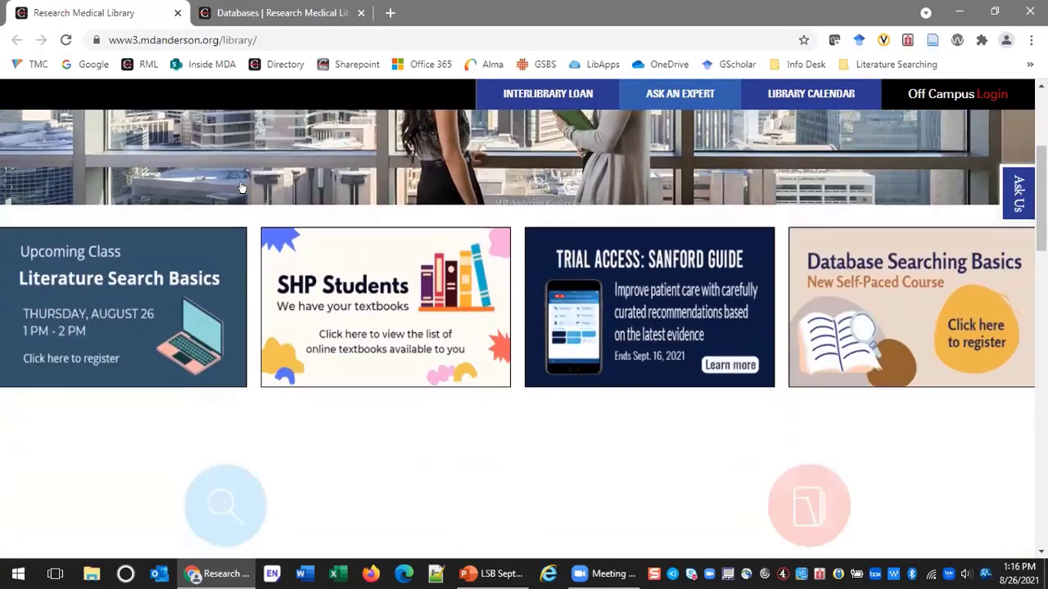
scroll(311, 286, down, 2)
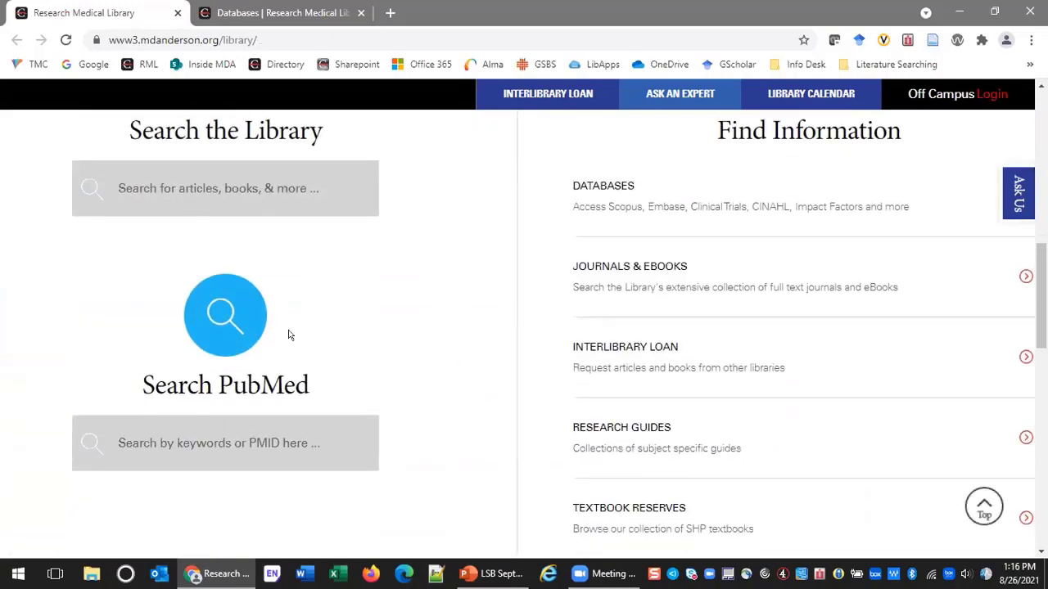
click(267, 382)
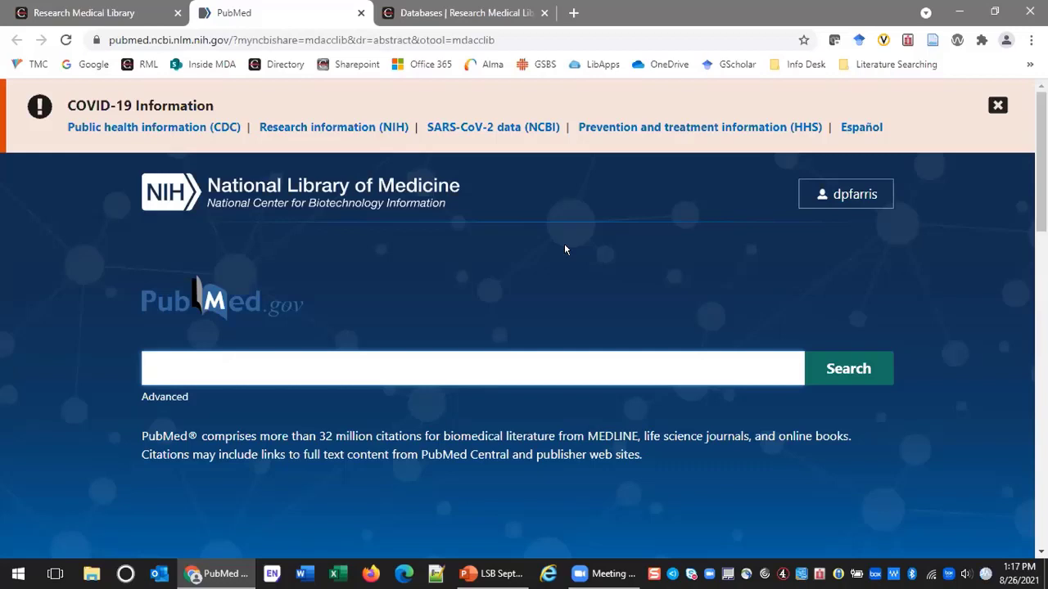
Go to the account's Account settings and bring up the NCBI Site Preferences page.
click(844, 196)
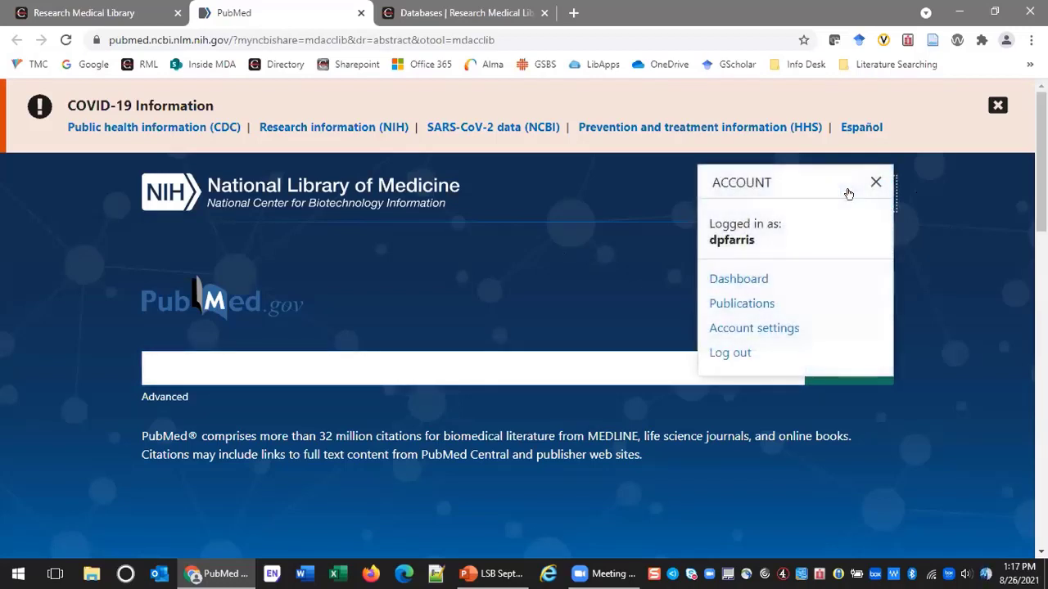
click(782, 330)
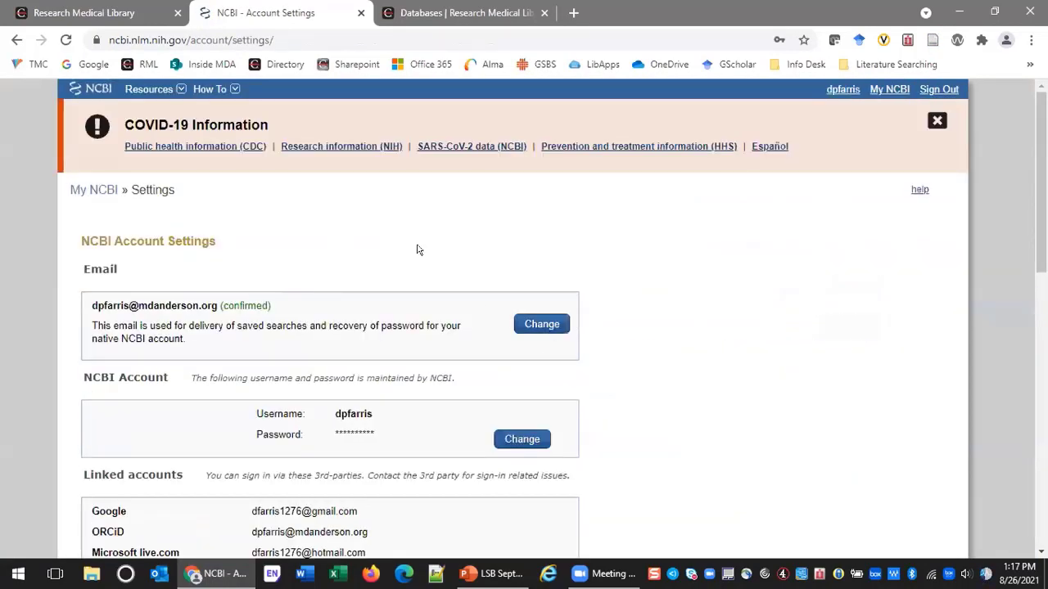
scroll(417, 250, down, 5)
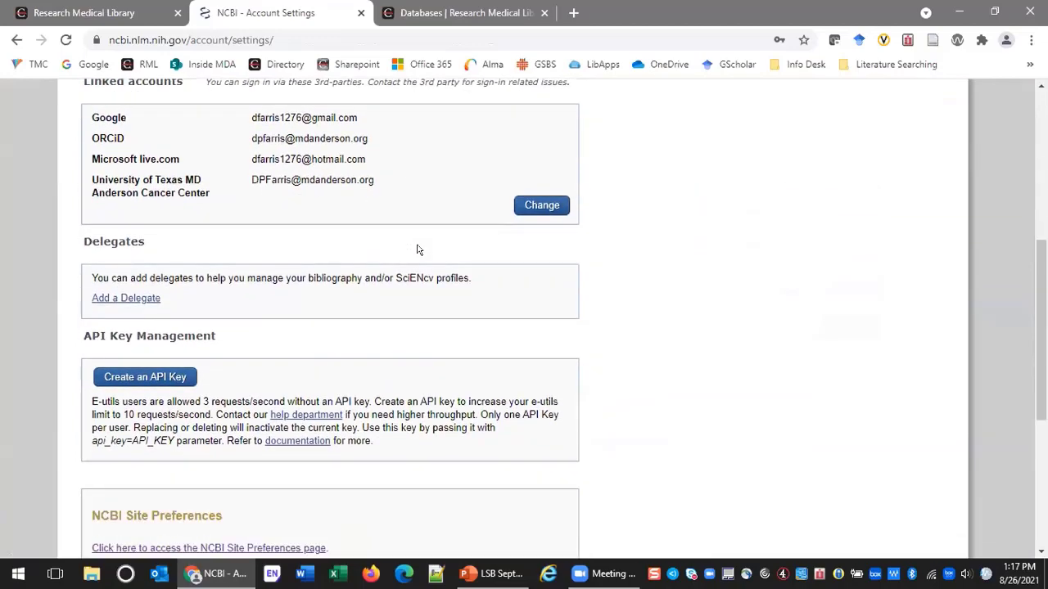
scroll(417, 250, down, 3)
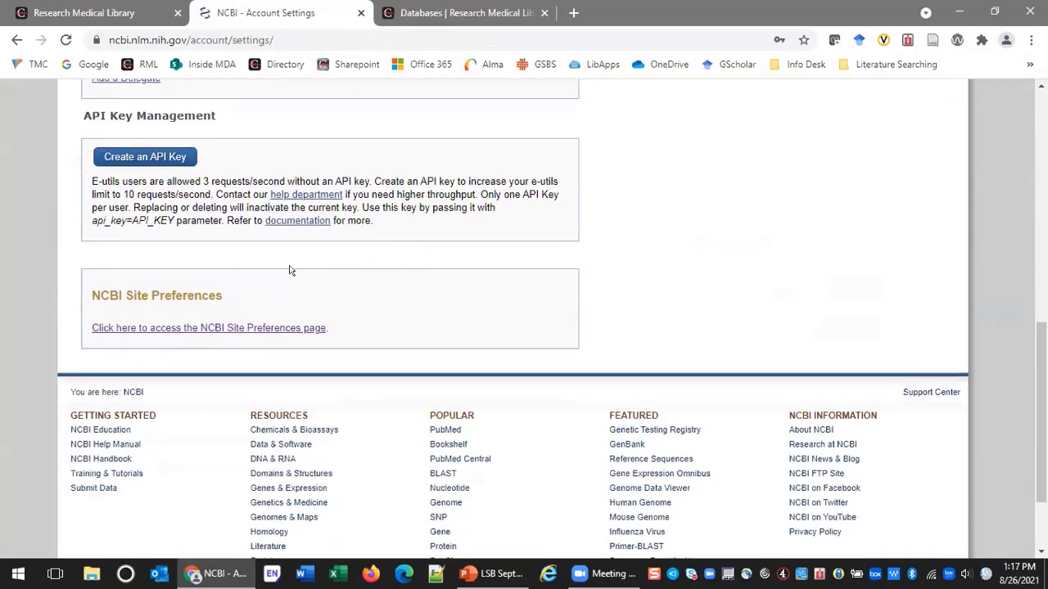
click(281, 329)
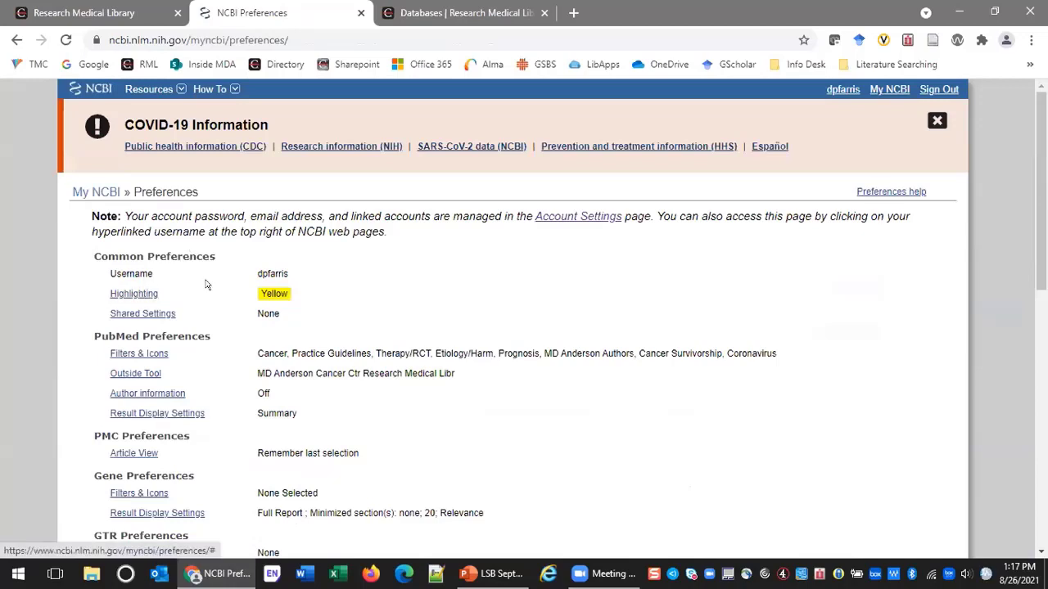
Keep Yellow as the search-term highlighting colour and save the preference.
click(142, 295)
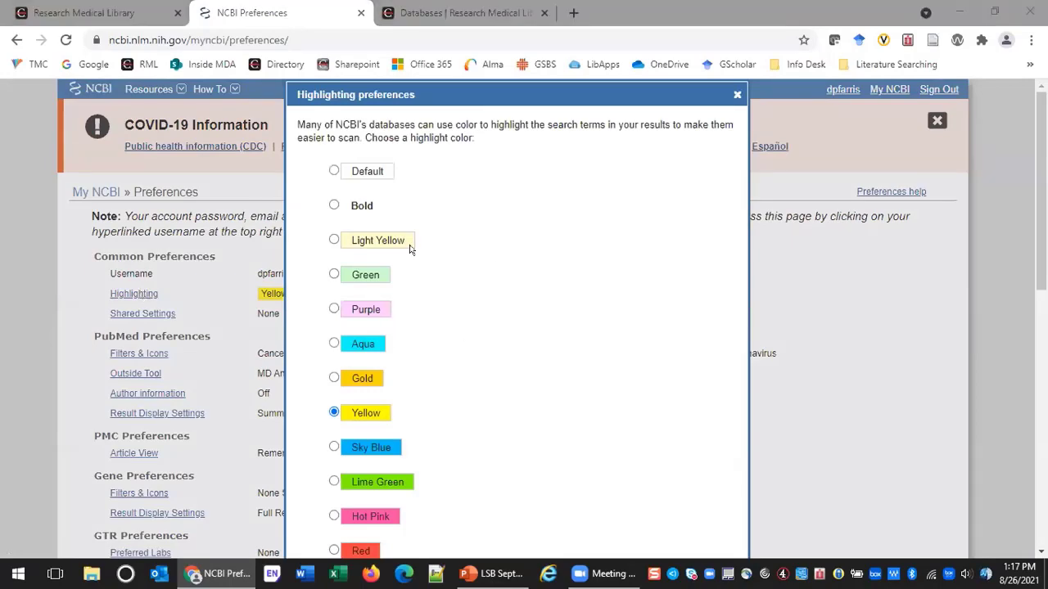
scroll(413, 248, down, 3)
scroll(412, 287, up, 3)
scroll(471, 218, down, 2)
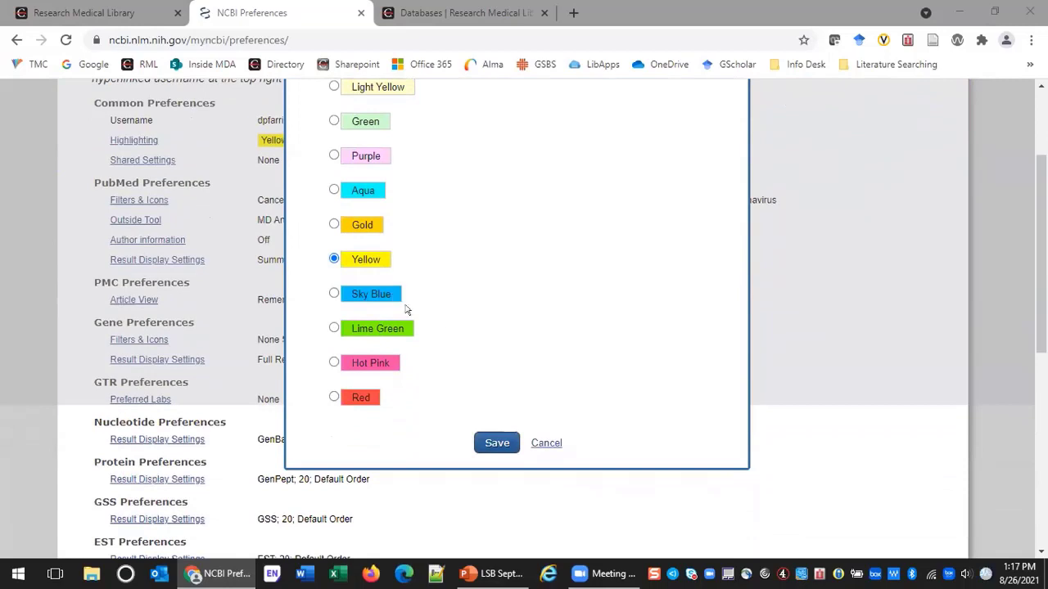
click(484, 442)
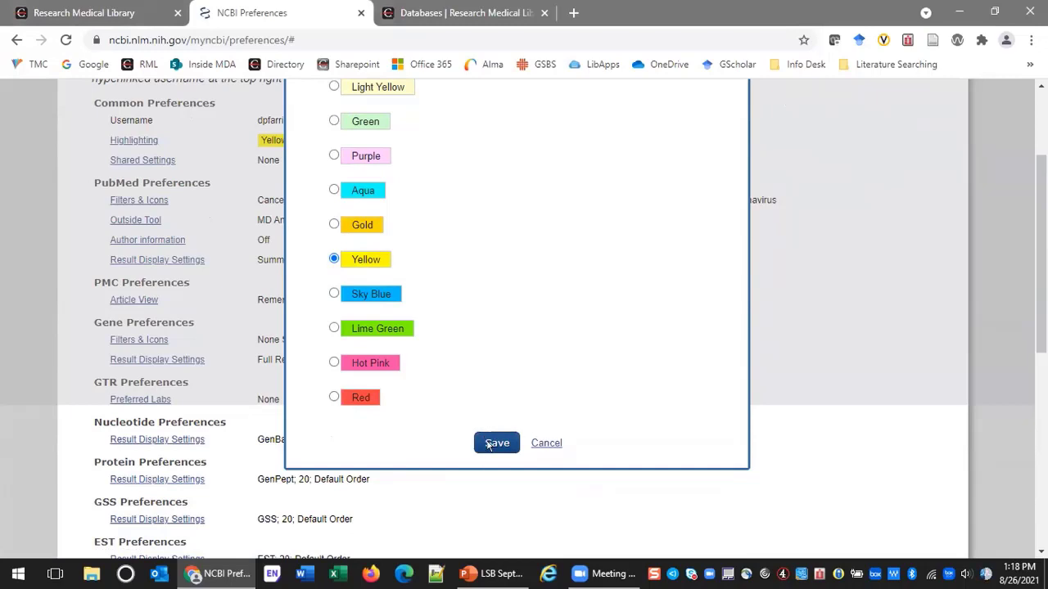
click(485, 443)
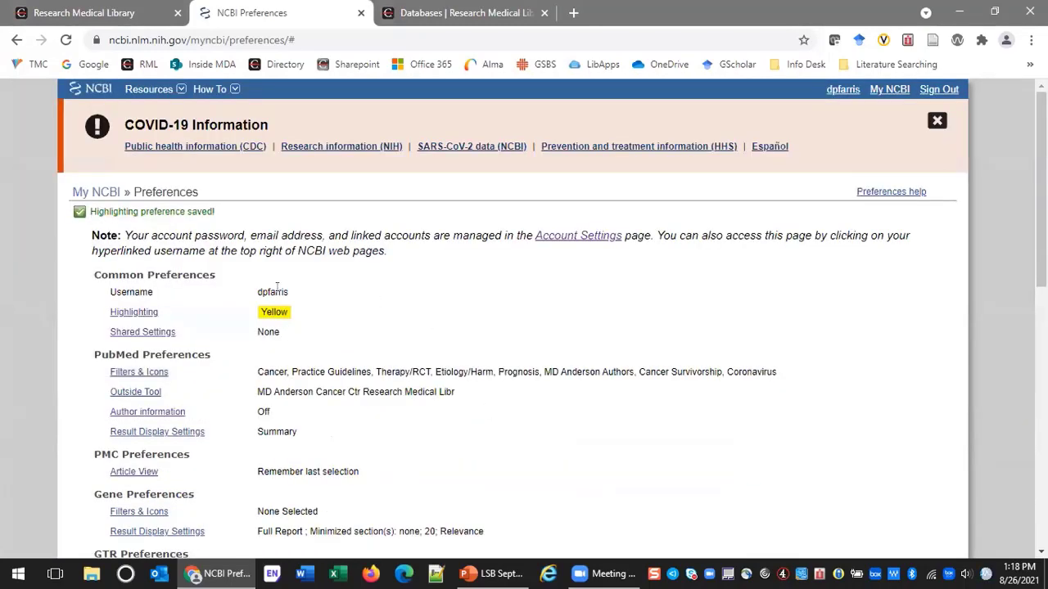
Navigate through Resources > Literature to the PubMed homepage.
click(180, 89)
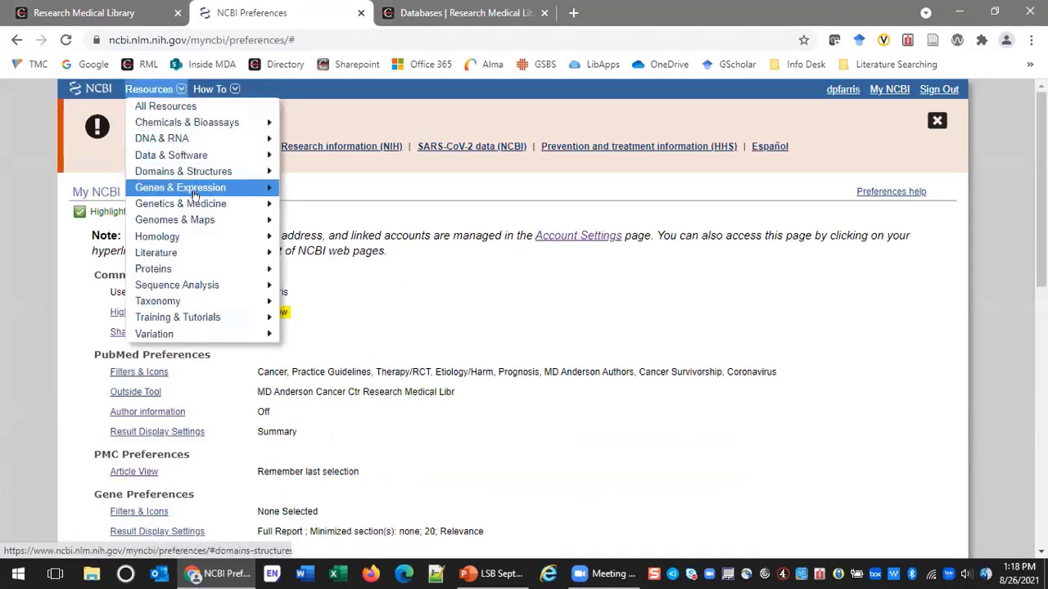
mouse_move(182, 253)
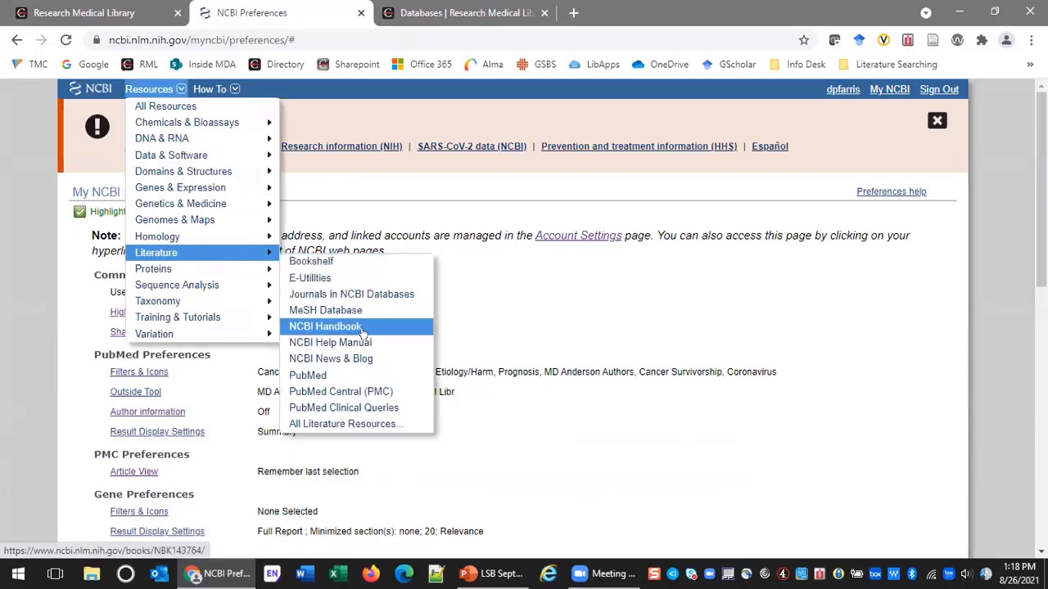
click(352, 377)
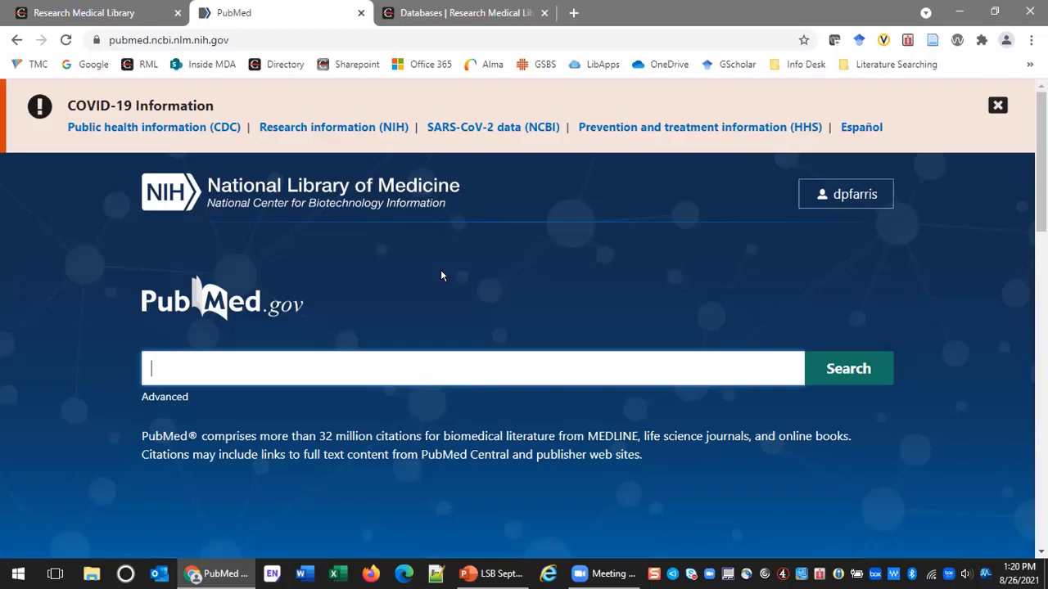
Enter 'children ear infections' in the PubMed search box.
text(children)
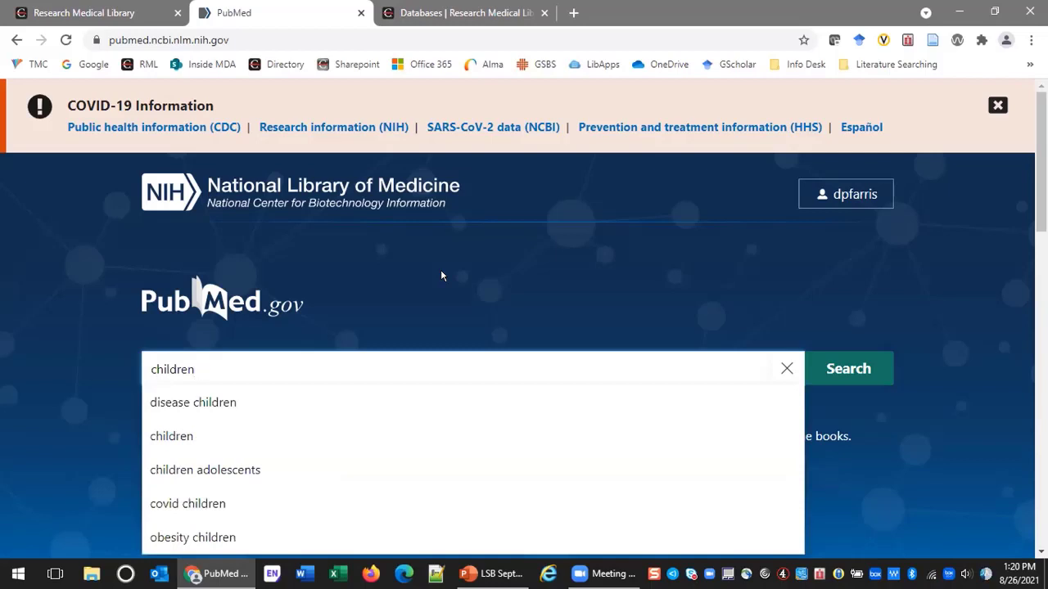
text( ear infec)
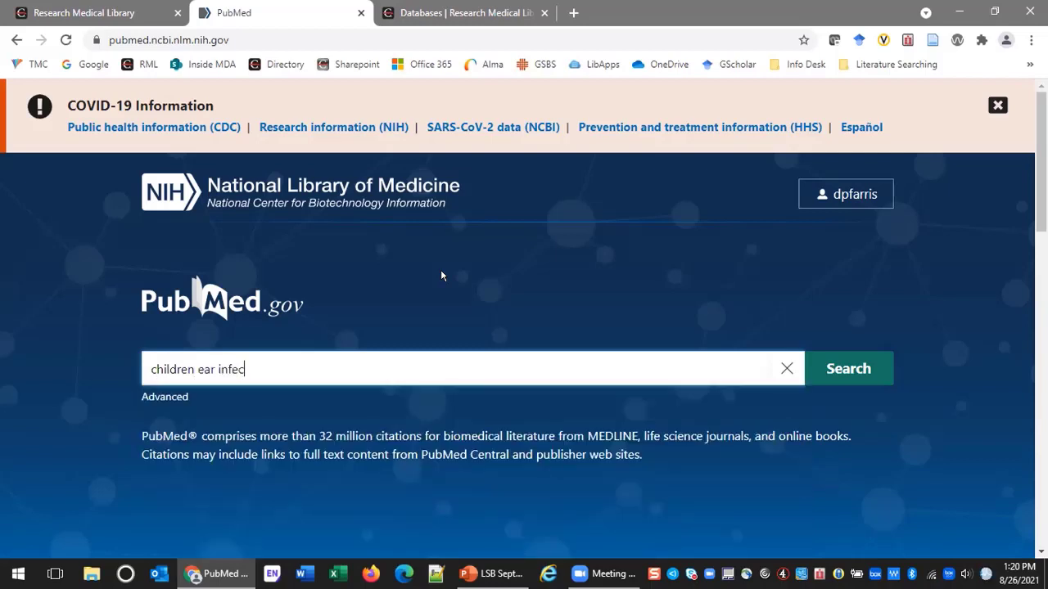
text(tions)
click(855, 370)
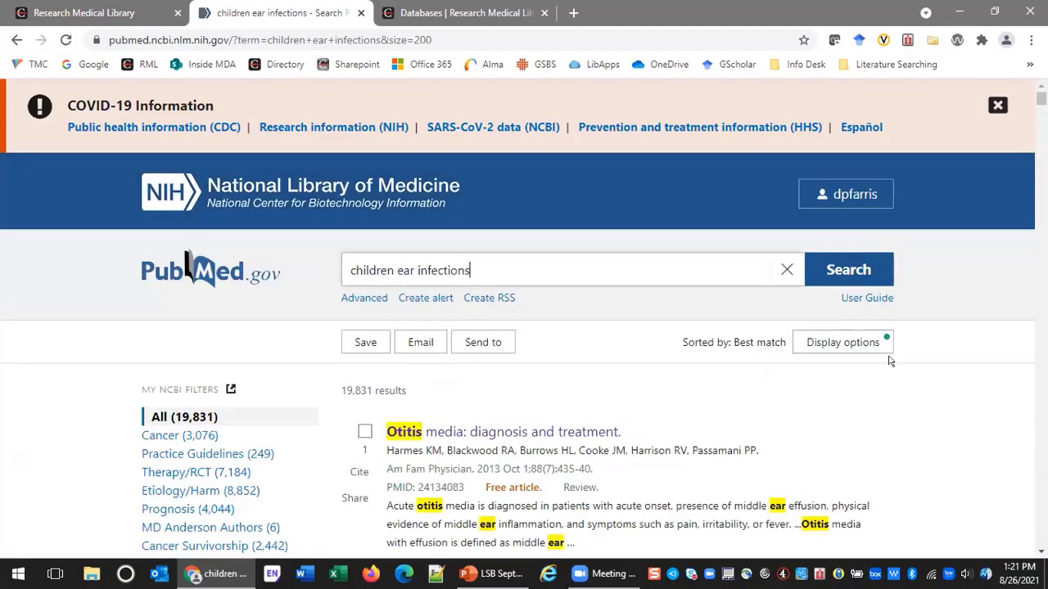
scroll(897, 349, down, 2)
scroll(897, 349, down, 3)
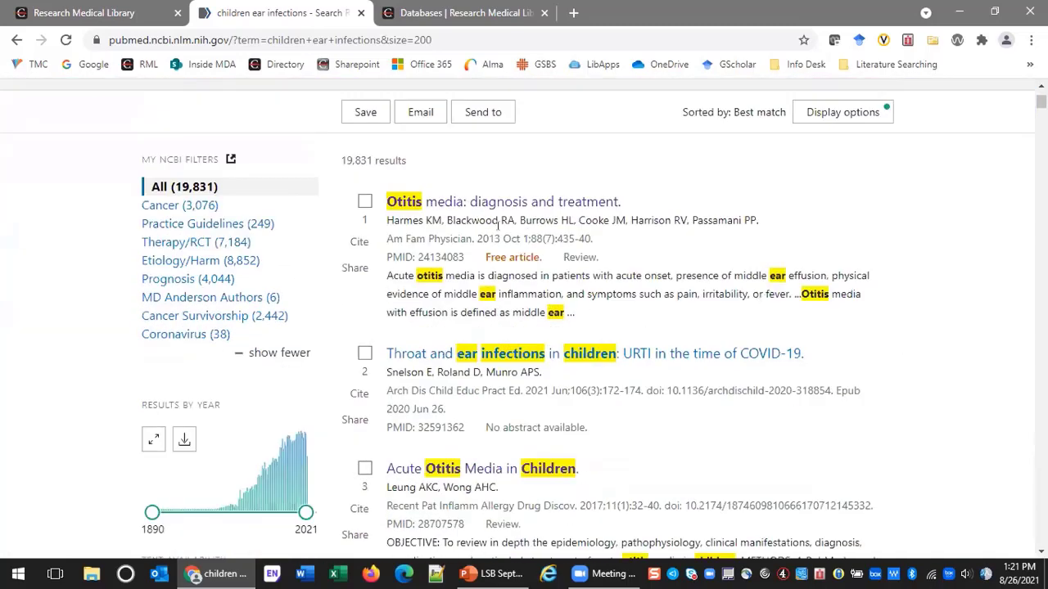
scroll(487, 237, up, 2)
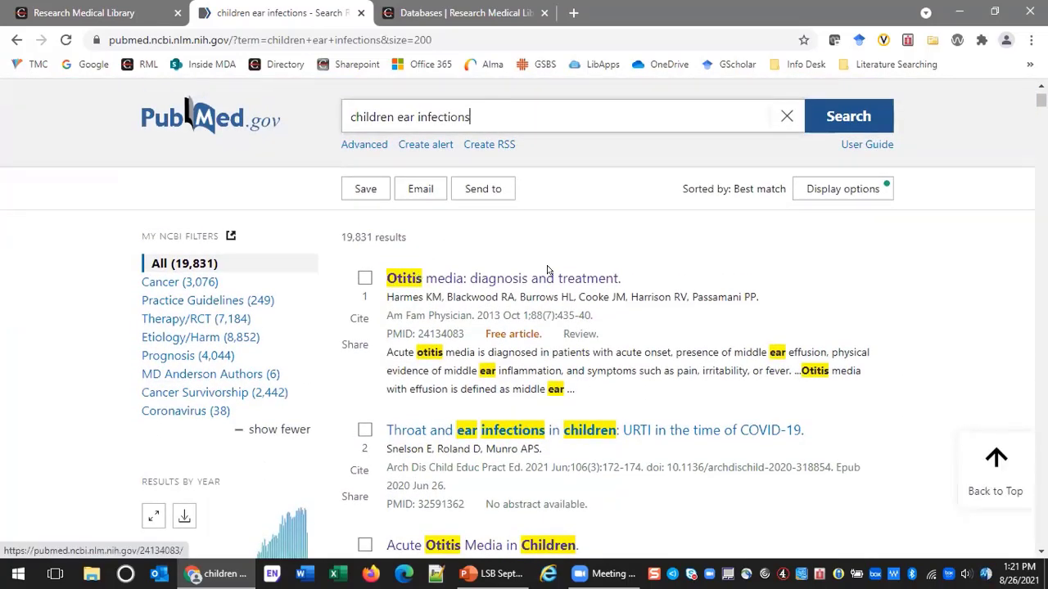
scroll(528, 256, down, 2)
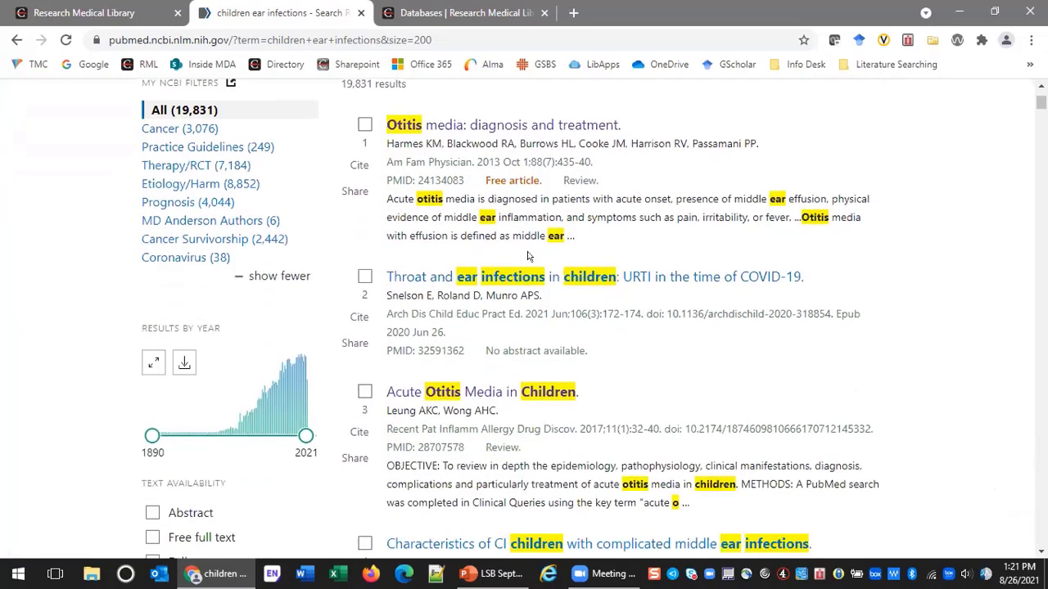
scroll(528, 256, up, 2)
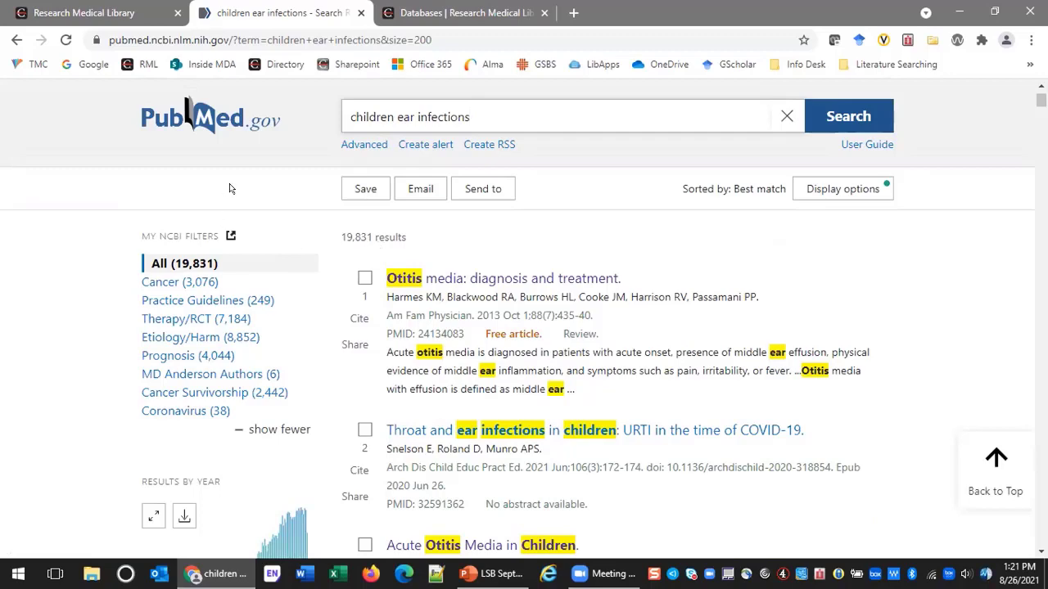
scroll(230, 188, up, 1)
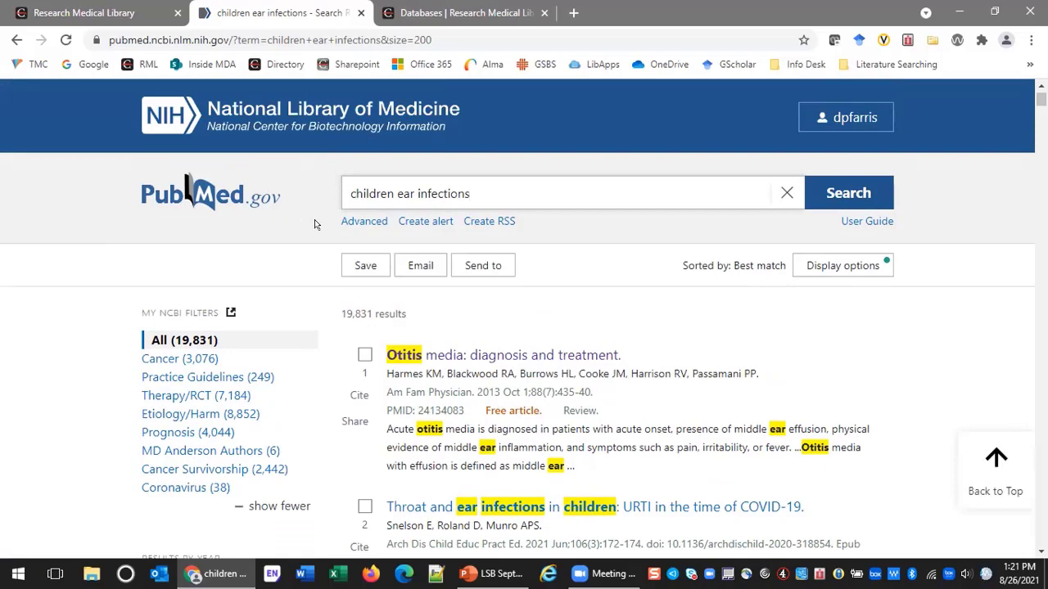
Bring up the Advanced Search Builder and its history showing search #1 with 19,831 results.
click(365, 221)
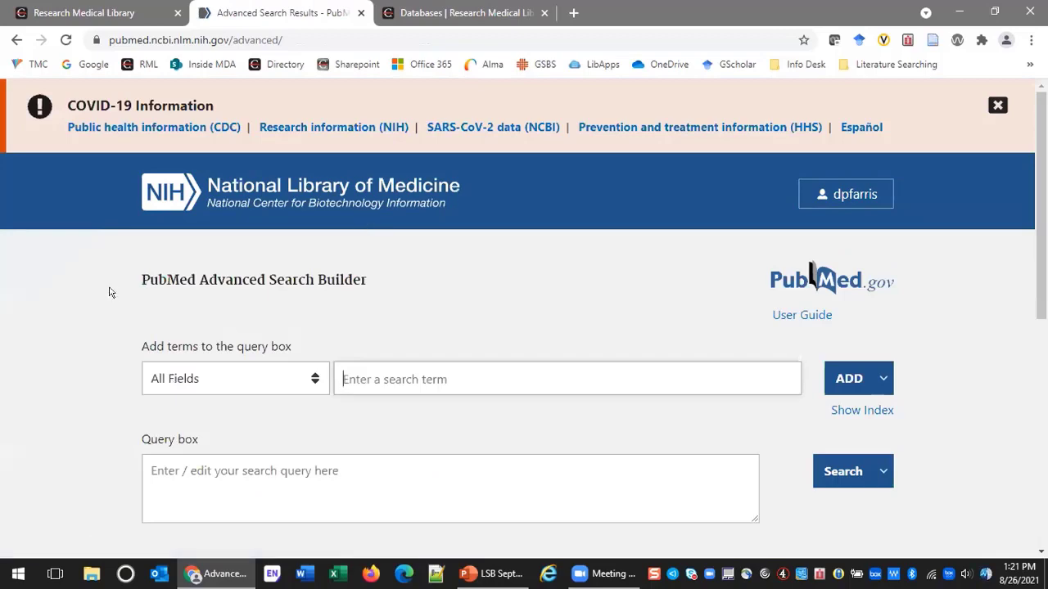
scroll(110, 292, down, 3)
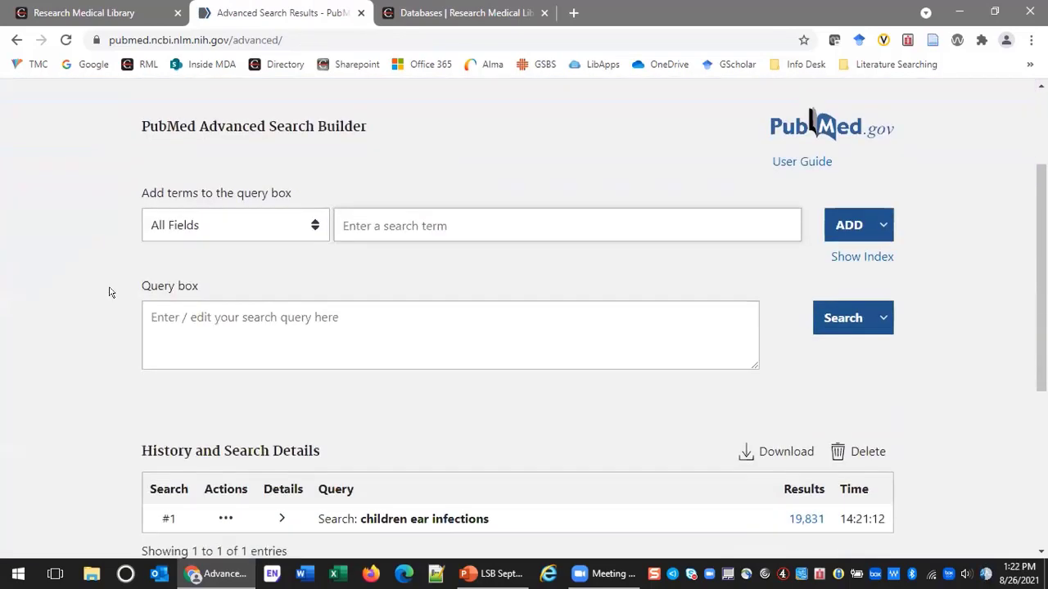
scroll(110, 292, down, 1)
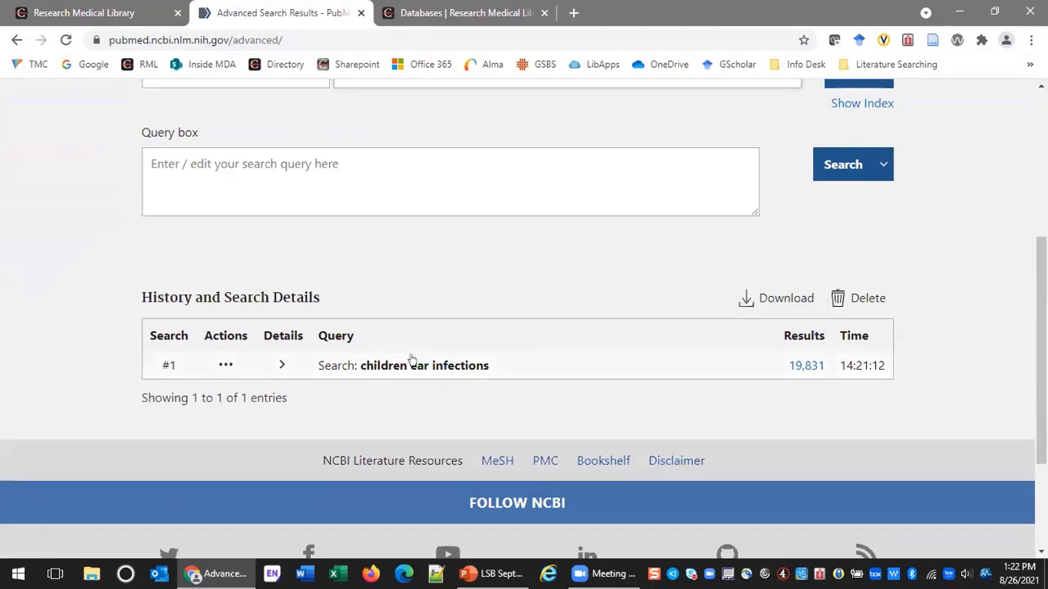
Expand search #1's details to show the full MeSH Terms/All Fields query and its Translations.
click(280, 366)
scroll(330, 318, down, 2)
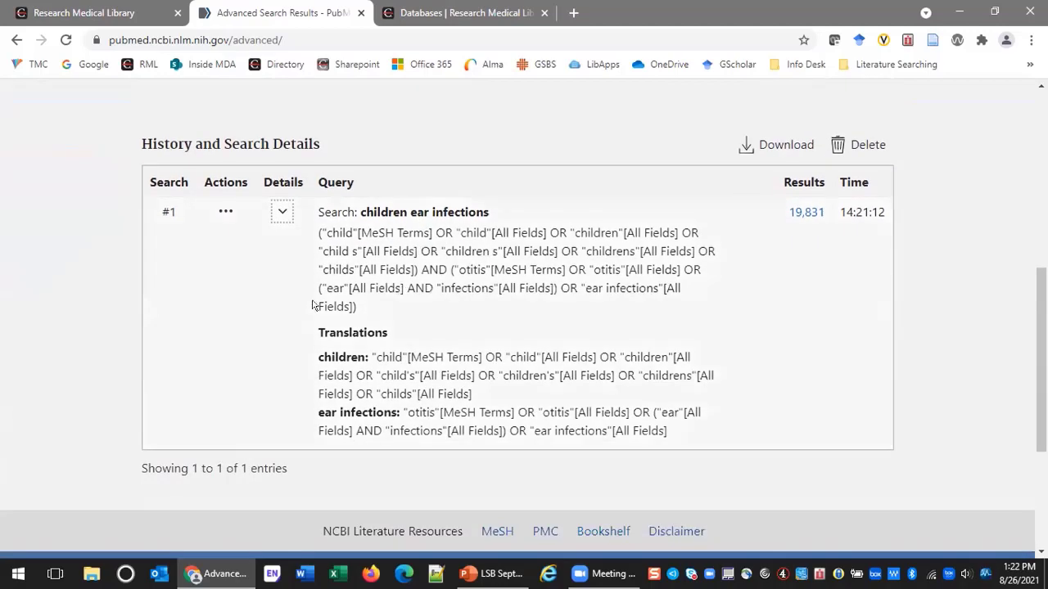
drag(318, 231, 355, 309)
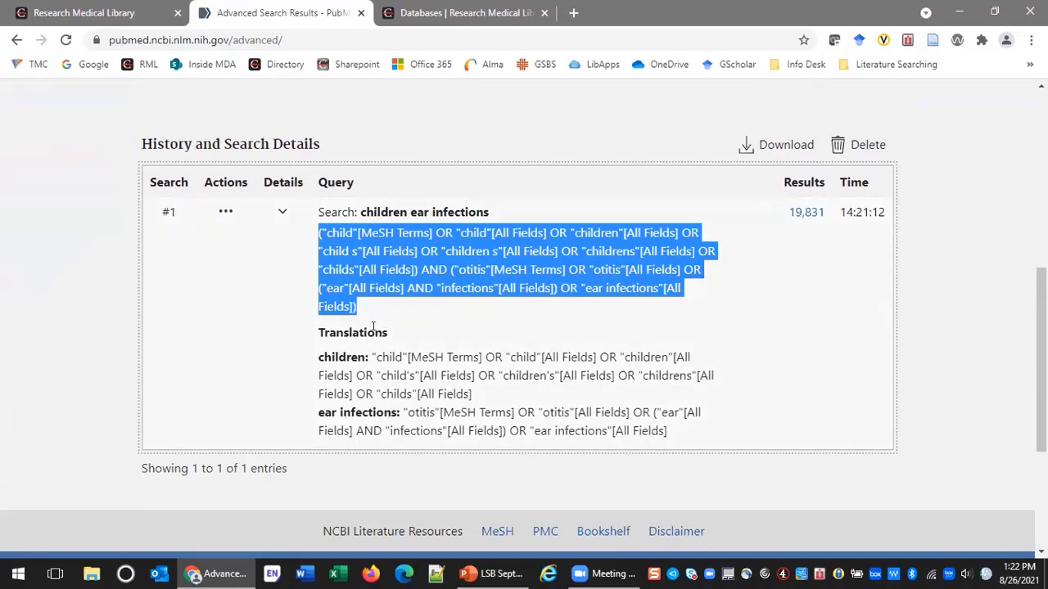
double_click(375, 331)
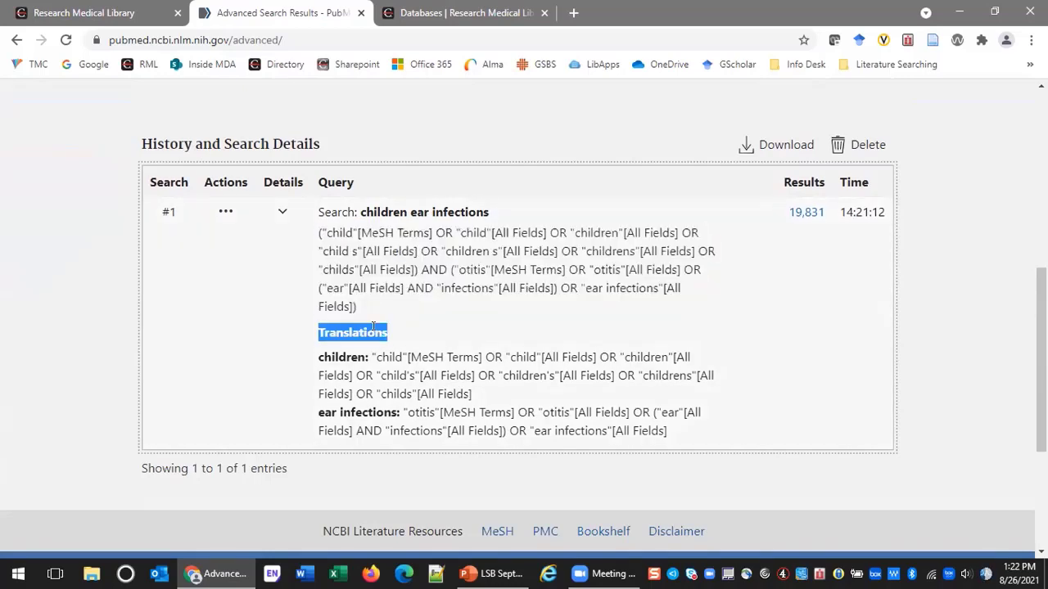
click(279, 327)
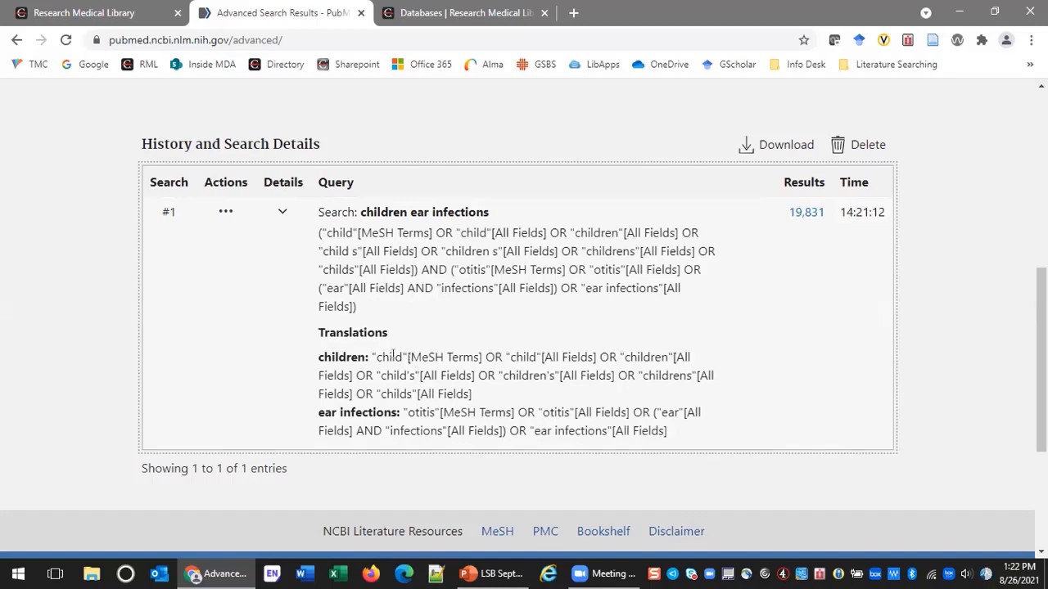
drag(410, 356, 475, 362)
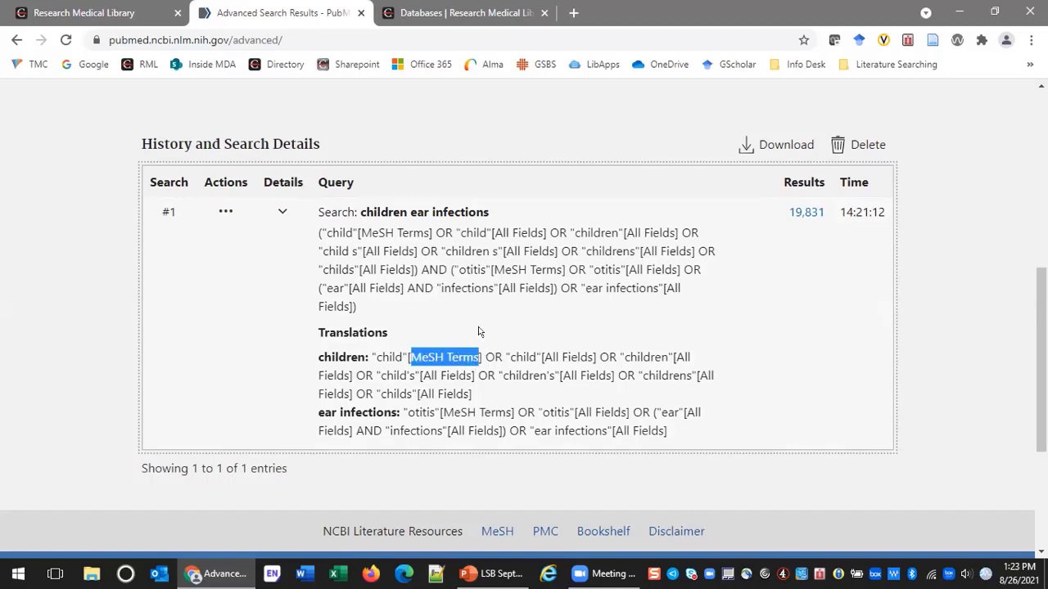
click(479, 331)
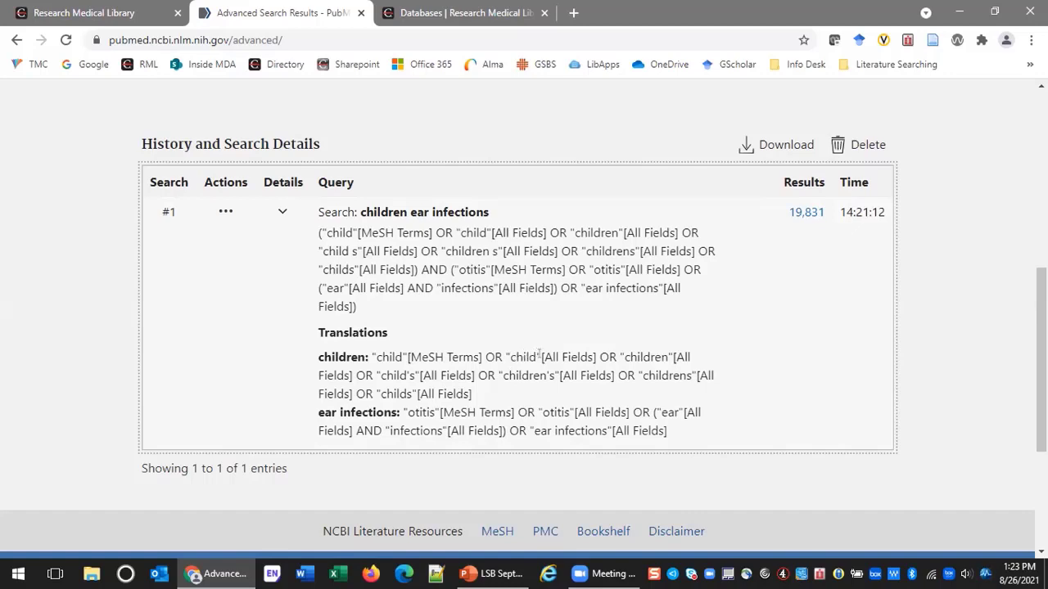
drag(539, 354, 590, 356)
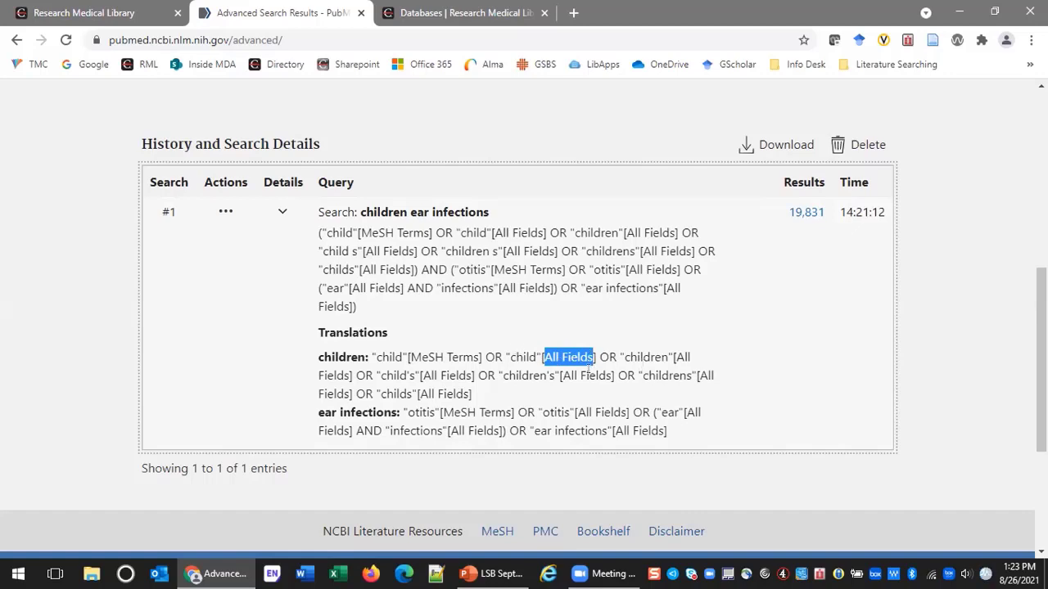
click(526, 344)
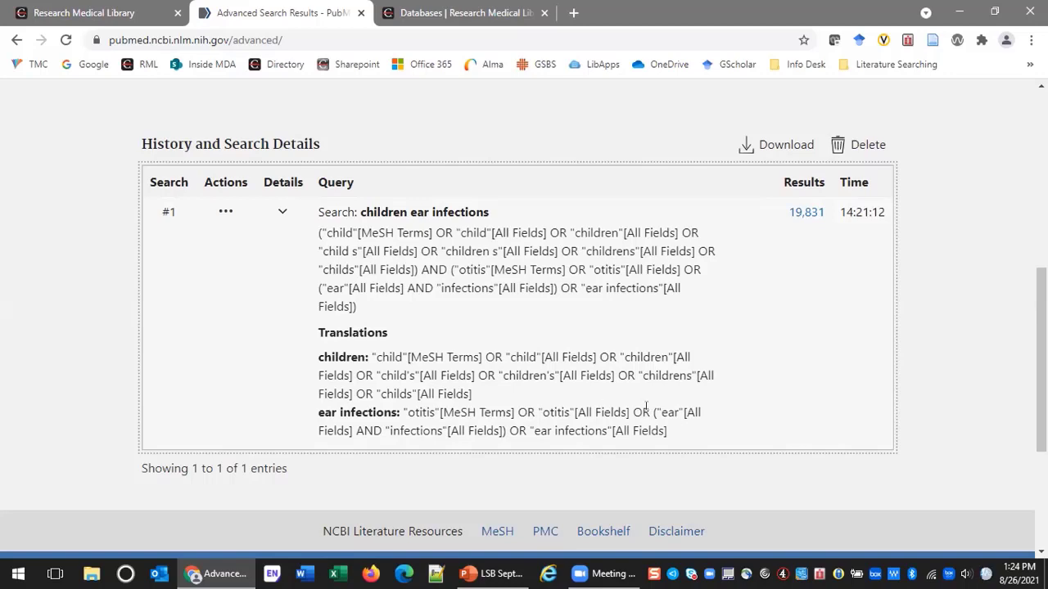
drag(653, 412, 508, 417)
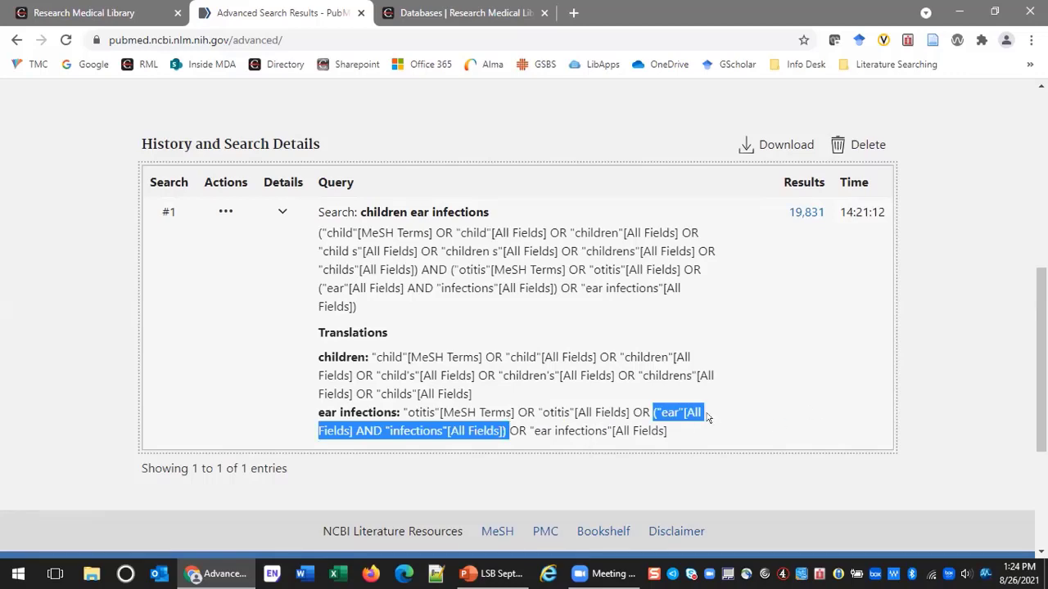
drag(529, 431, 612, 430)
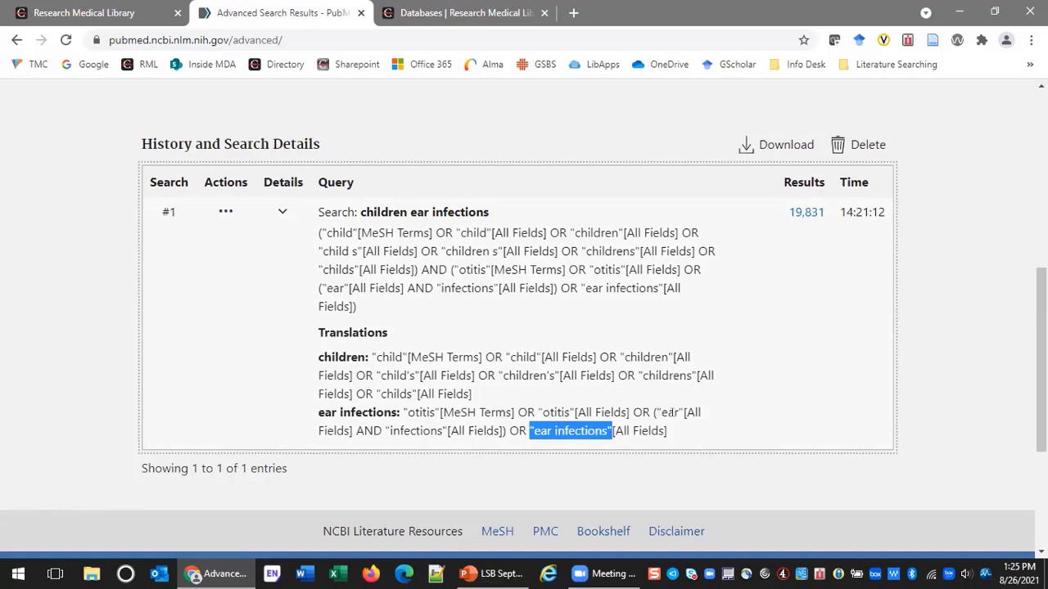
click(658, 410)
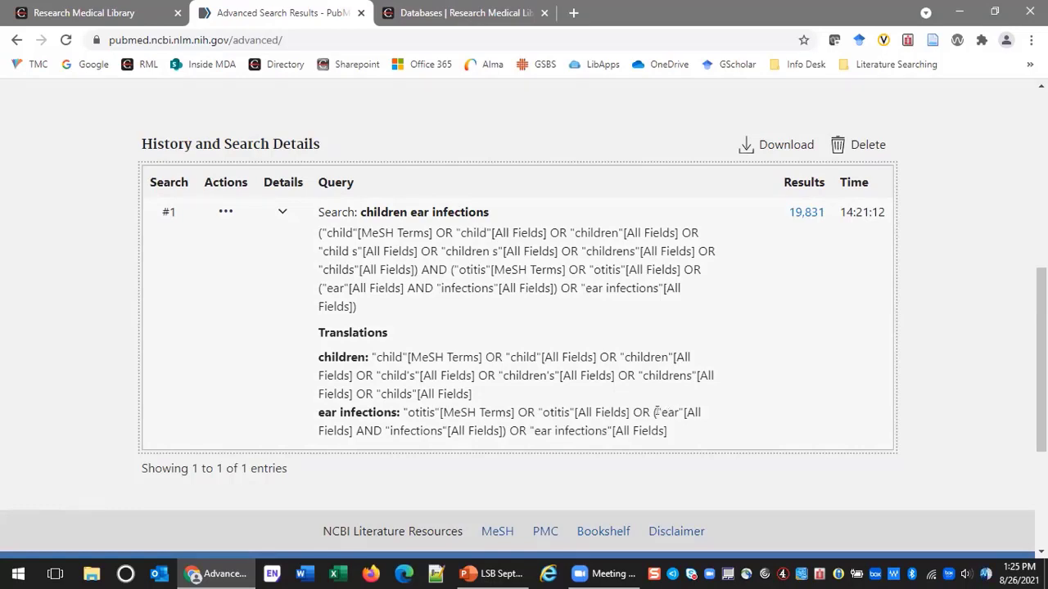
drag(656, 411, 688, 412)
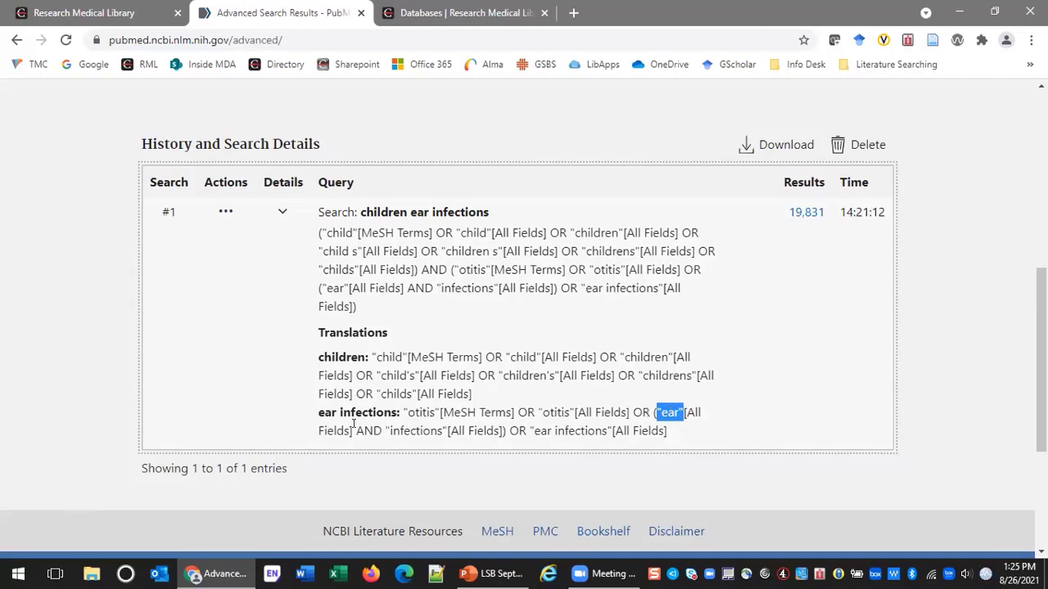
drag(388, 429, 443, 428)
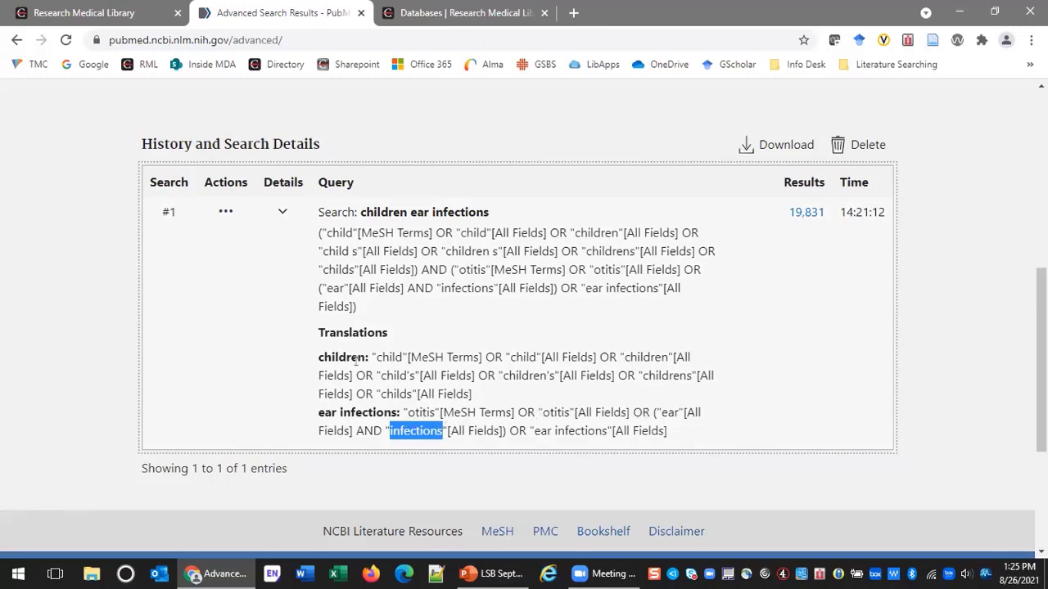
scroll(568, 308, up, 2)
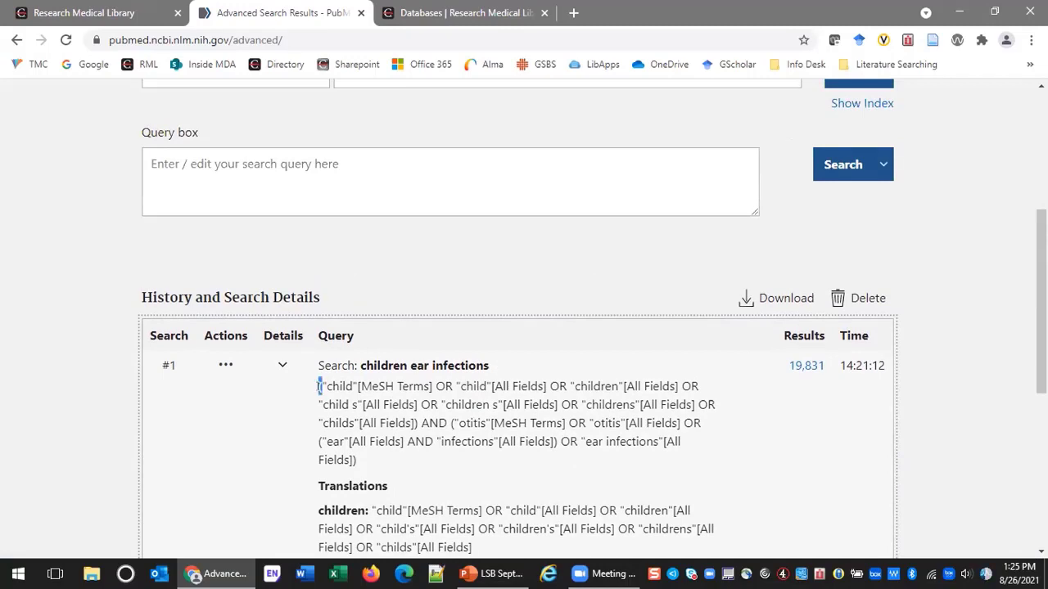
Paste search #1's full translated query into the Advanced Search query box and enlarge it.
drag(319, 385, 364, 460)
key(ctrl+c)
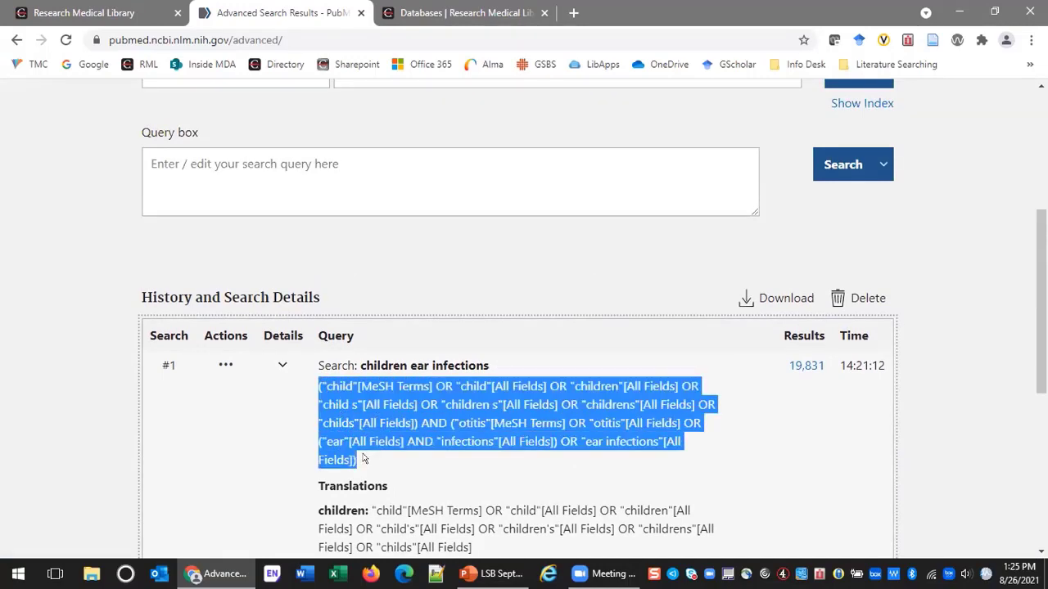
click(364, 154)
key(ctrl+v)
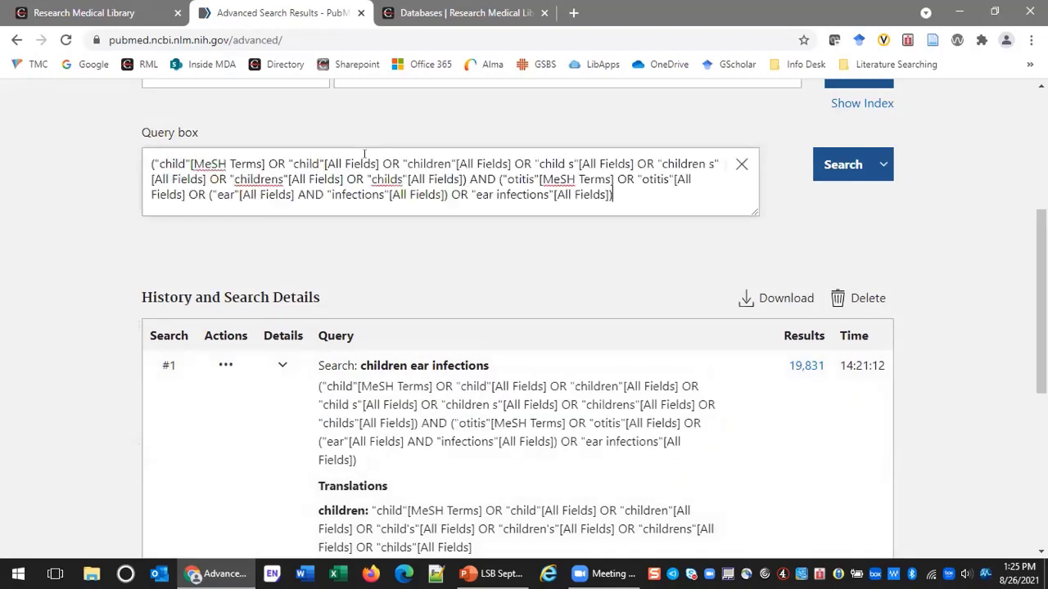
drag(753, 209, 754, 262)
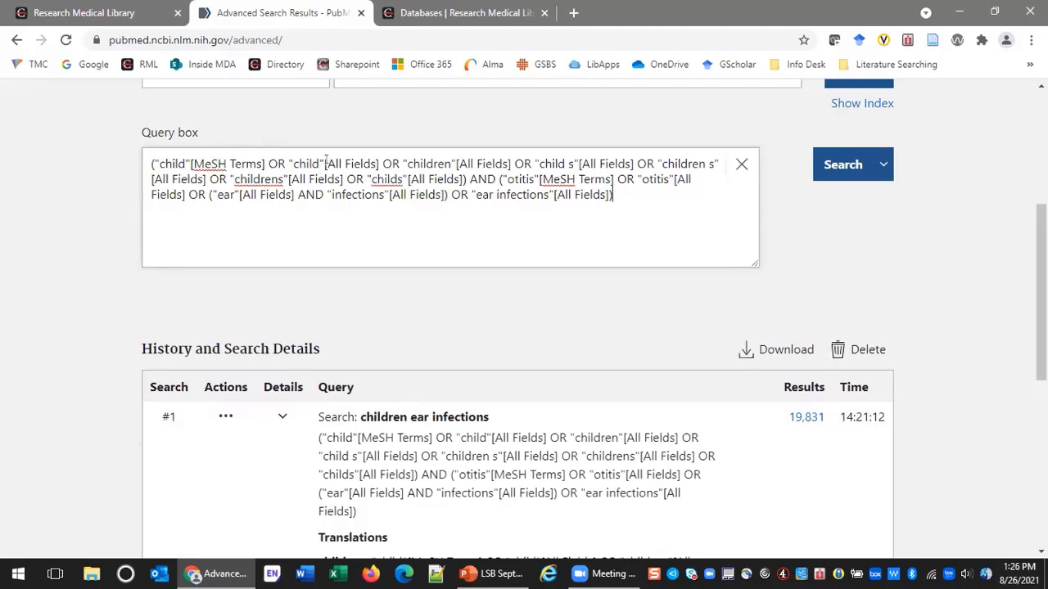
Change child and children to [tiab] and delete the child s, children s, childrens, childs variants.
drag(325, 163, 375, 163)
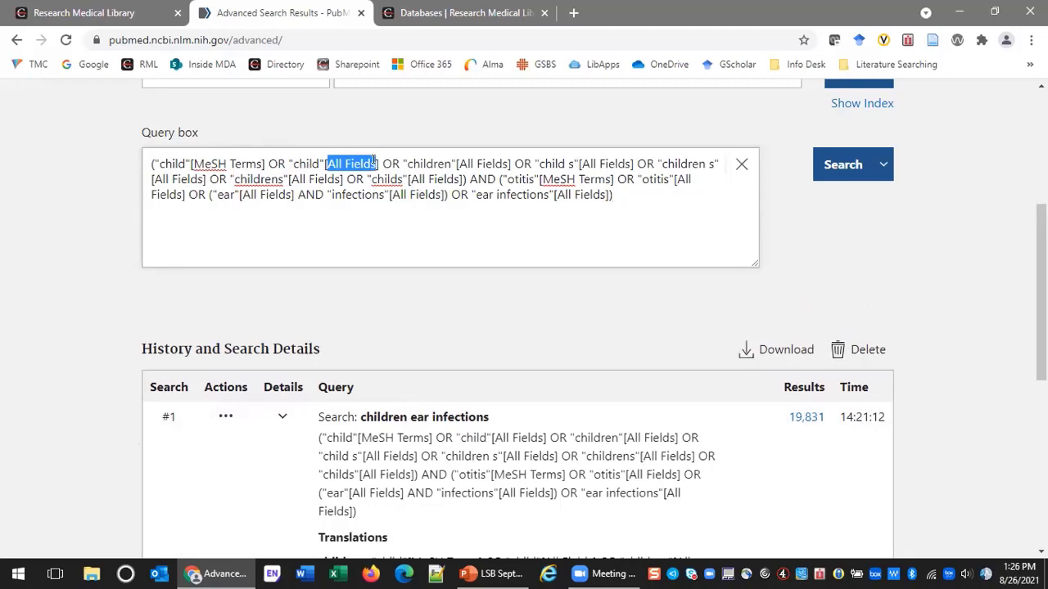
text([tiab)
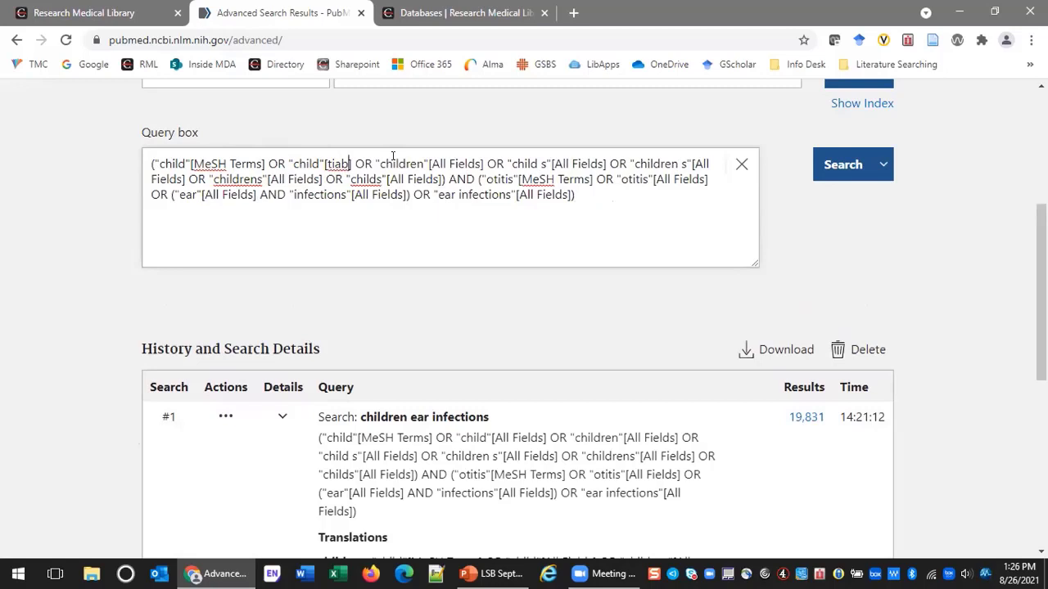
click(431, 162)
drag(430, 164, 478, 165)
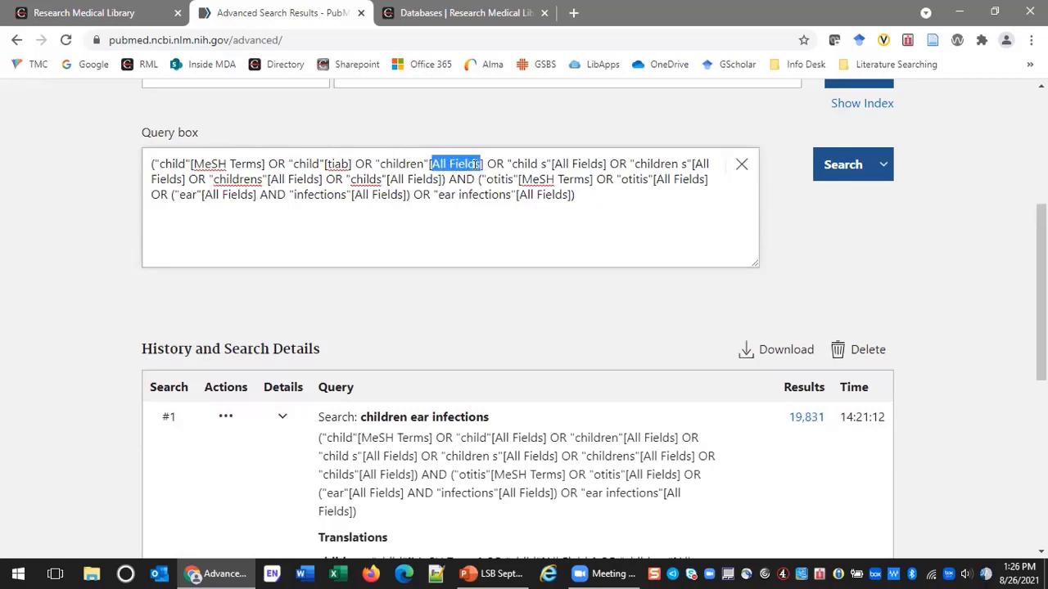
text([tiab)
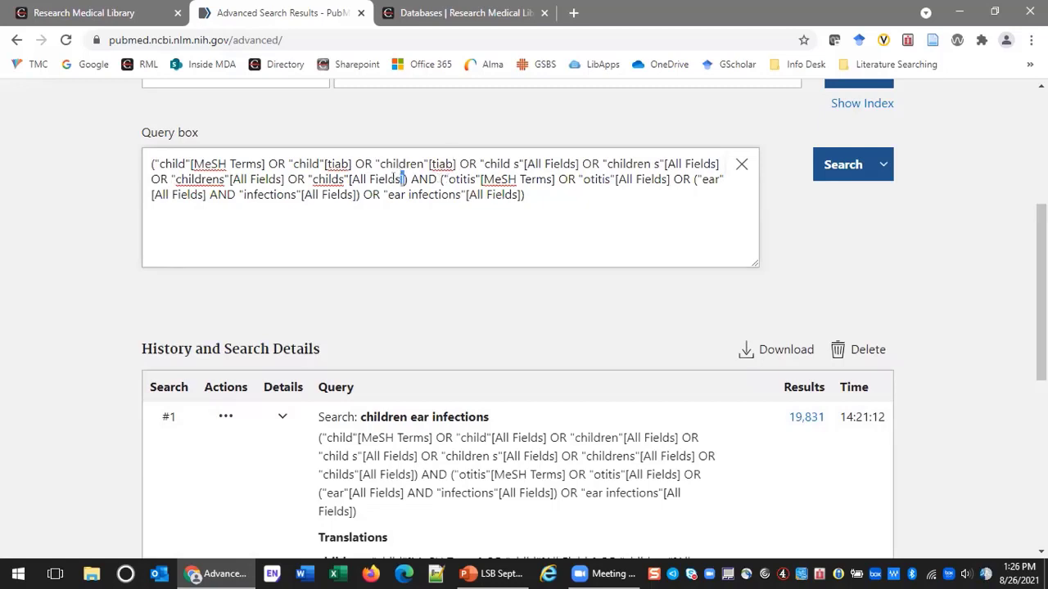
drag(404, 179, 456, 164)
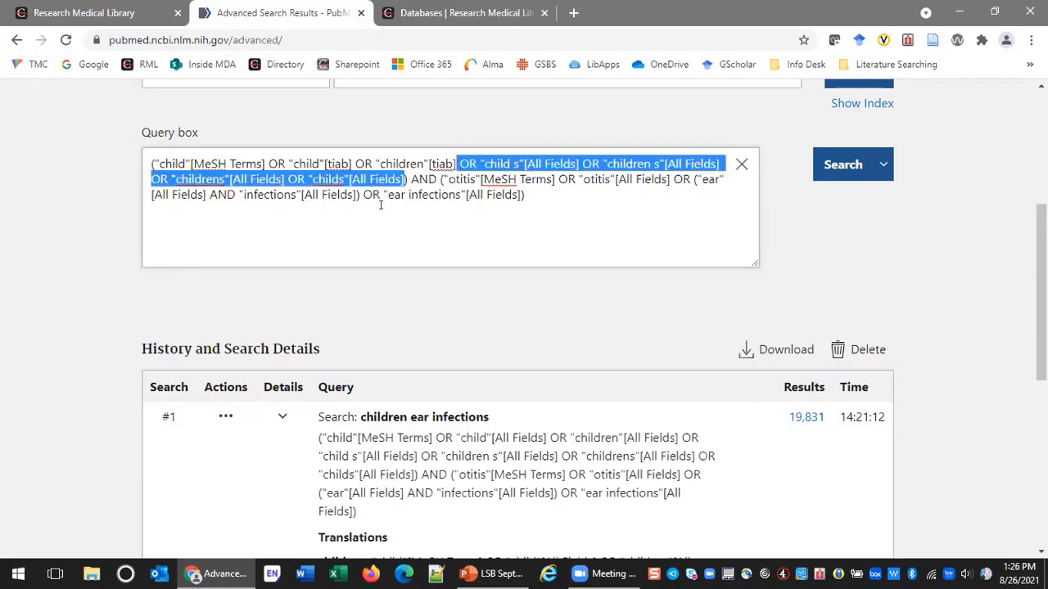
key(BackSpace)
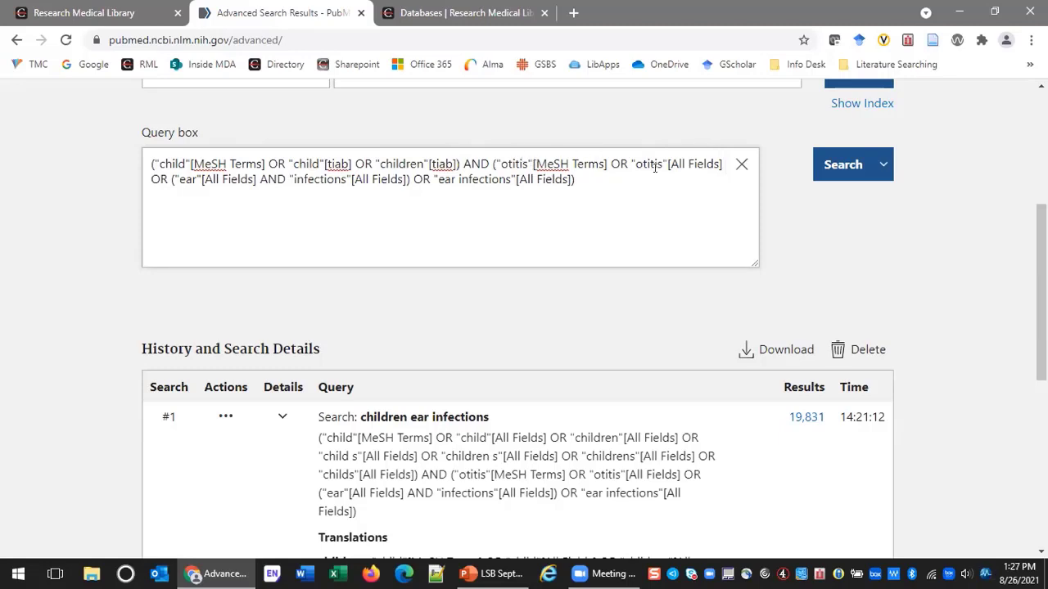
Retag otitis and ear infections as [tiab], remove the ("ear" AND "infections") clause, and run the query.
drag(673, 164, 714, 165)
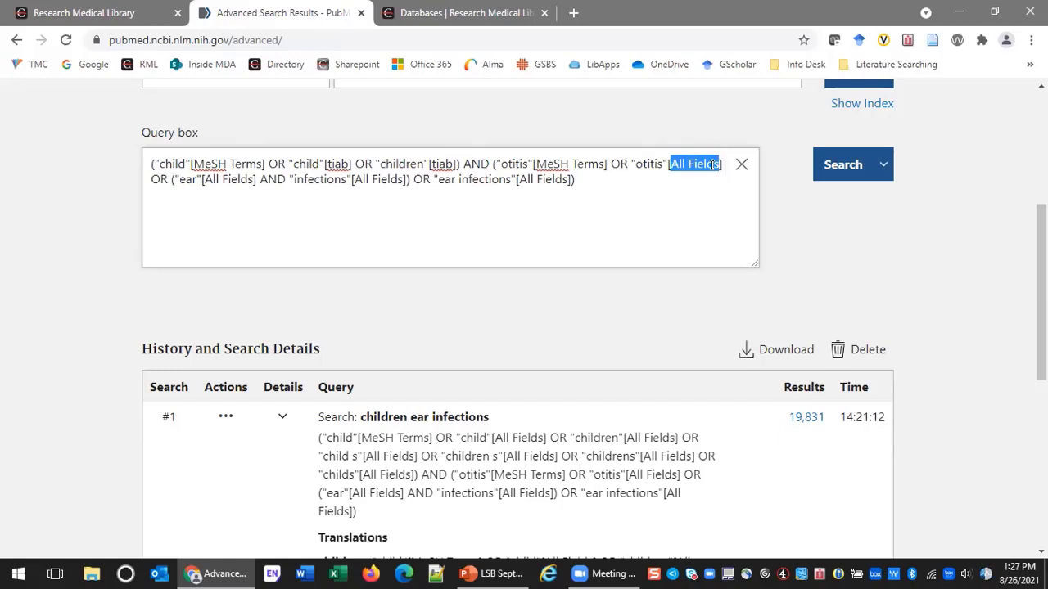
text([tiab)
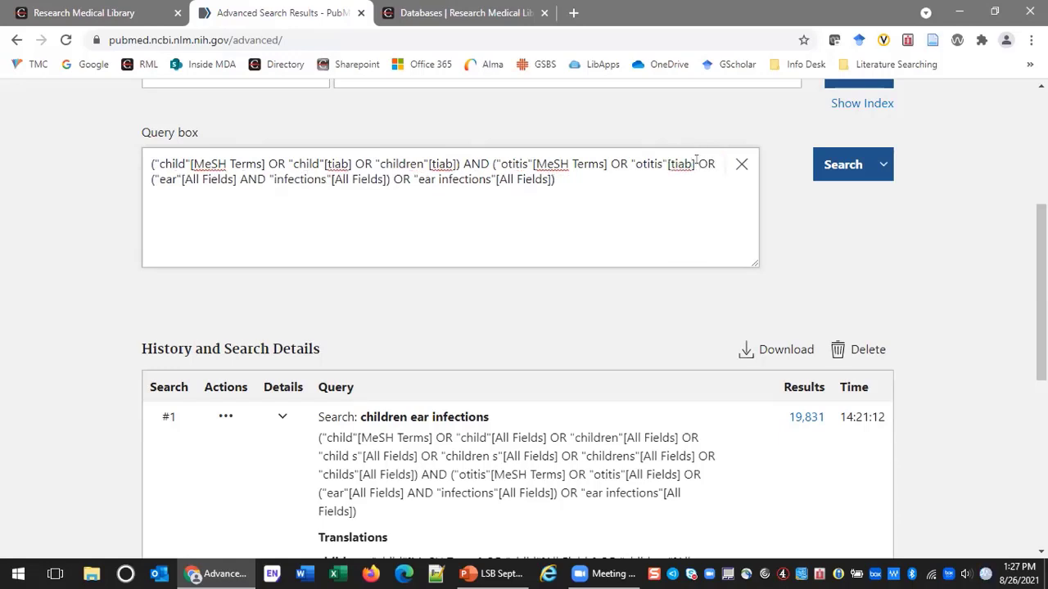
drag(695, 164, 390, 173)
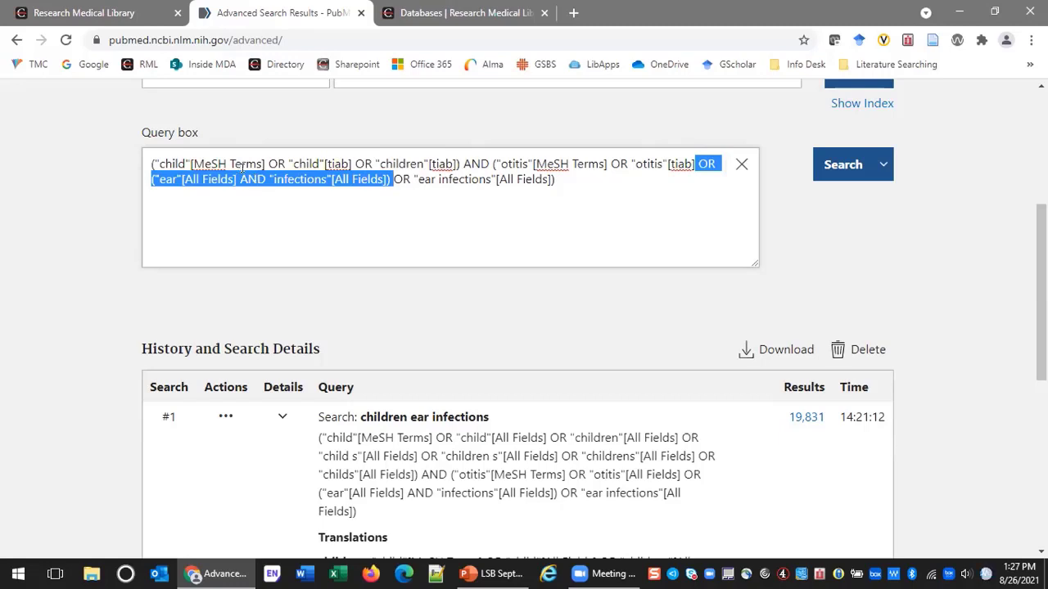
key(Delete)
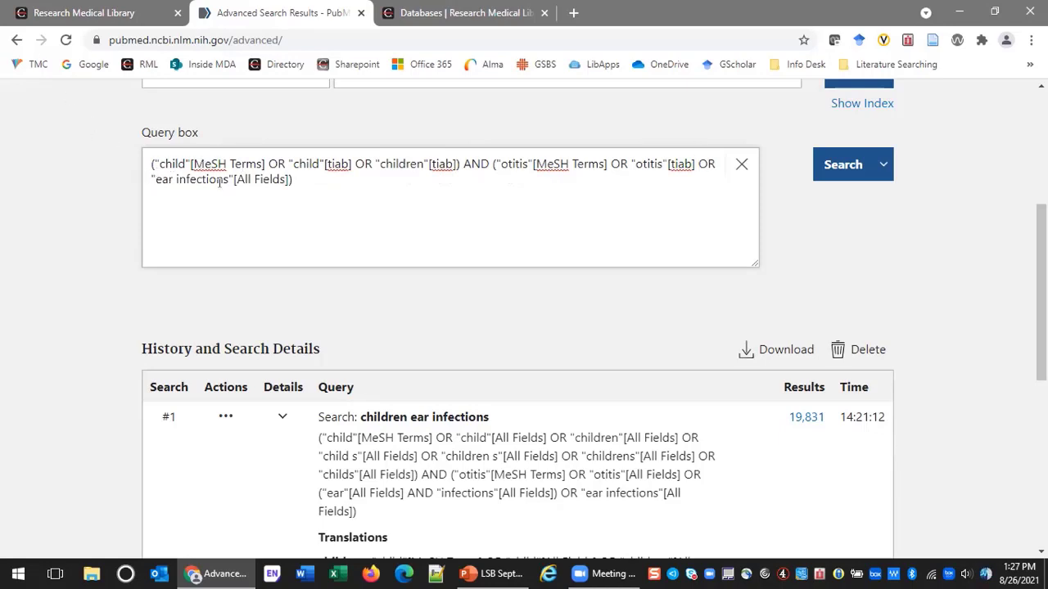
drag(236, 178, 283, 179)
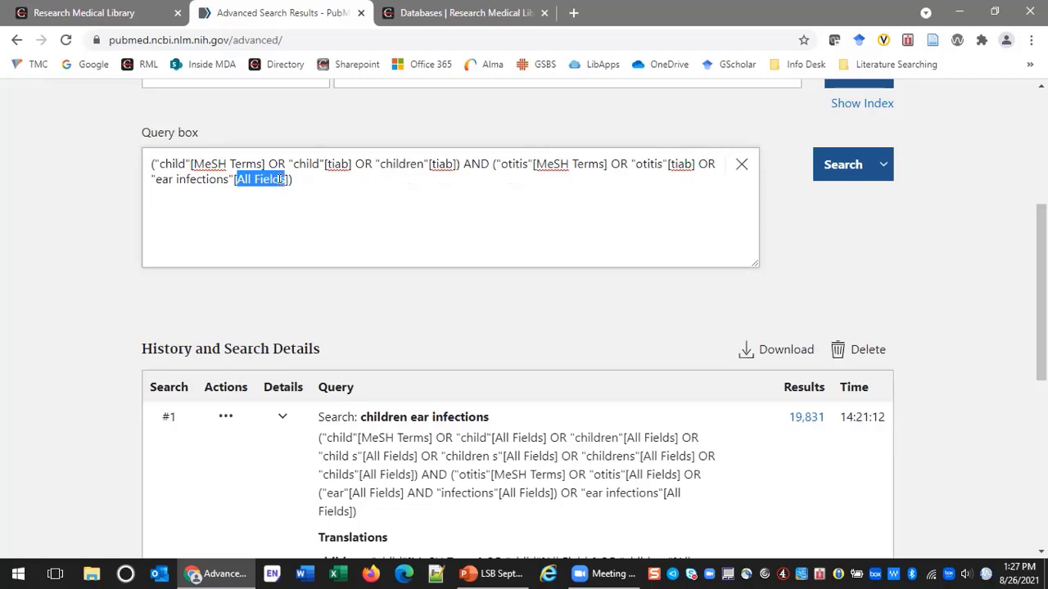
text([tiab)
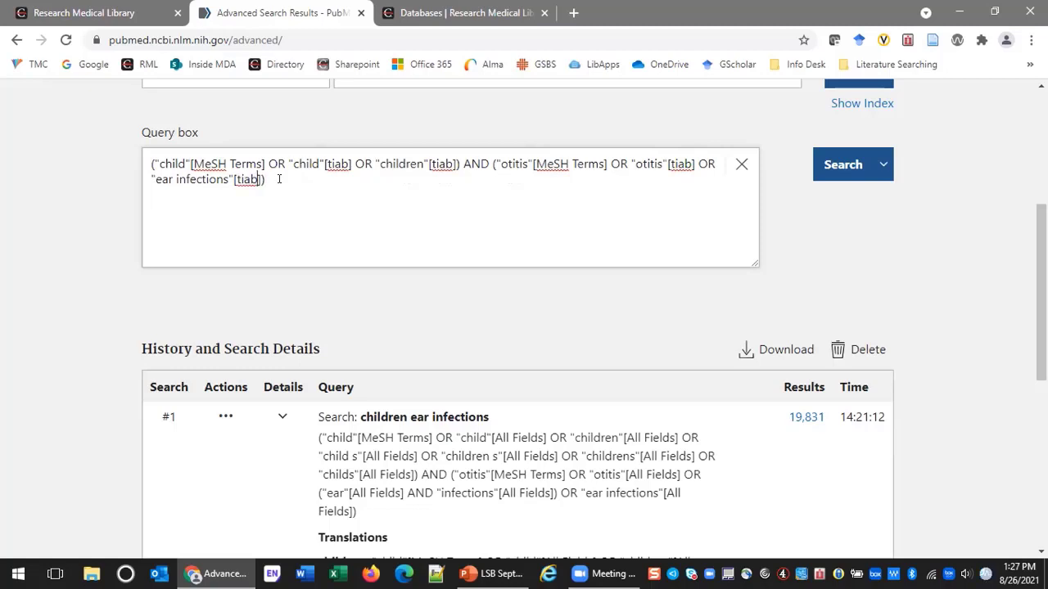
scroll(219, 306, down, 3)
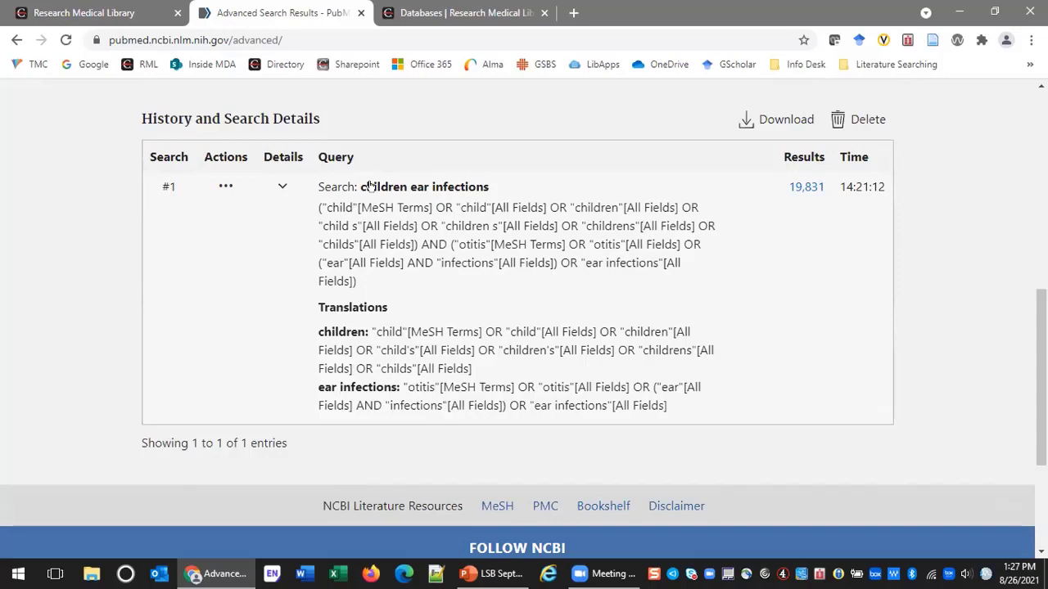
scroll(370, 187, up, 3)
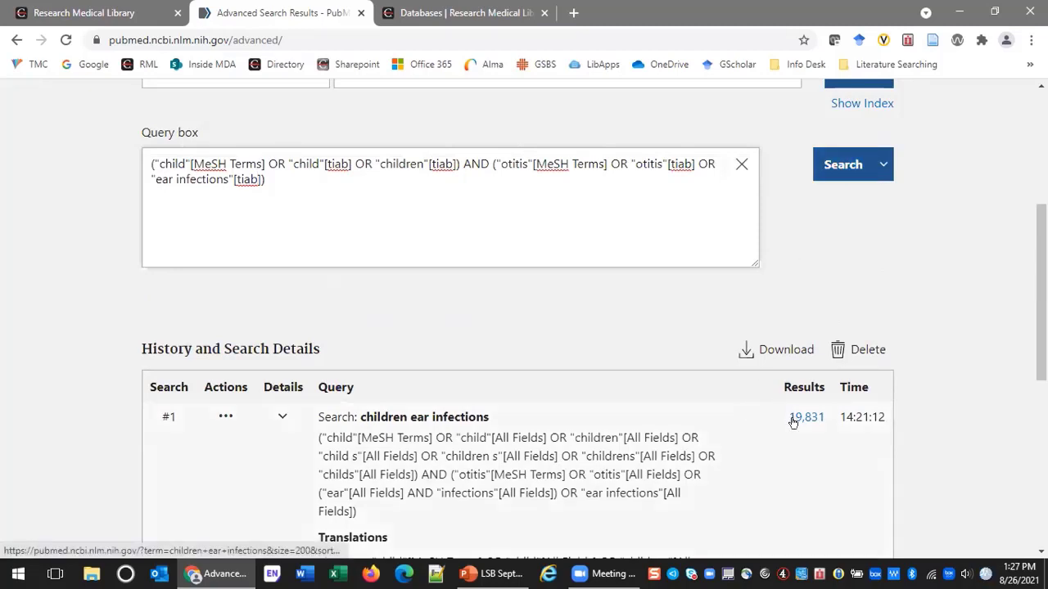
click(830, 169)
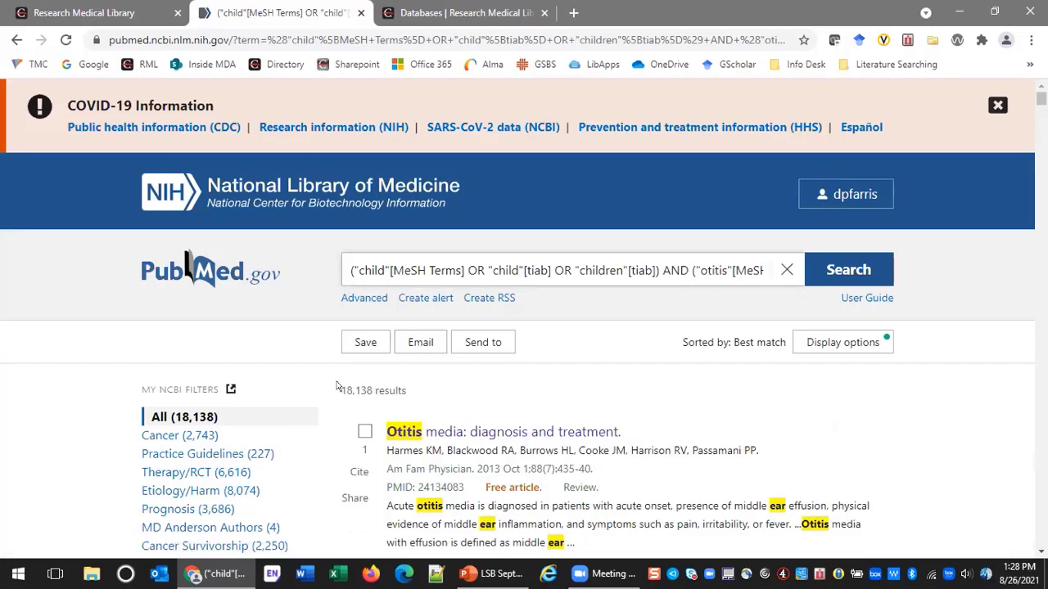
Scroll through the 18,138 revised-query results, starting with 'Otitis media: diagnosis and treatment', and return to the top.
scroll(632, 389, down, 1)
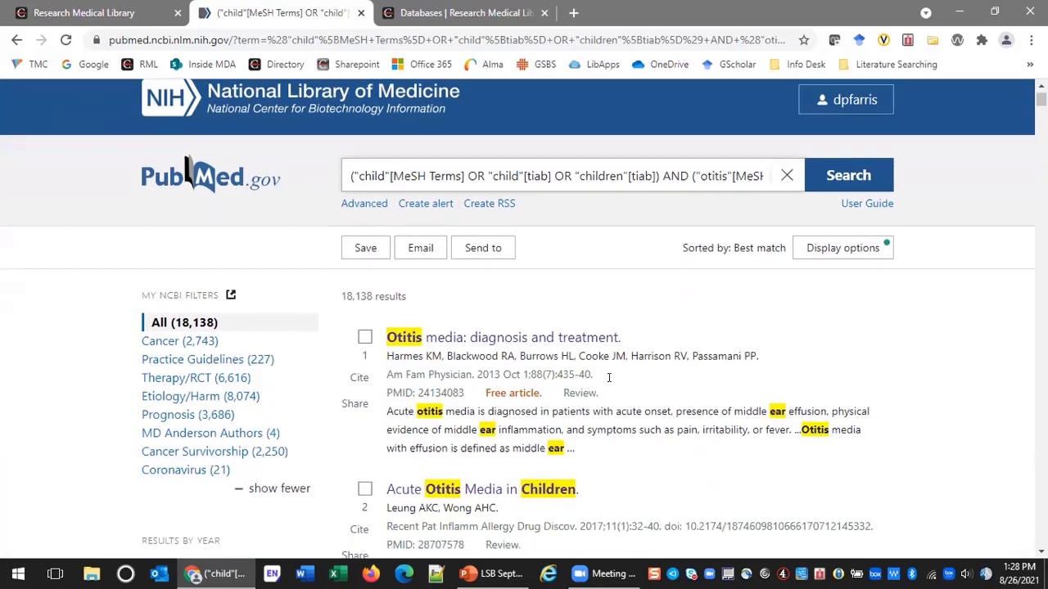
scroll(608, 377, down, 2)
scroll(573, 357, down, 2)
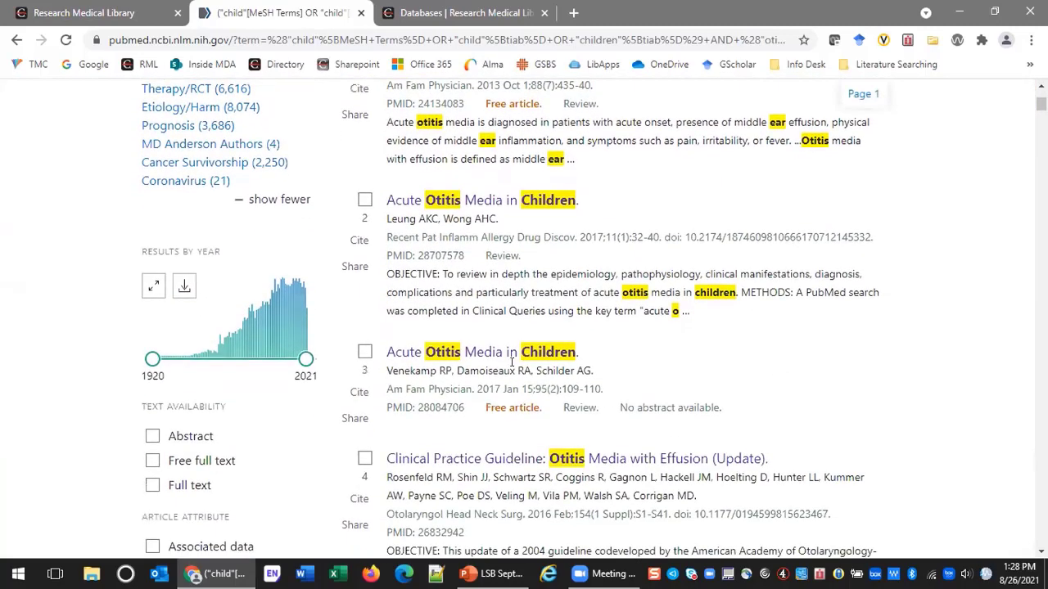
scroll(511, 361, down, 1)
scroll(598, 364, up, 5)
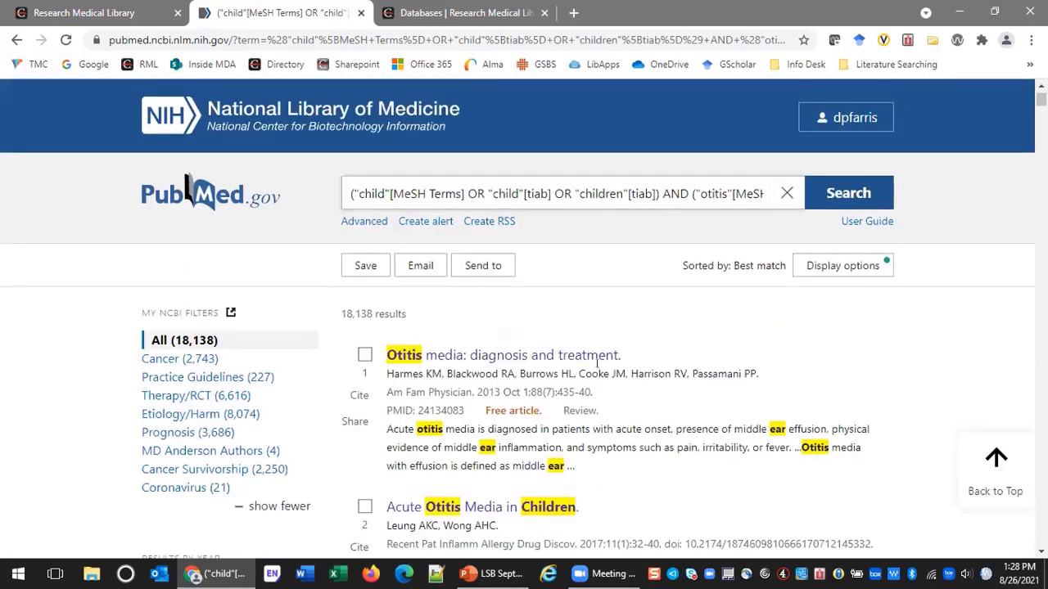
scroll(596, 363, up, 1)
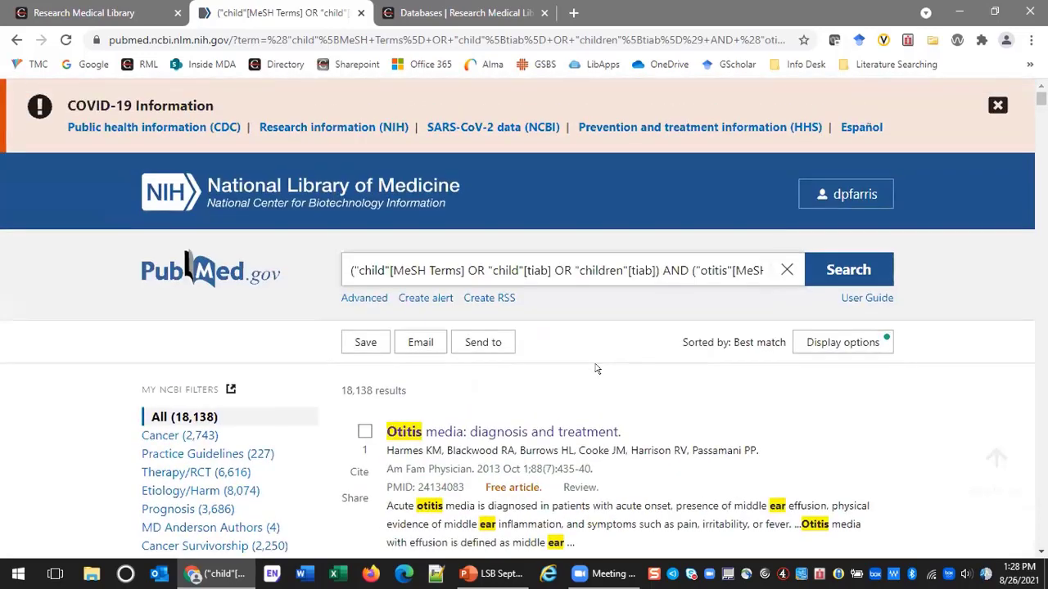
Clear the search box, search for 'antibiotics', and browse the 963,443 results.
click(787, 271)
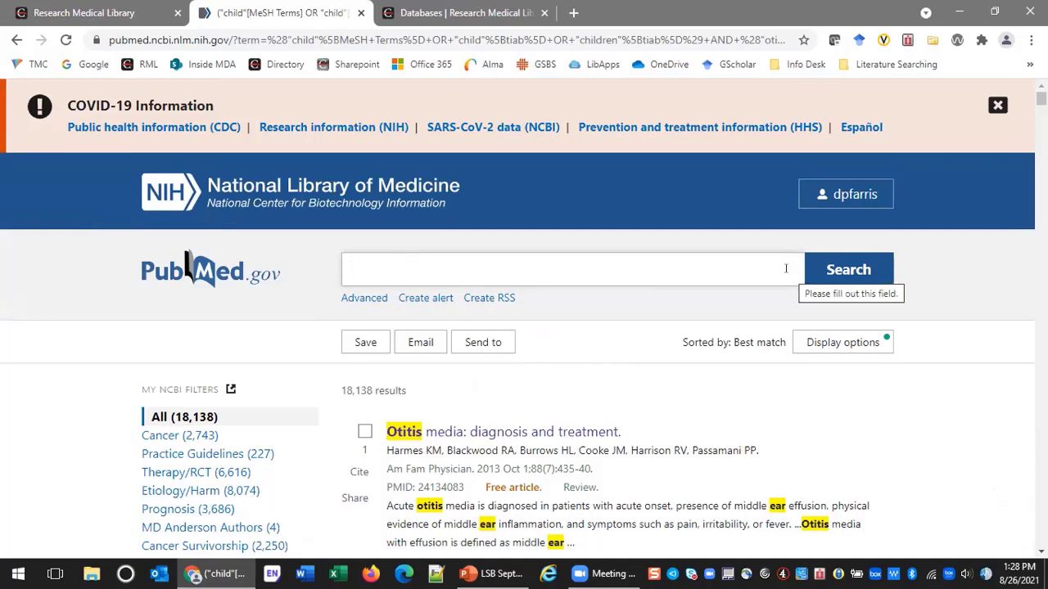
text(an)
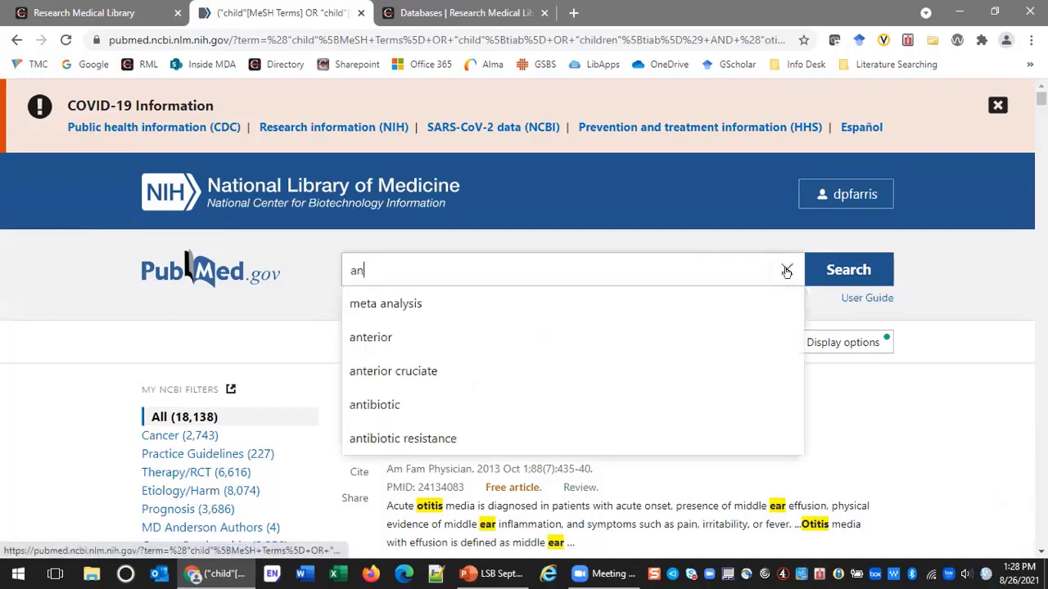
text(tibiot)
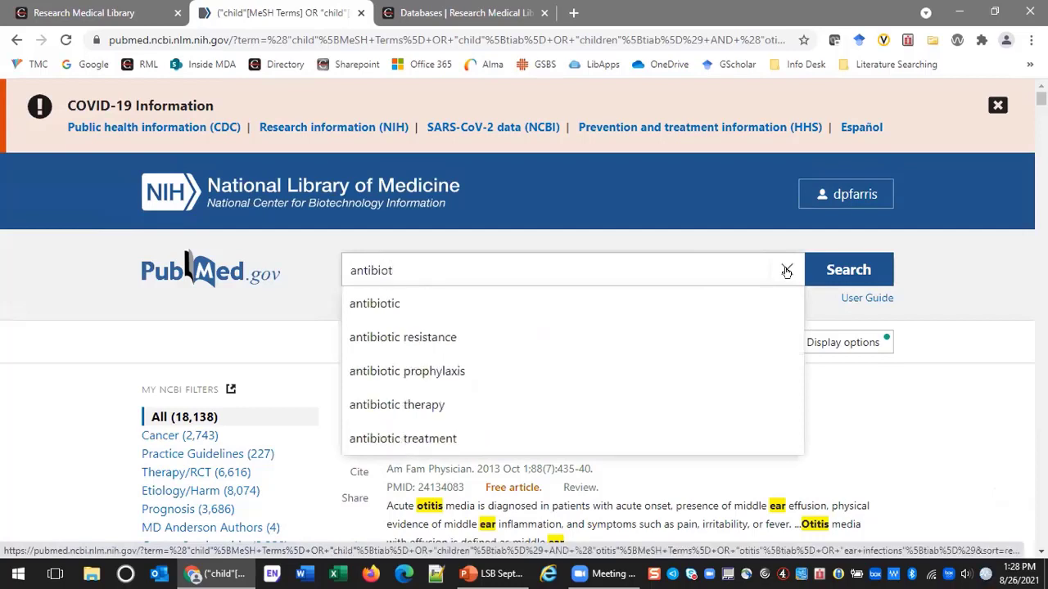
text(ics)
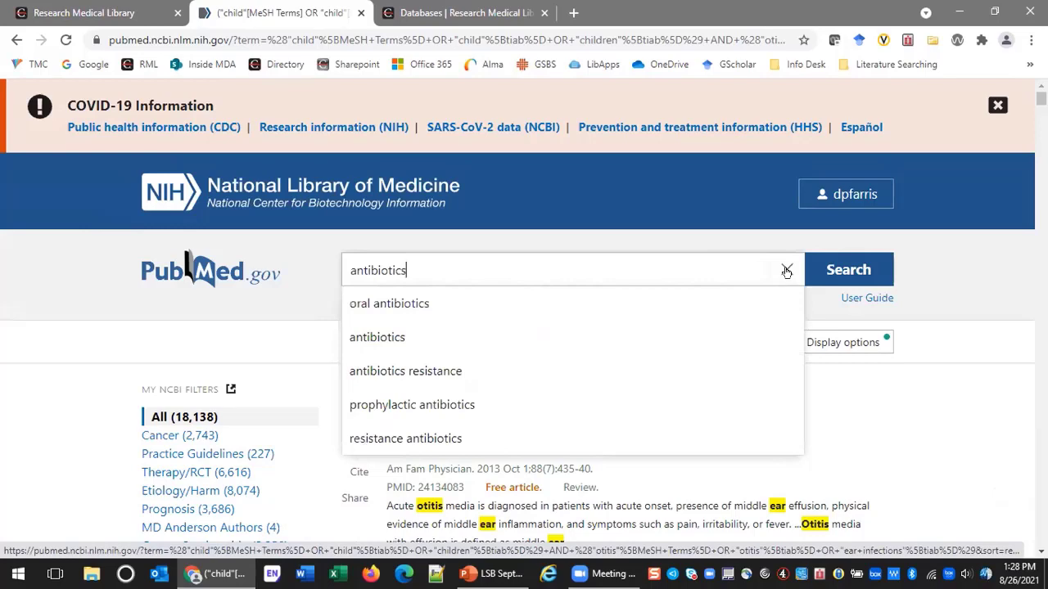
click(847, 270)
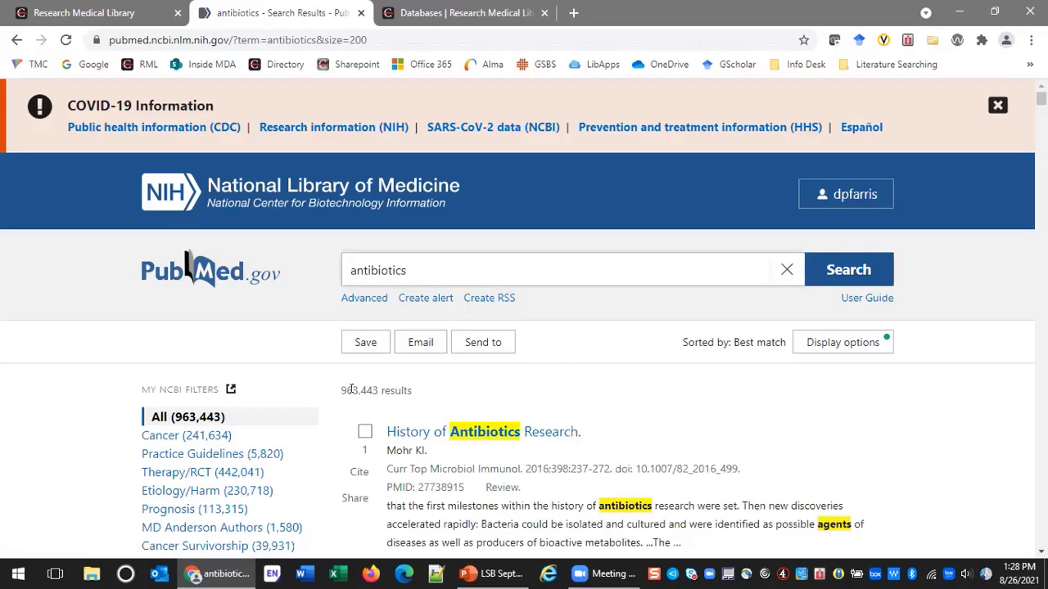
scroll(351, 389, down, 3)
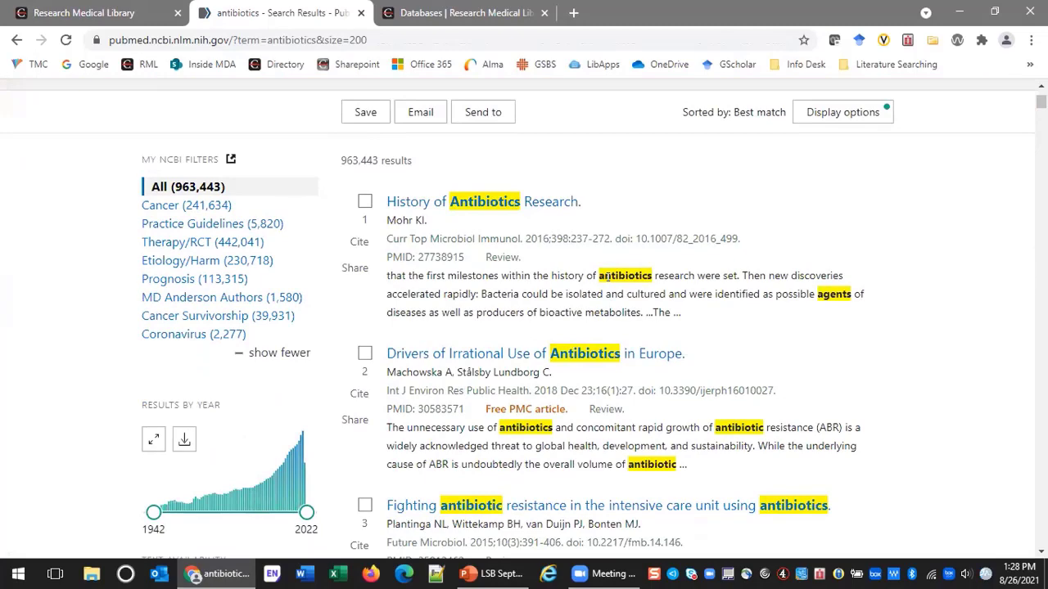
scroll(840, 292, down, 2)
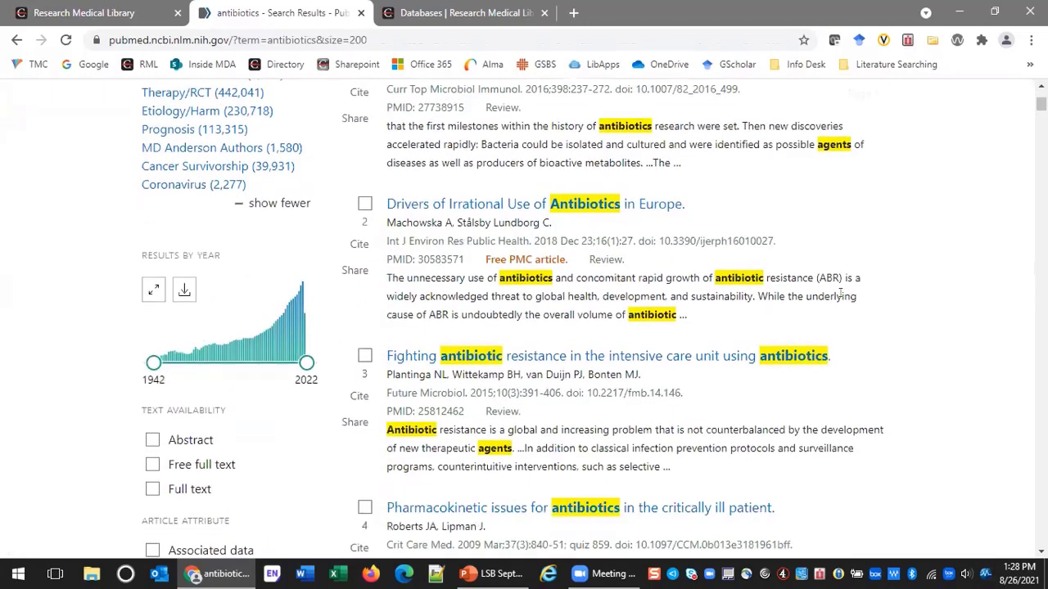
scroll(546, 388, down, 2)
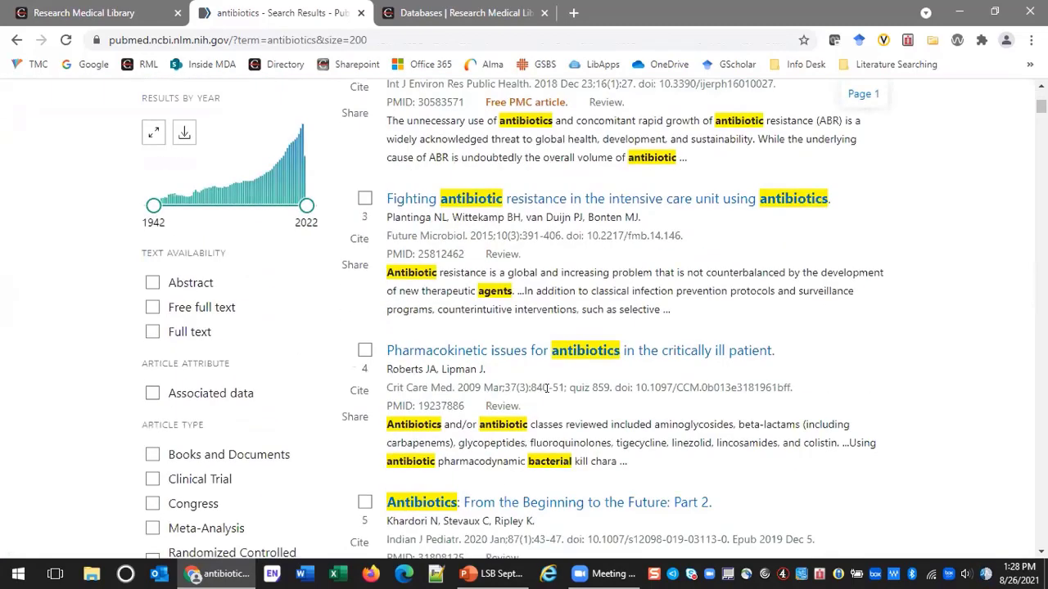
scroll(547, 388, down, 1)
scroll(502, 319, up, 4)
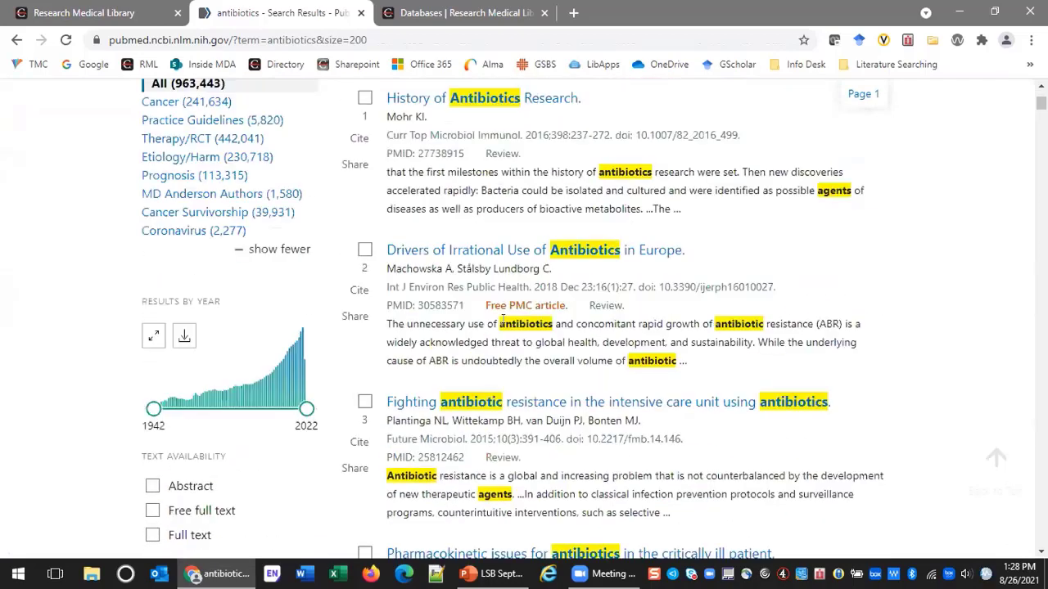
scroll(502, 319, up, 4)
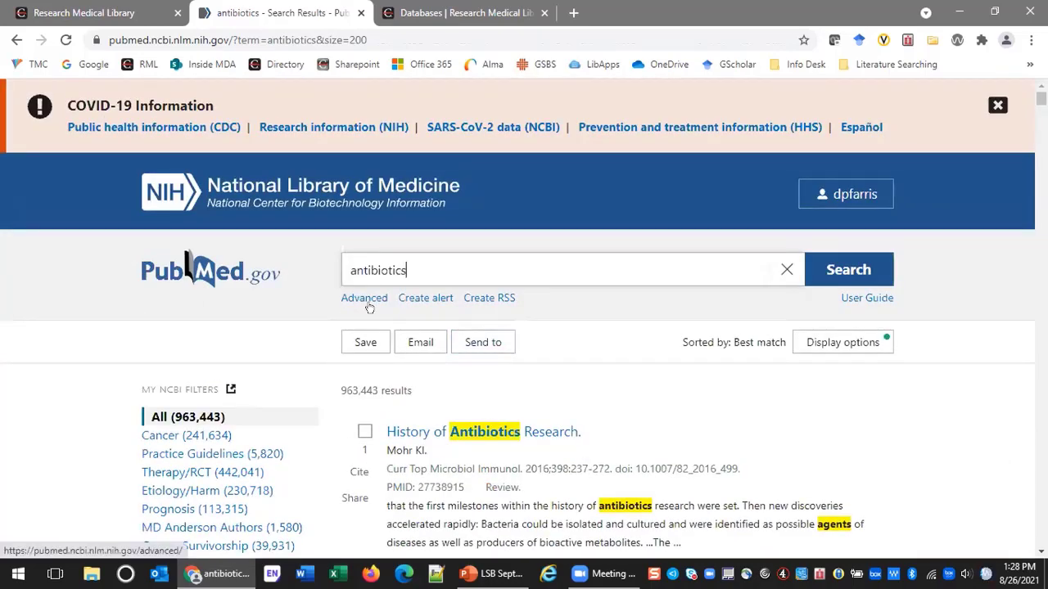
In Advanced Search history, expand search #3's details to show its Pharmacological Action translation.
click(365, 299)
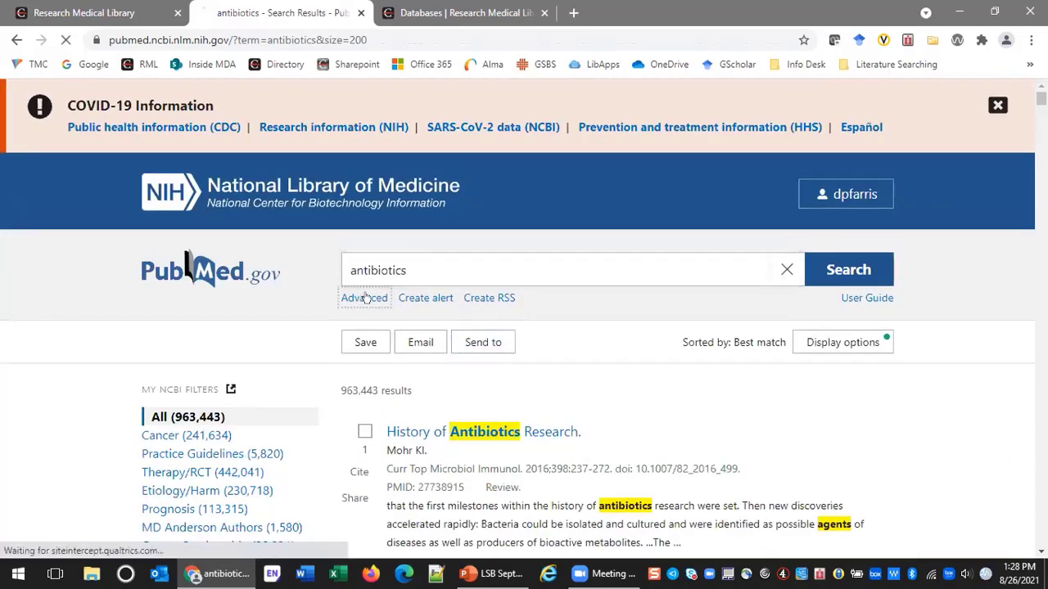
scroll(366, 298, down, 1)
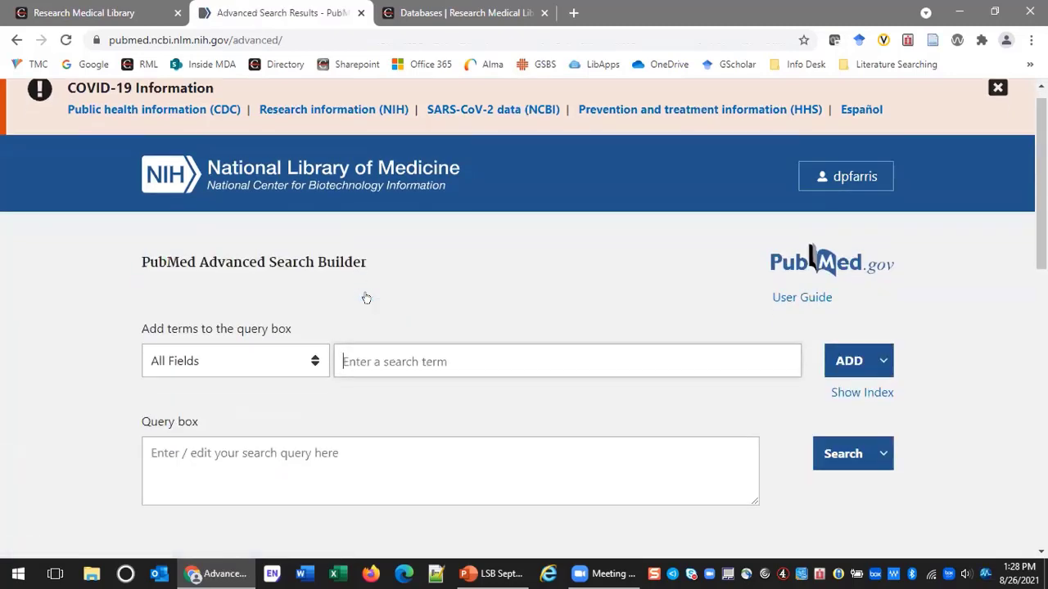
scroll(366, 298, down, 5)
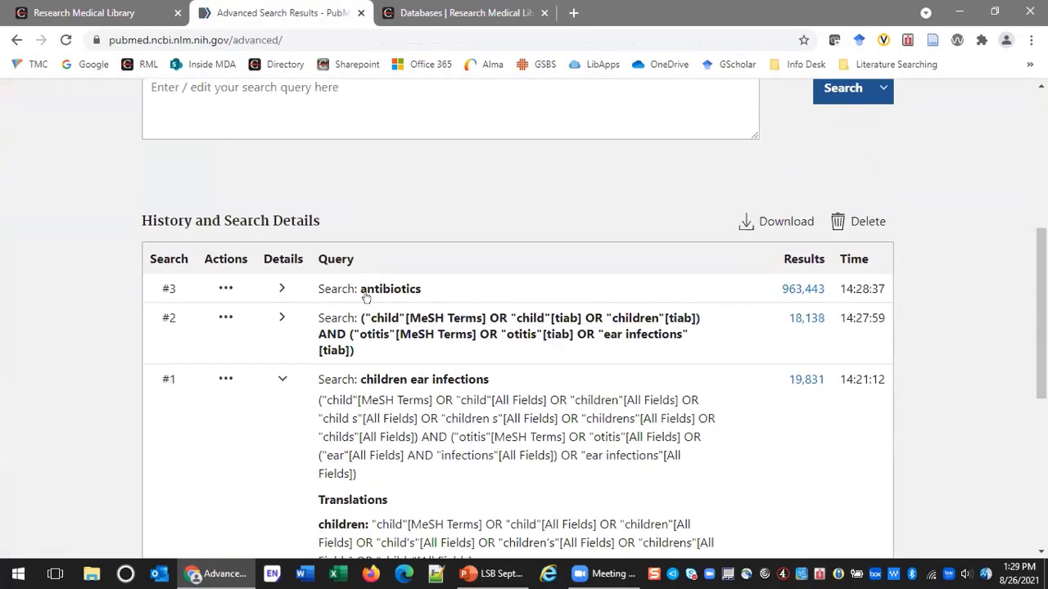
click(283, 288)
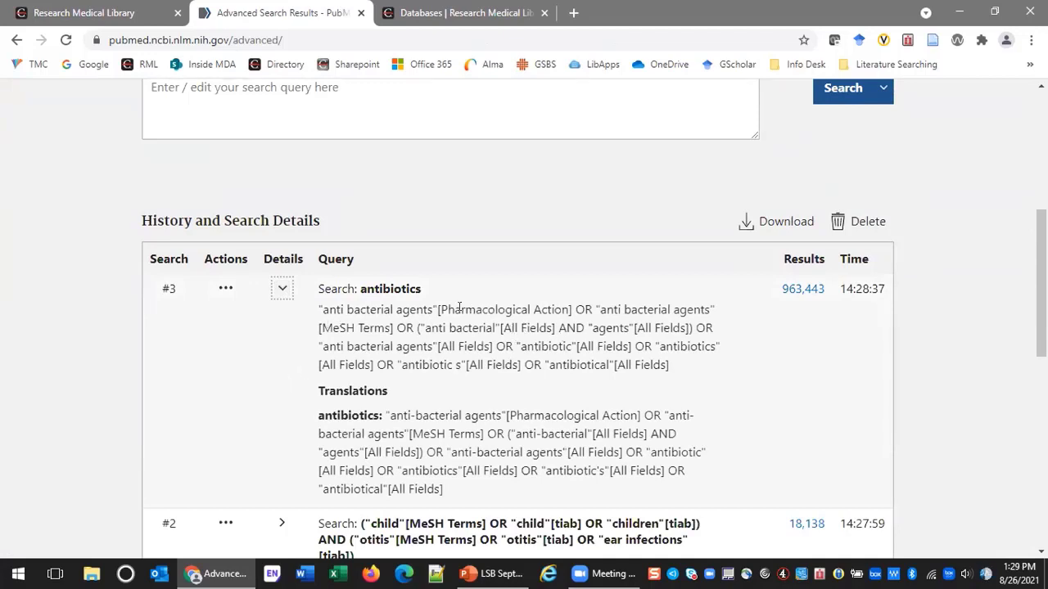
drag(440, 306, 564, 304)
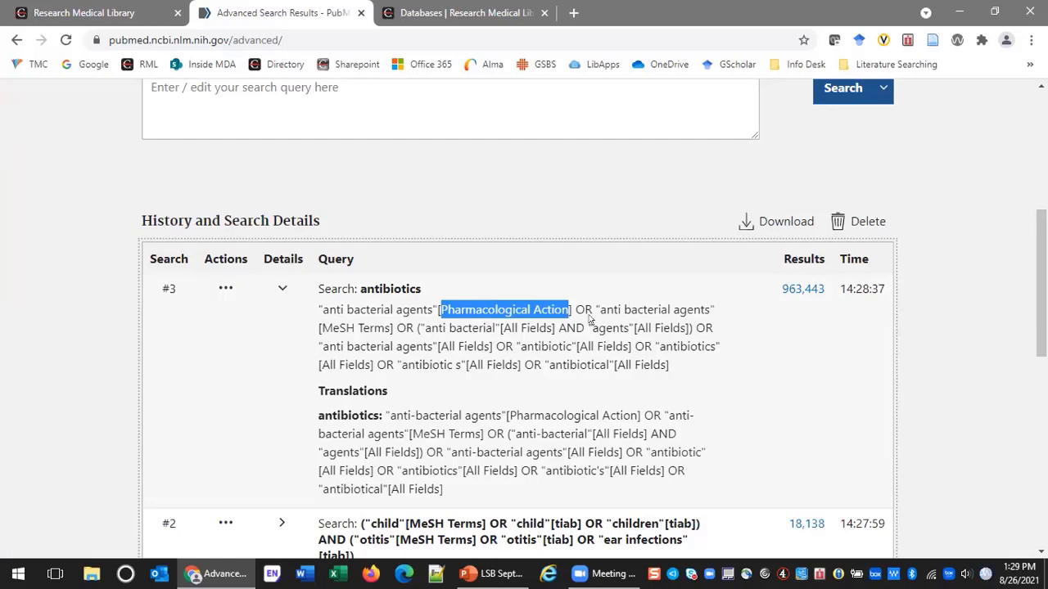
Review the anti bacterial agents parts of search #3's translation, then select the whole translated query.
drag(600, 309, 390, 328)
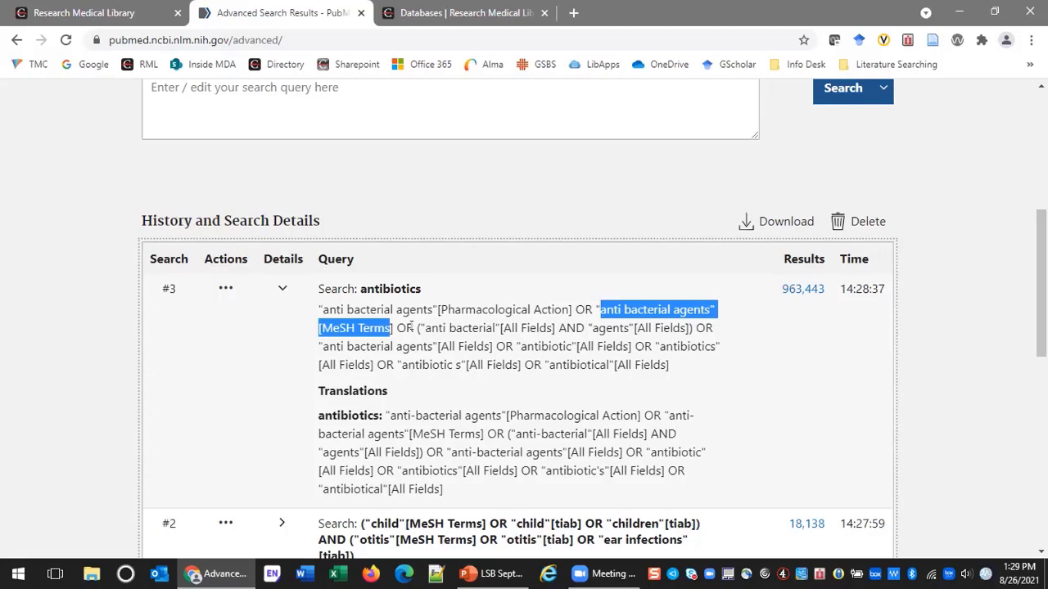
drag(415, 327, 689, 328)
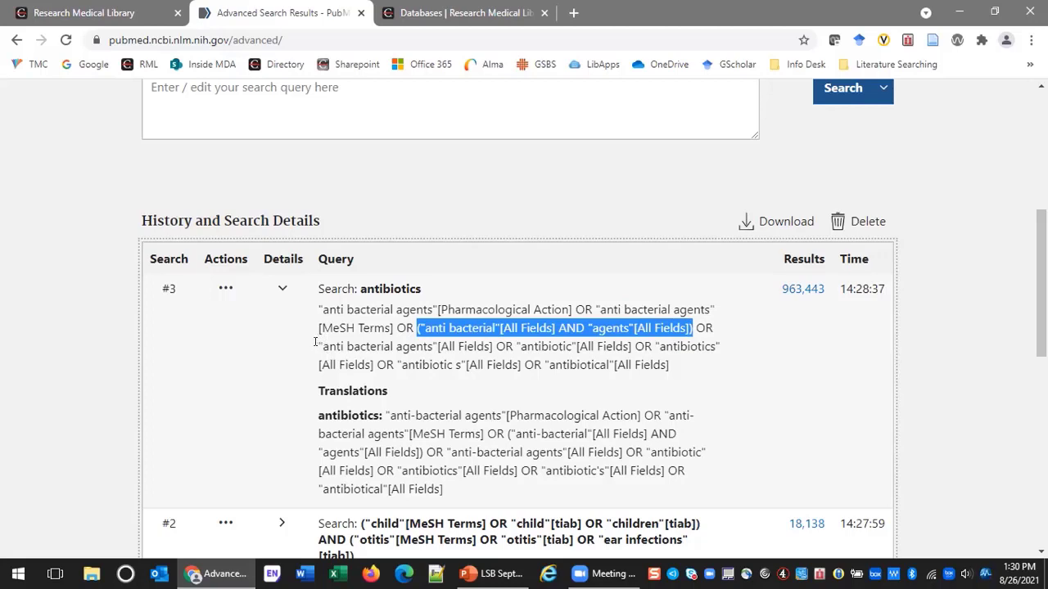
drag(316, 342, 437, 344)
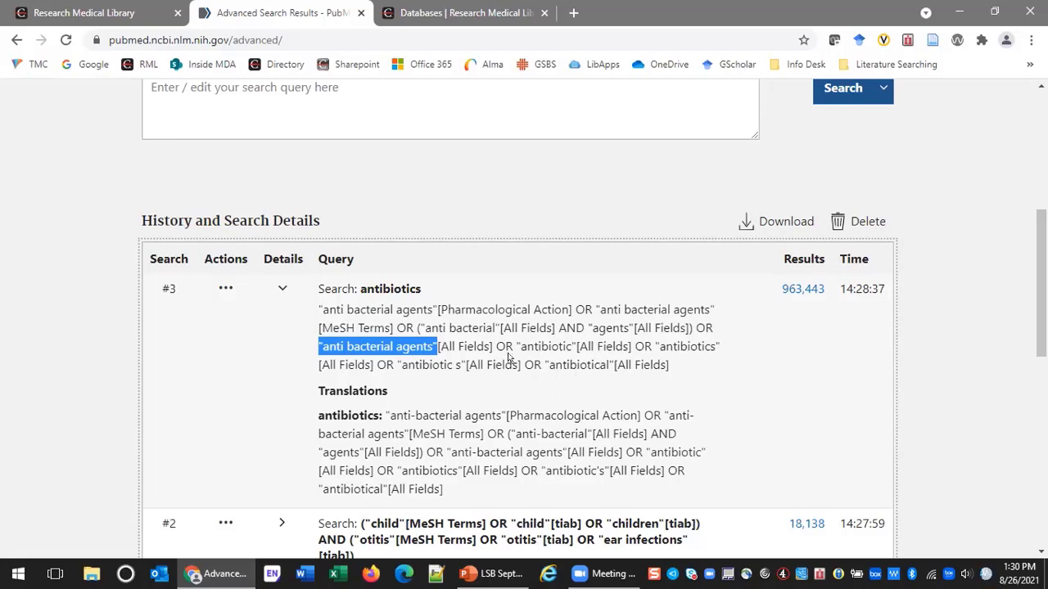
click(425, 344)
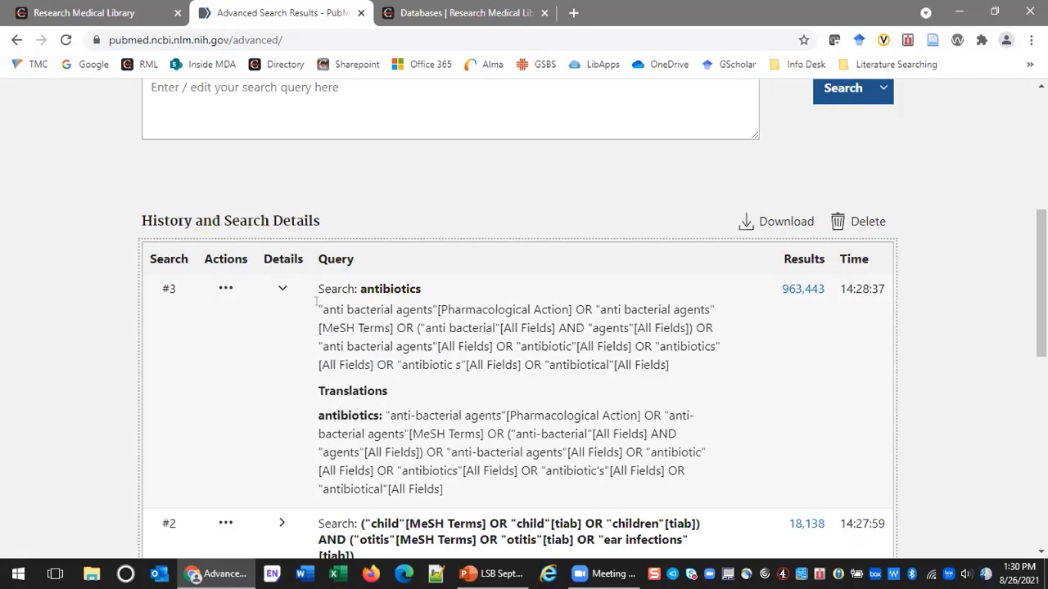
drag(319, 308, 671, 366)
key(ctrl+c)
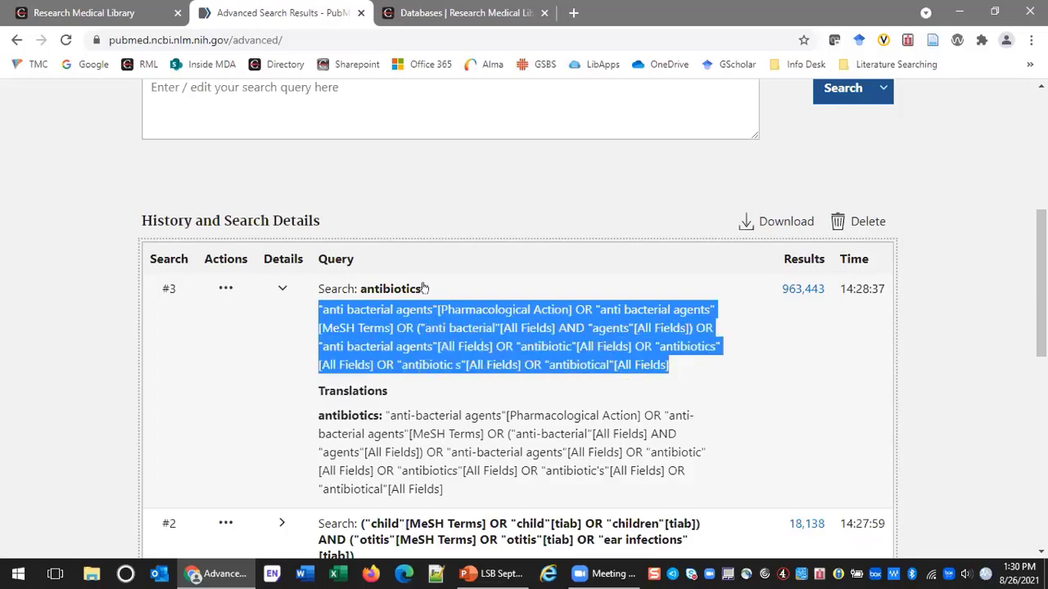
scroll(426, 285, up, 1)
Paste the translation and delete the Pharmacological Action, anti bacterial AND agents, antibiotic s and antibiotical clauses.
click(364, 171)
key(ctrl+v)
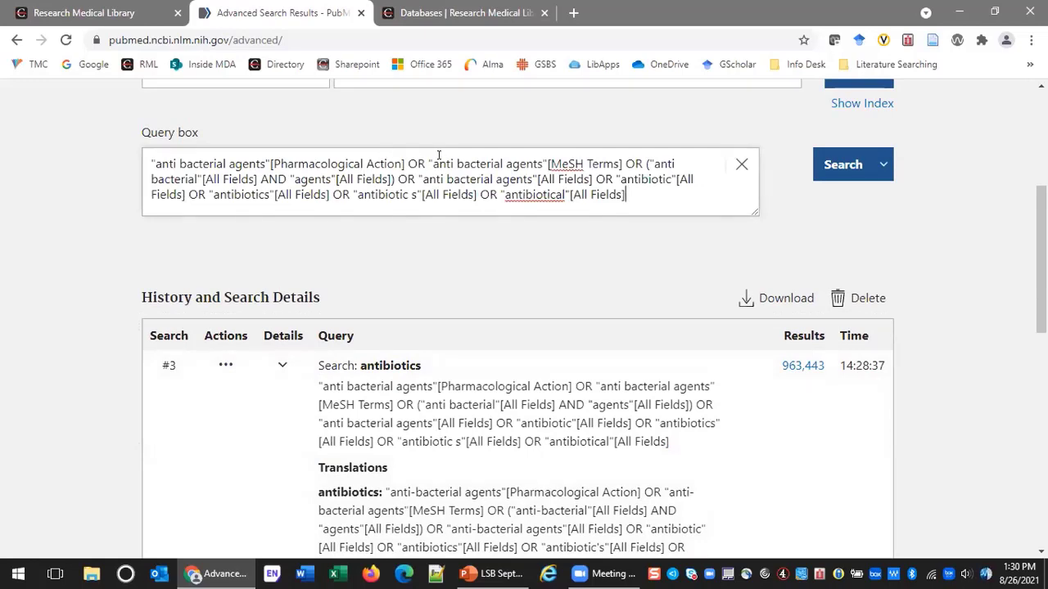
drag(427, 163, 105, 161)
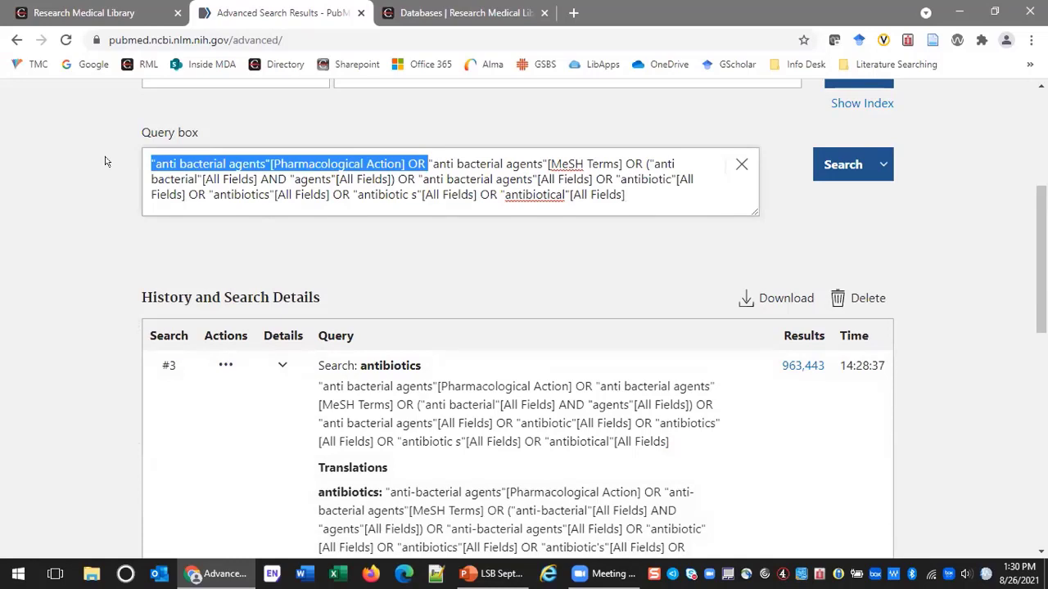
key(BackSpace)
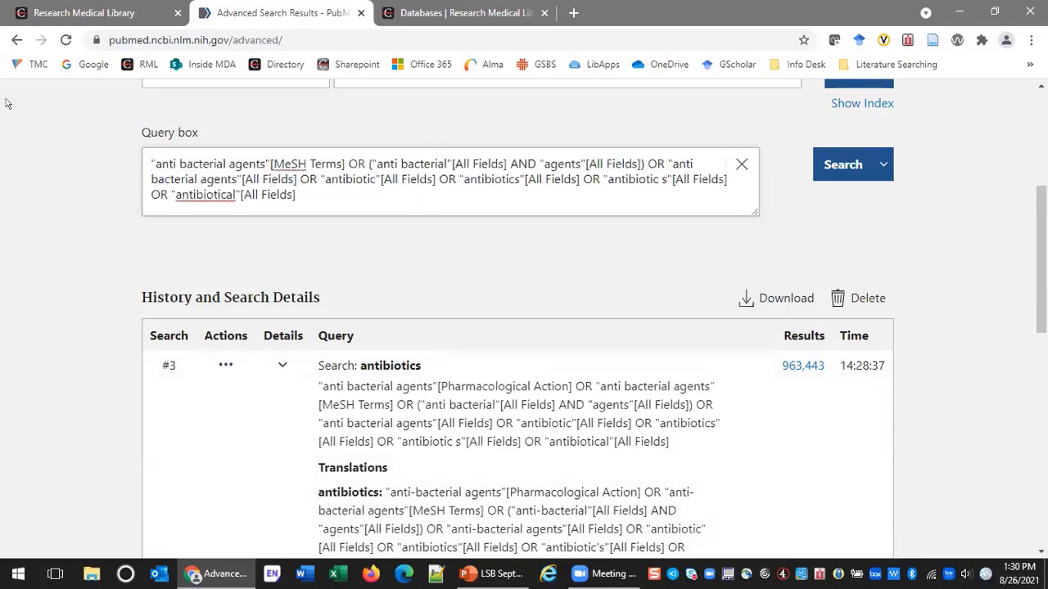
drag(368, 163, 645, 164)
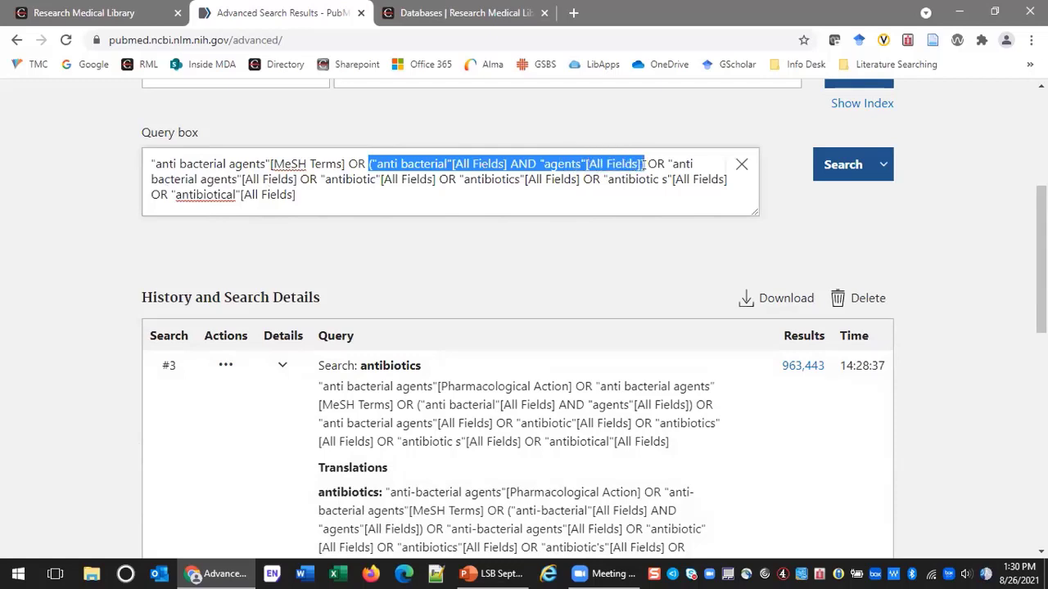
key(Delete)
key(Delete)
key(Delete)
key(Delete)
key(Delete)
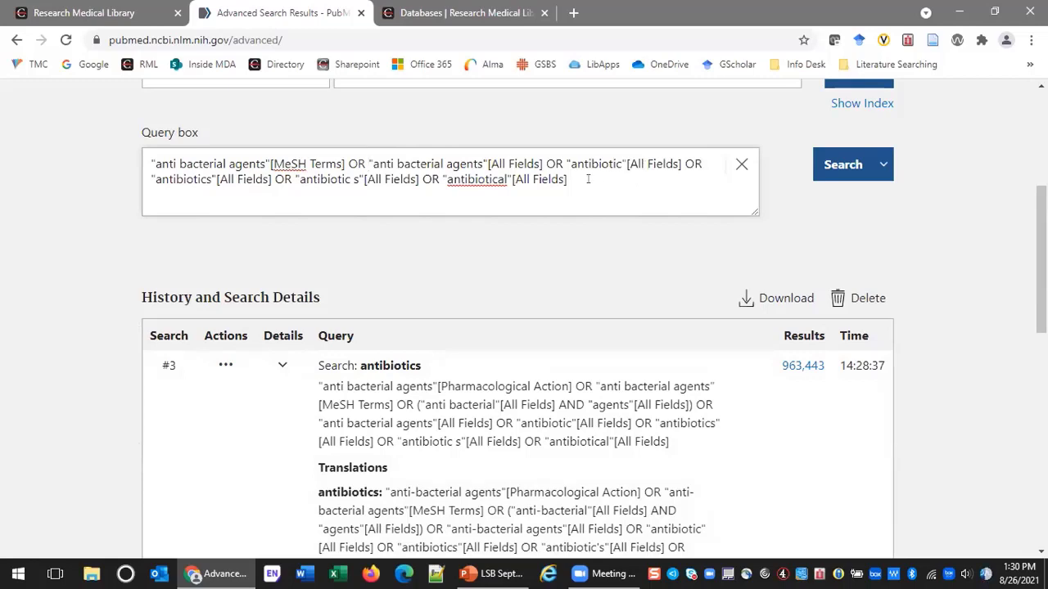
click(271, 179)
drag(271, 179, 565, 181)
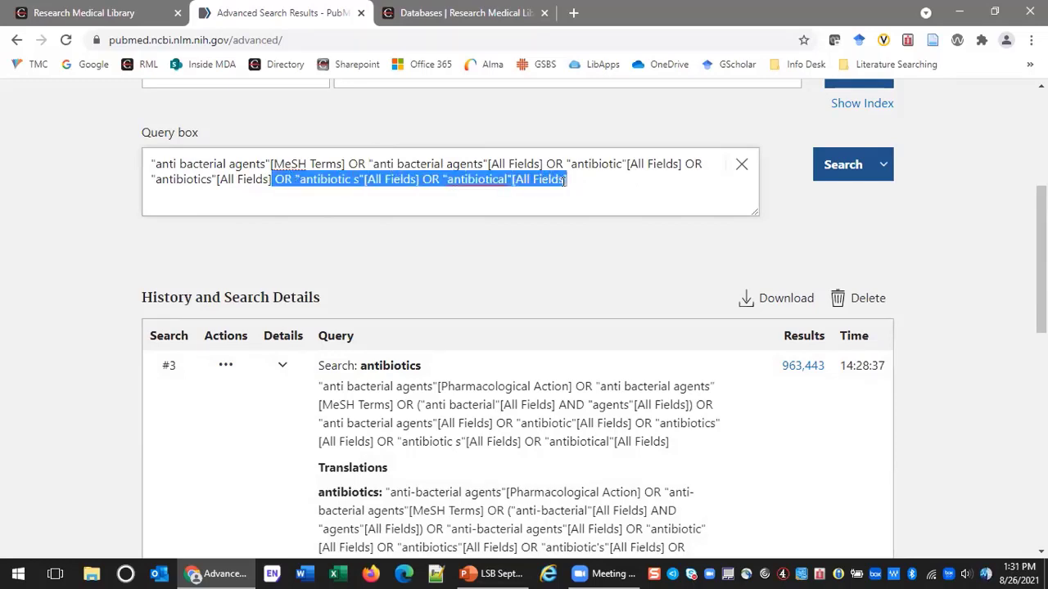
key(BackSpace)
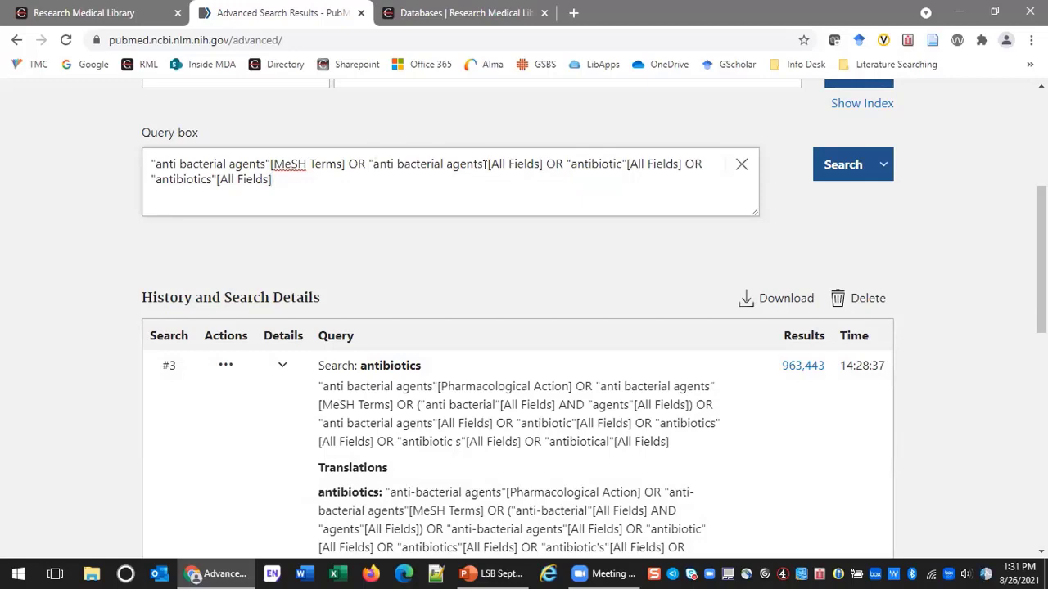
Change [All Fields] to [tiab] on anti bacterial agents, antibiotic and antibiotics.
drag(488, 164, 537, 154)
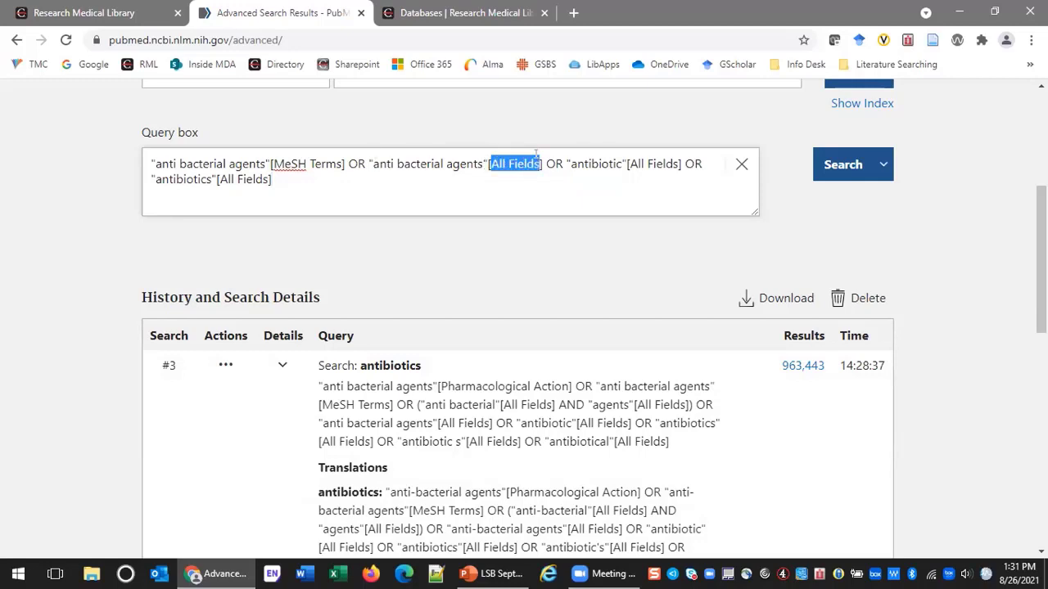
text([tiab)
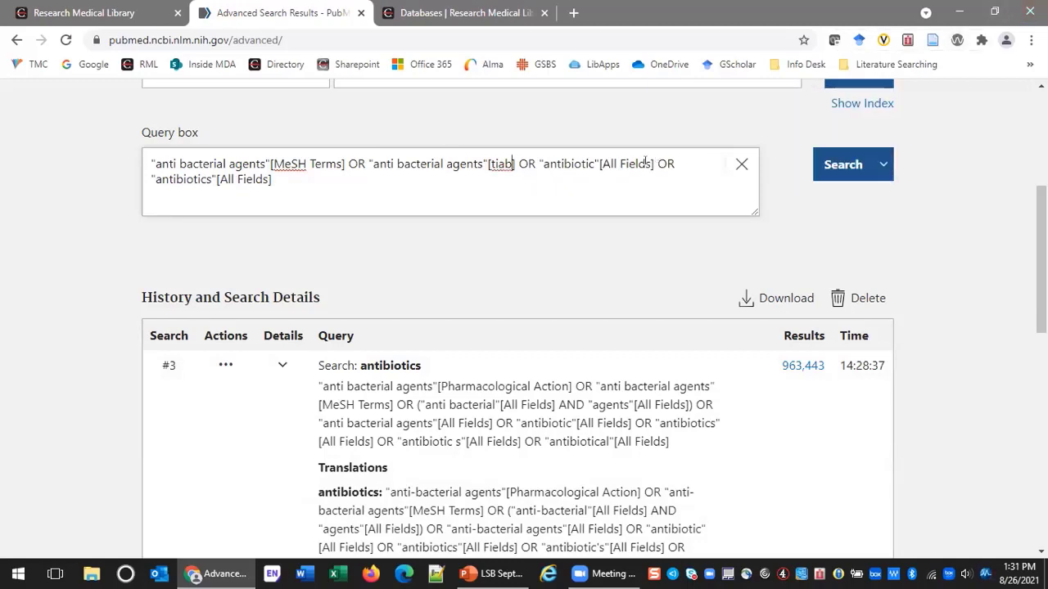
drag(599, 164, 654, 164)
text([ti)
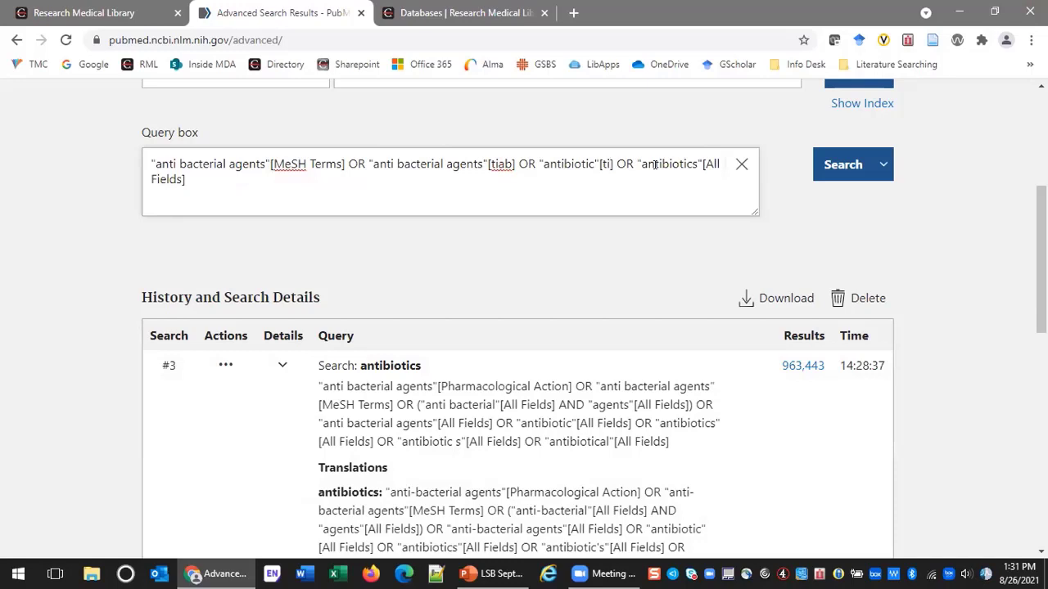
text(ab)
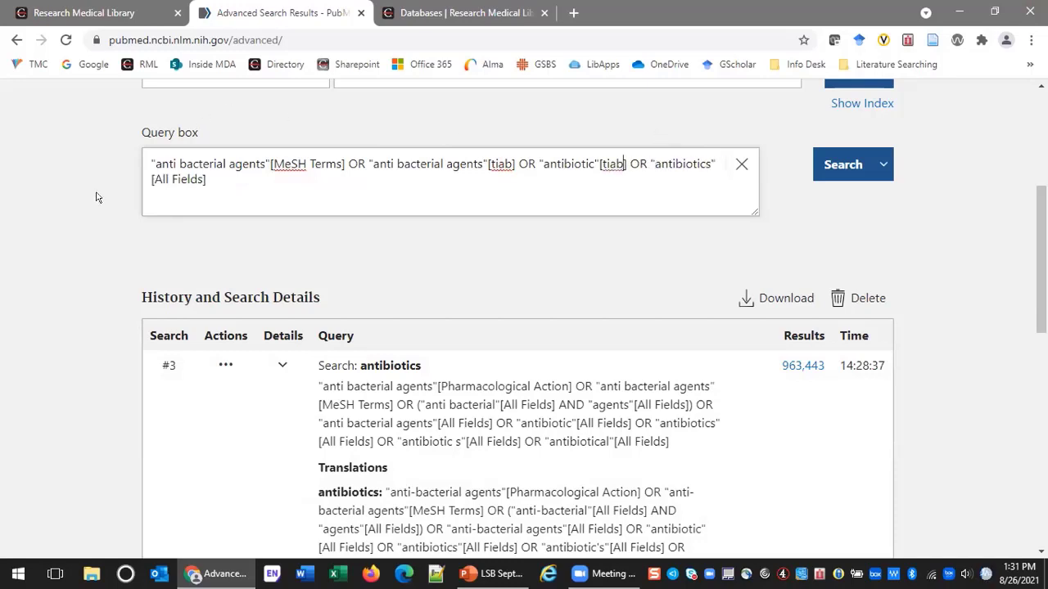
drag(152, 179, 205, 179)
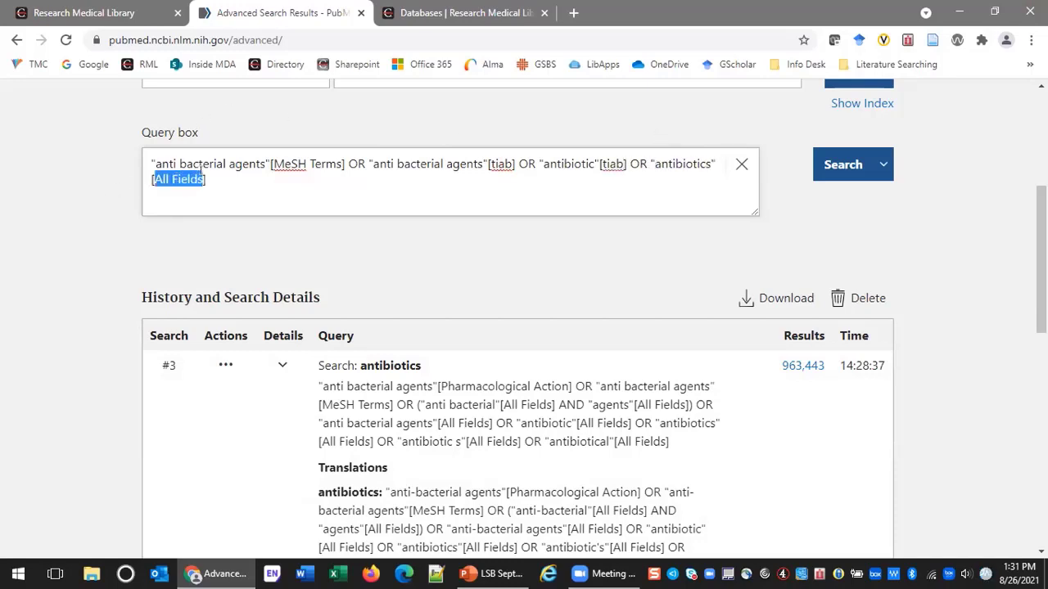
text([tiab])
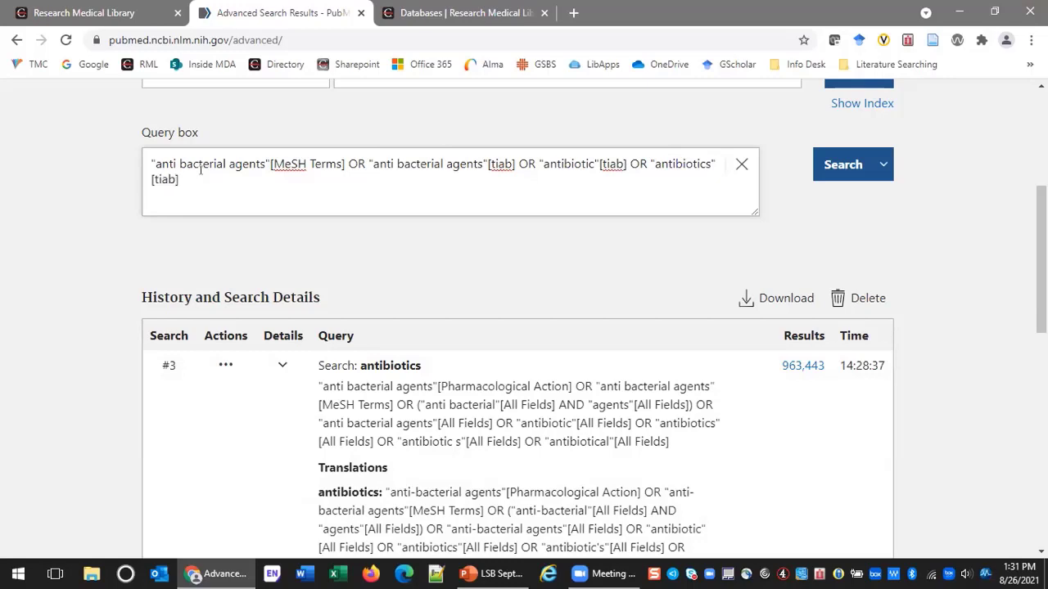
Run the edited antibiotics query and browse its 605,320 results.
click(833, 151)
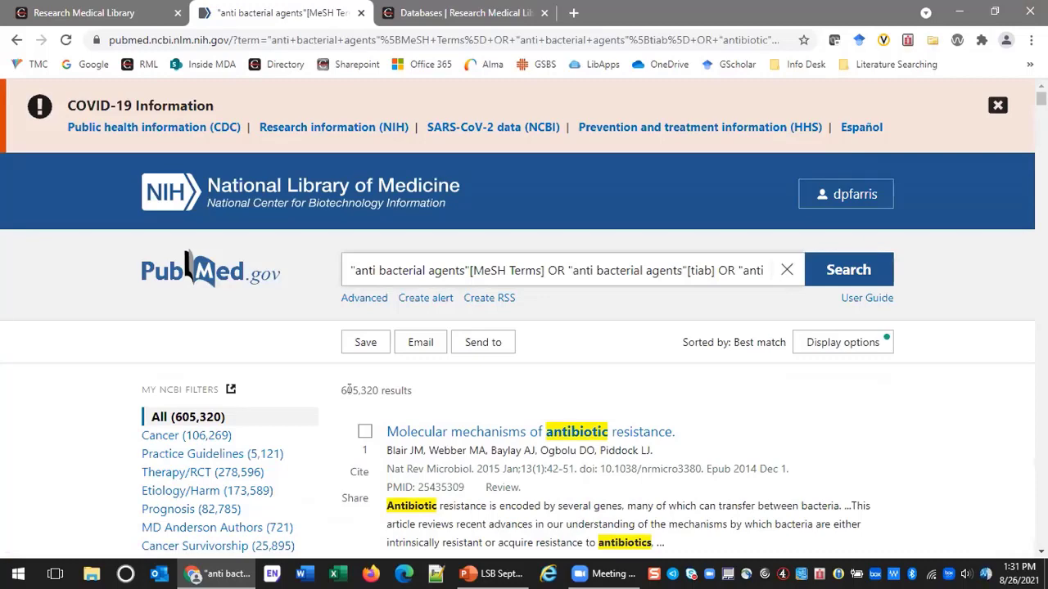
scroll(613, 344, down, 5)
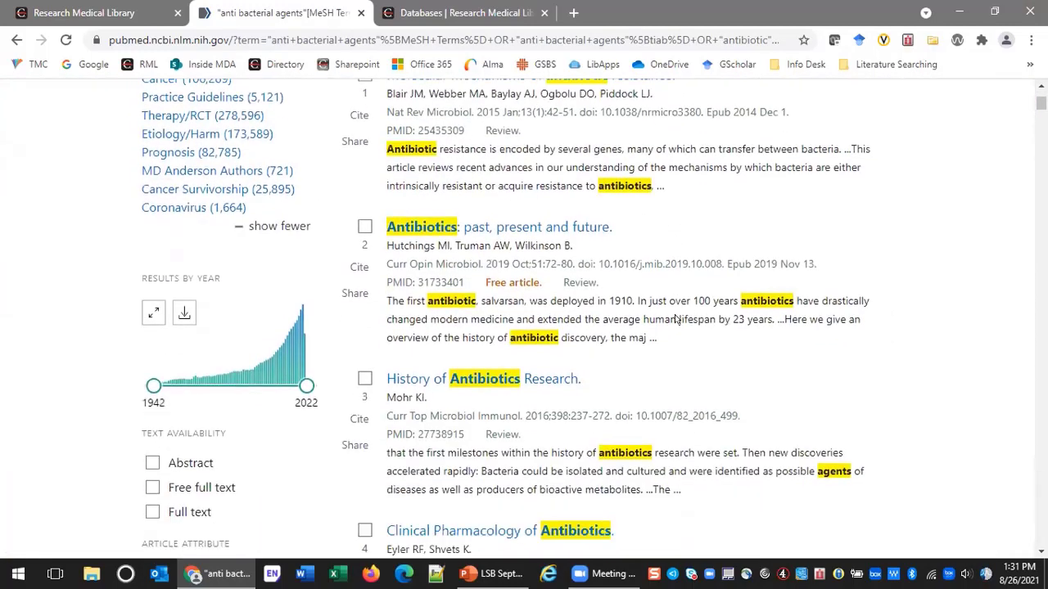
scroll(600, 311, up, 5)
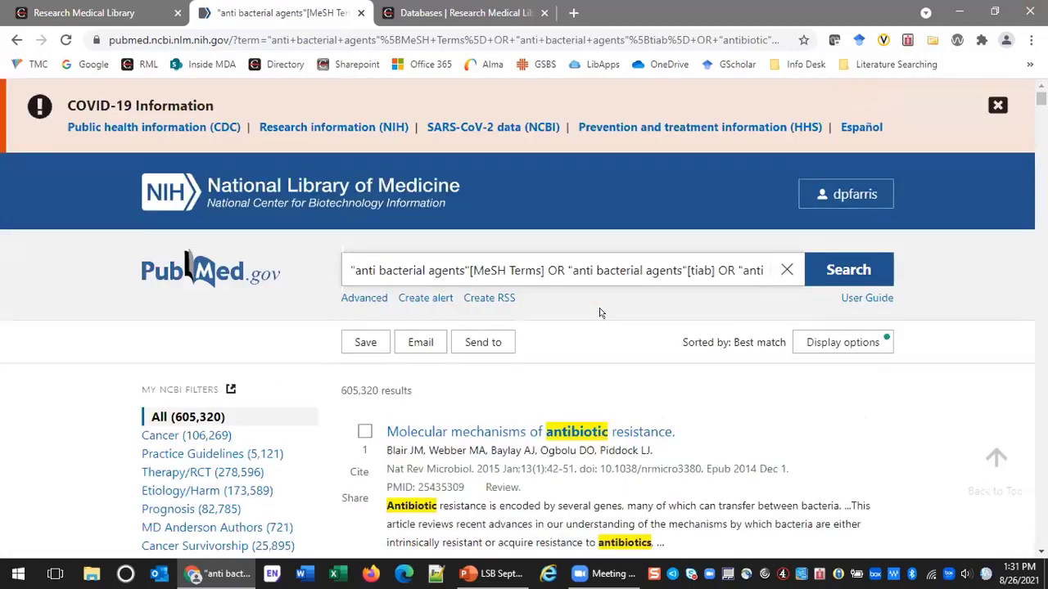
From the Advanced Search history, expand search #2 and add its child-and-otitis query to the query box.
click(364, 298)
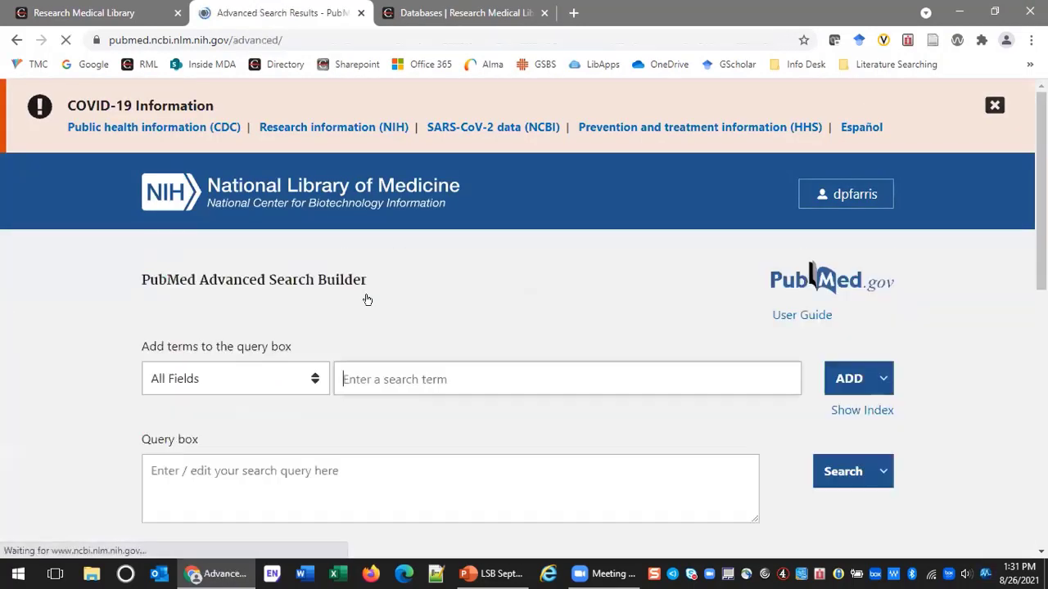
scroll(366, 298, down, 3)
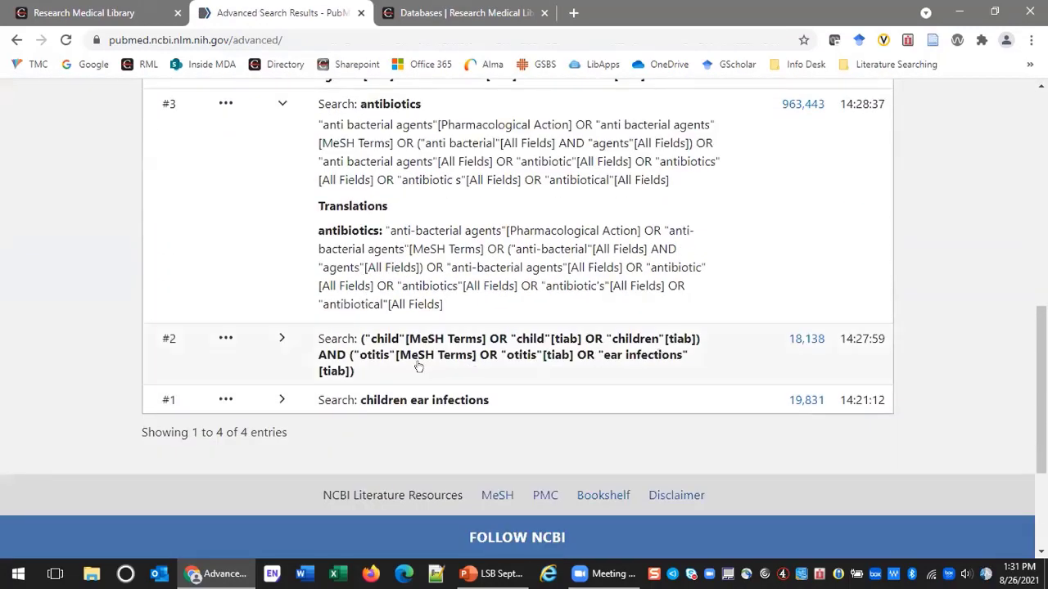
click(282, 338)
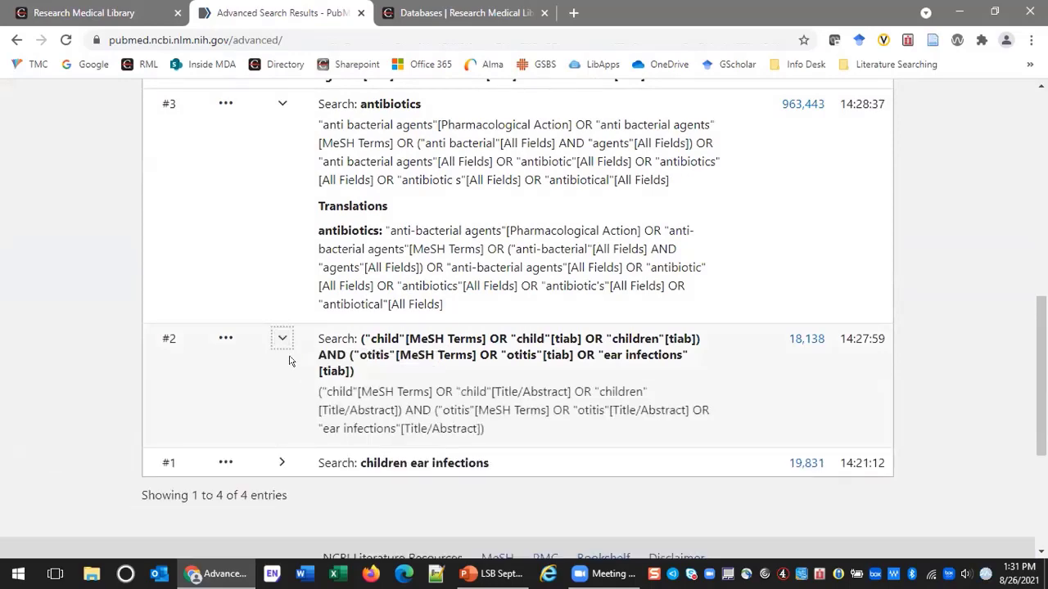
scroll(219, 341, up, 3)
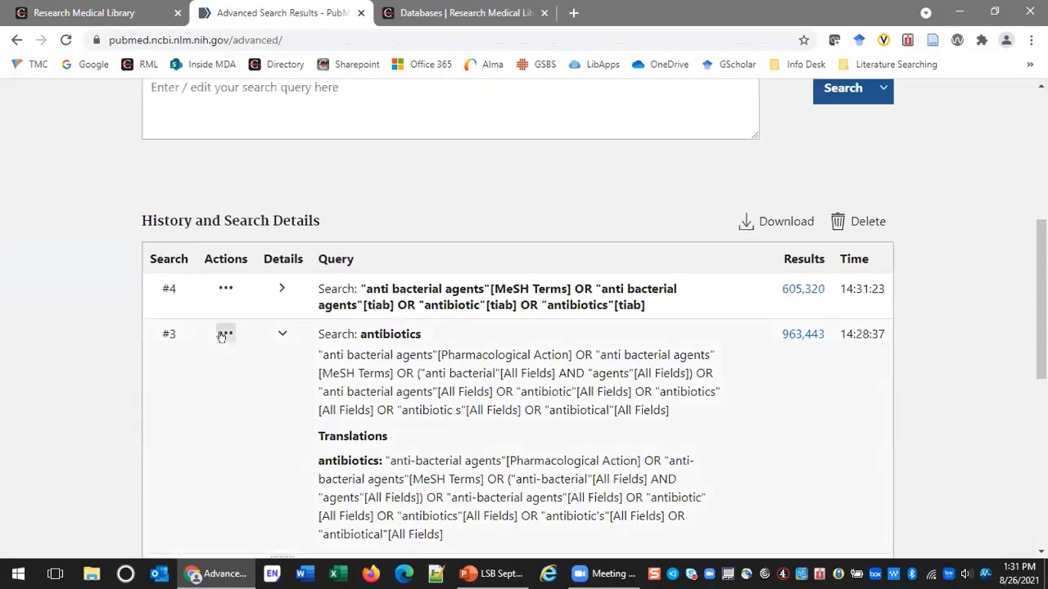
scroll(222, 292, down, 3)
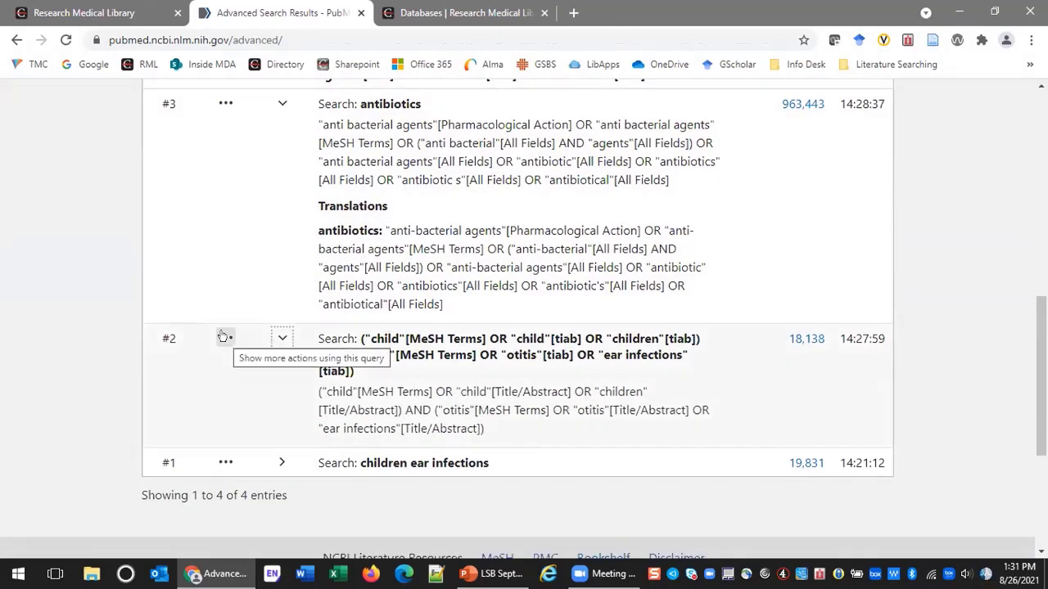
click(225, 338)
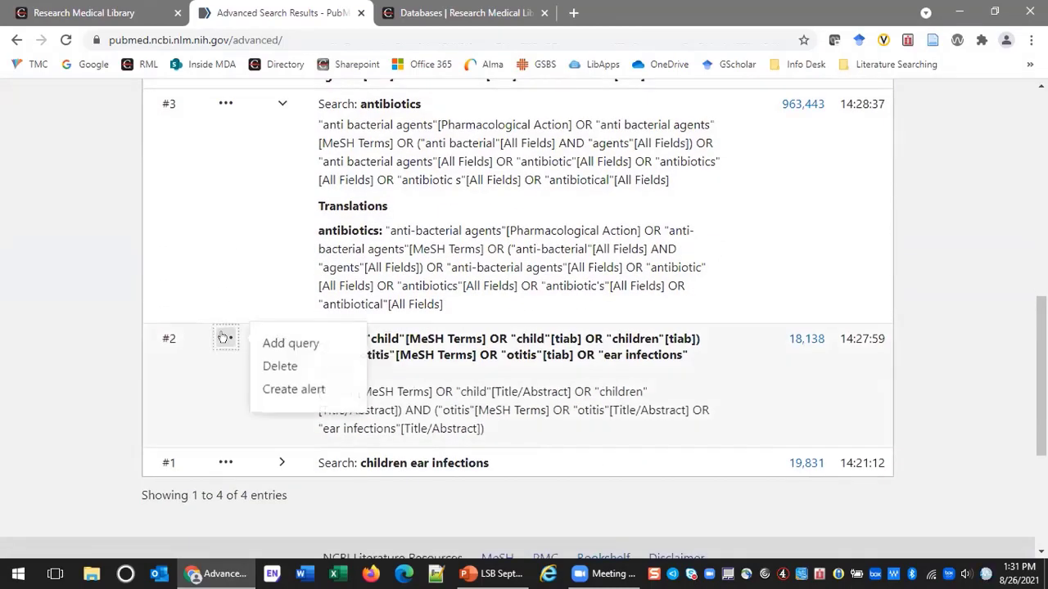
click(284, 345)
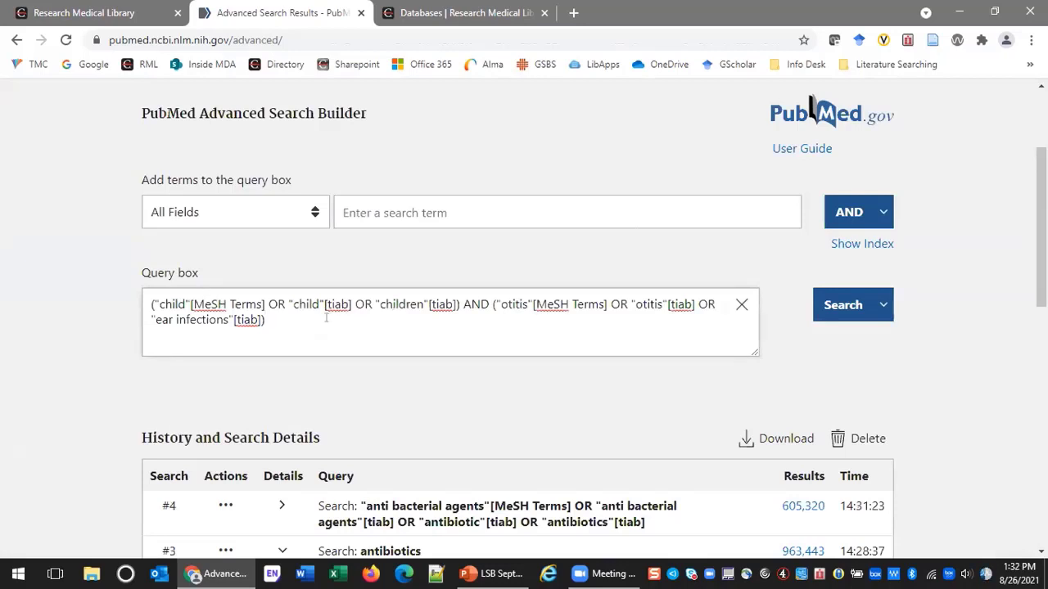
scroll(325, 315, down, 2)
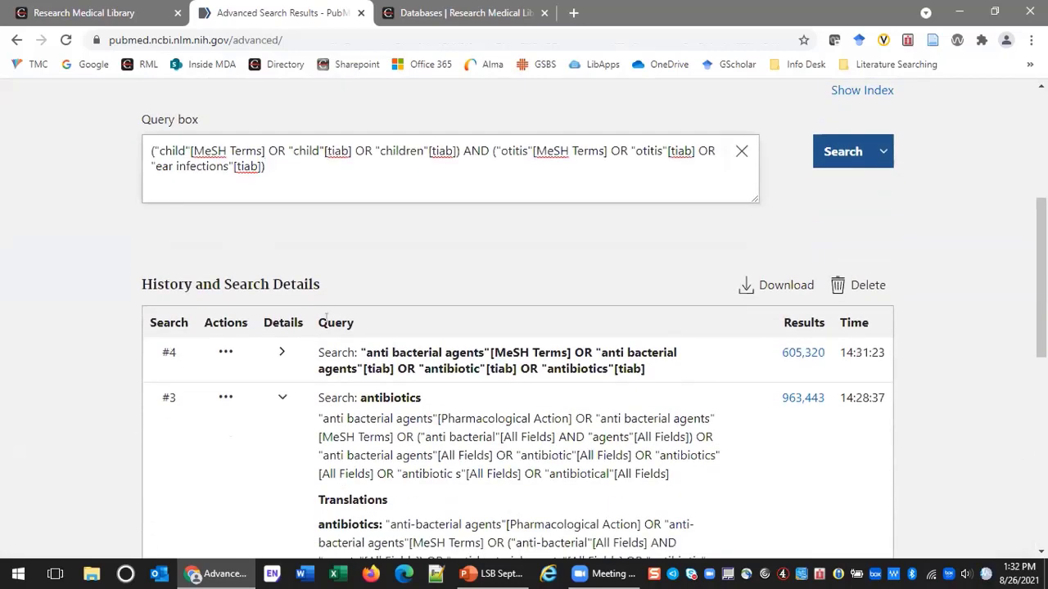
Append search #4's antibiotic terms to search #2 with AND and run the combined search.
click(282, 354)
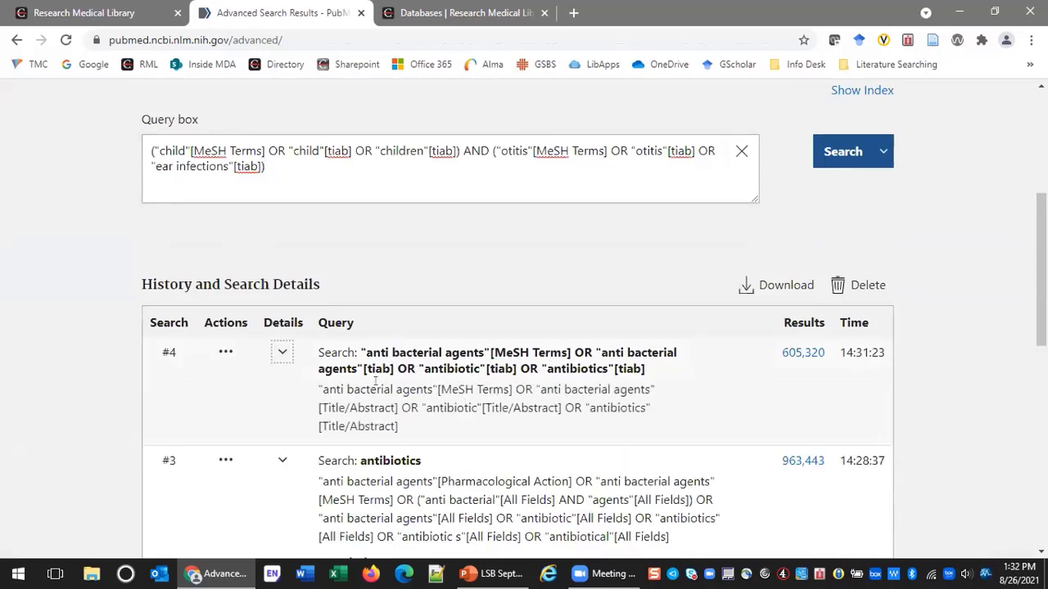
click(221, 351)
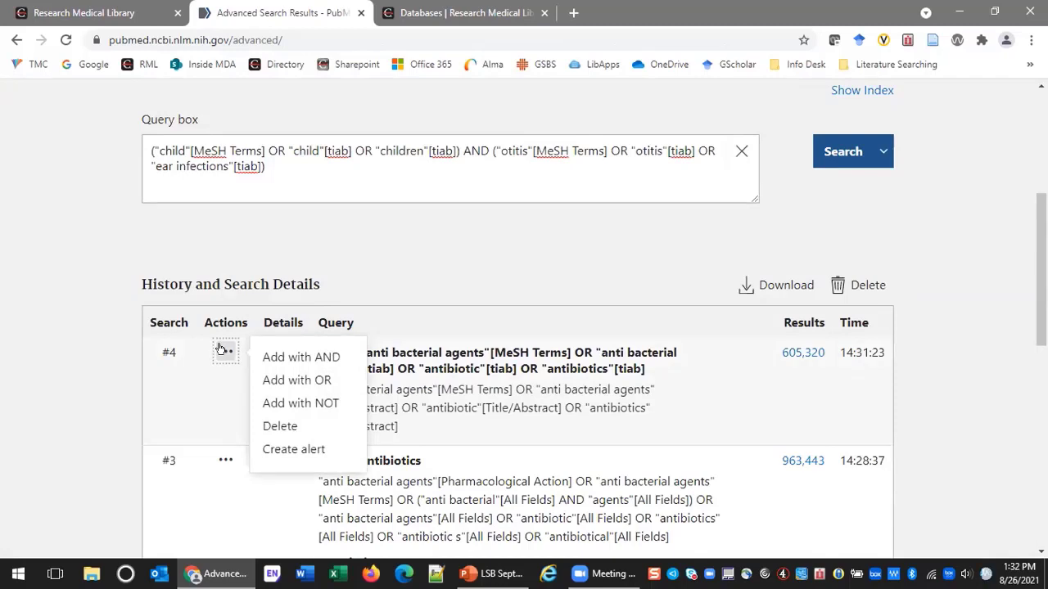
click(317, 357)
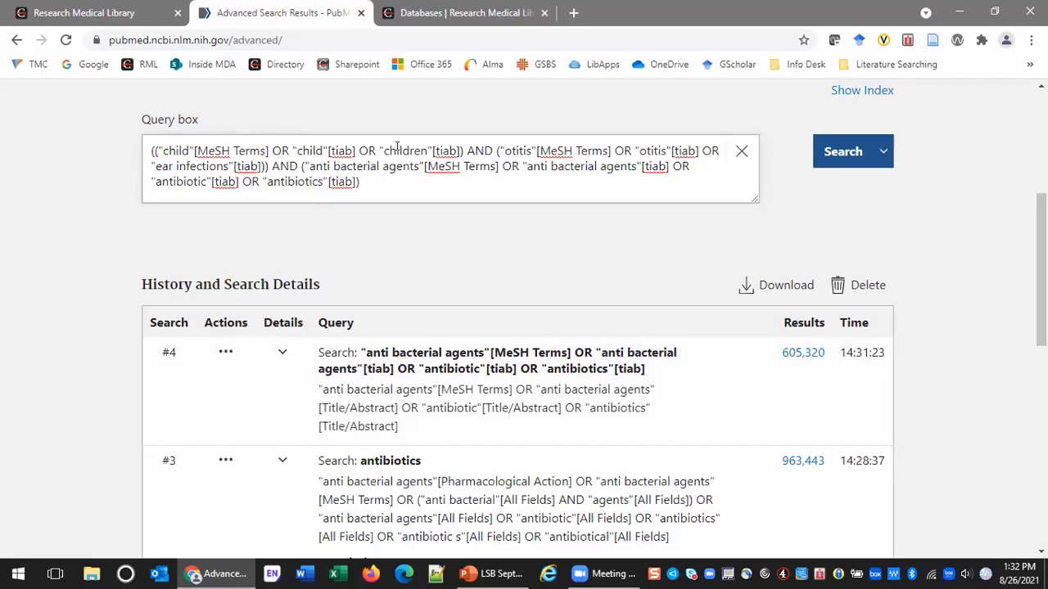
click(831, 153)
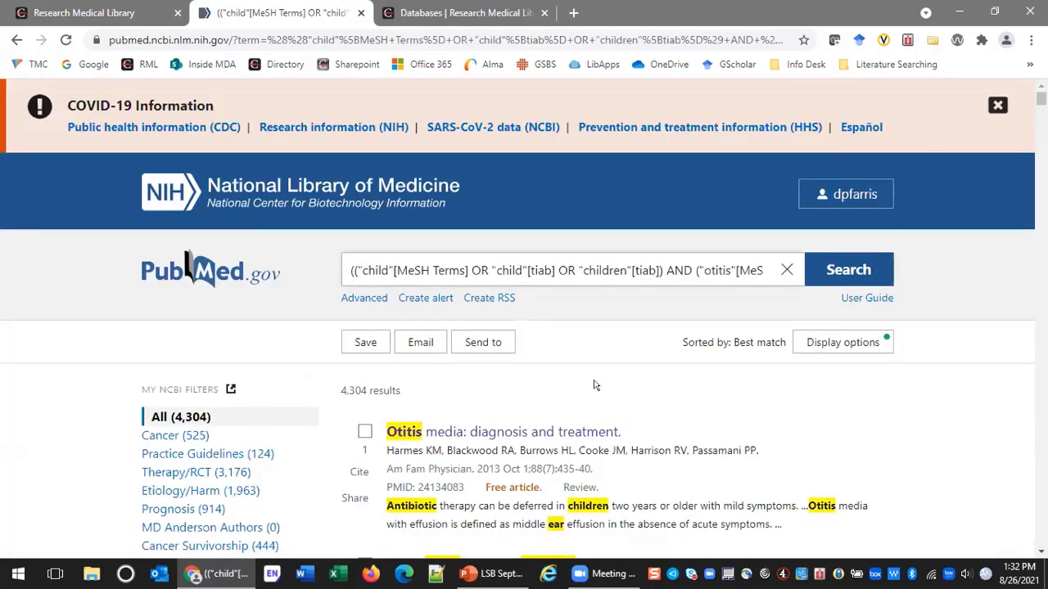
scroll(603, 383, down, 3)
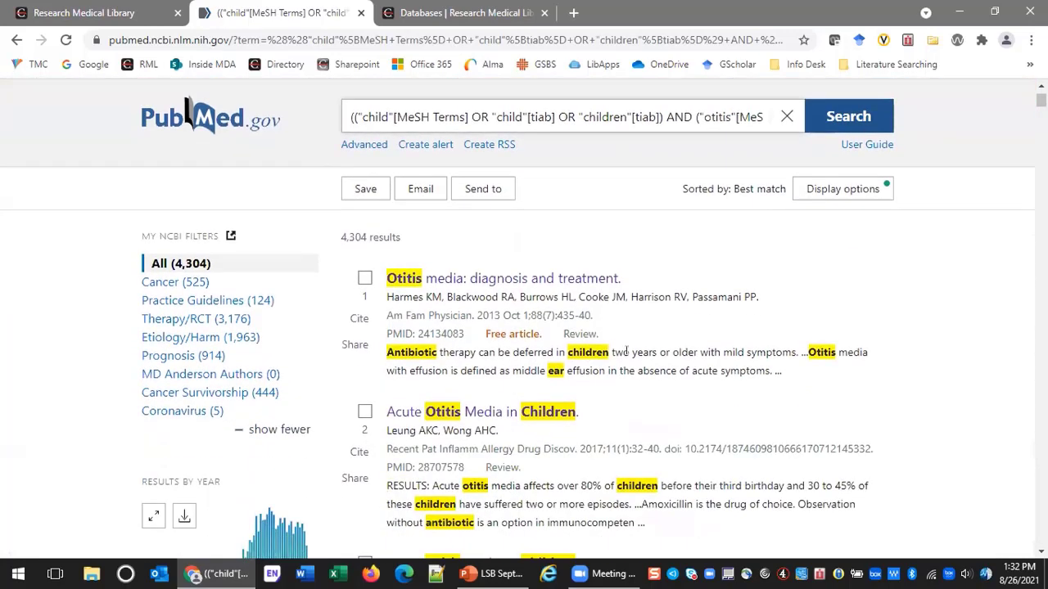
scroll(625, 352, down, 3)
scroll(637, 345, down, 3)
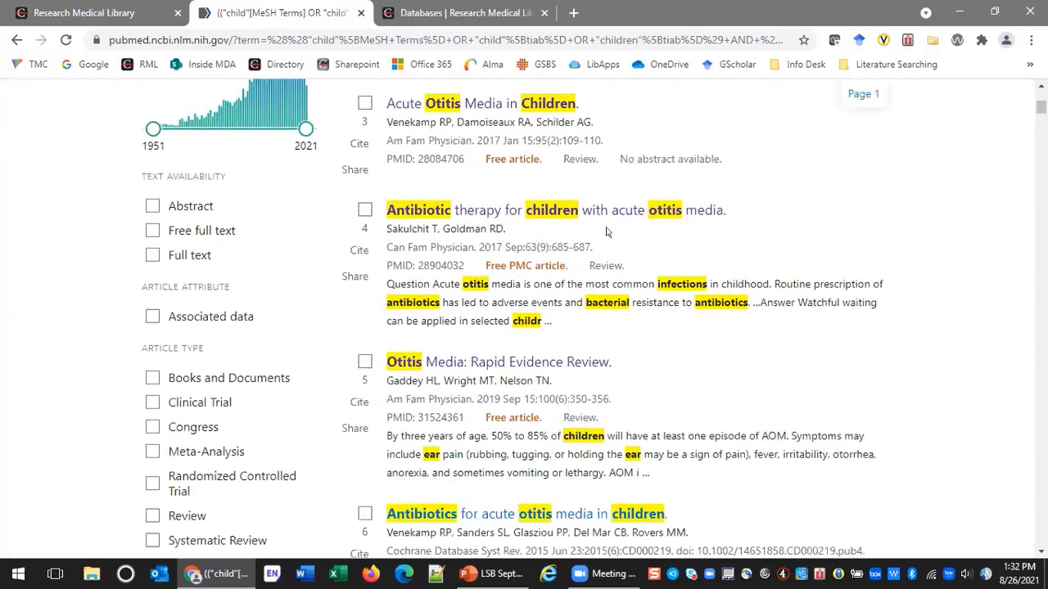
scroll(669, 263, down, 1)
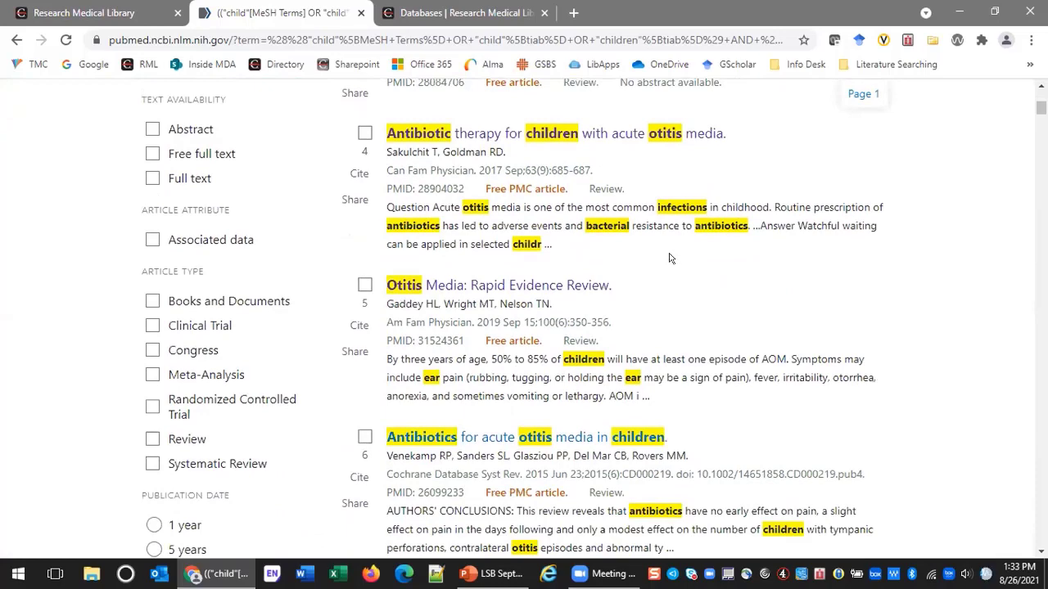
scroll(669, 258, up, 4)
scroll(653, 244, down, 3)
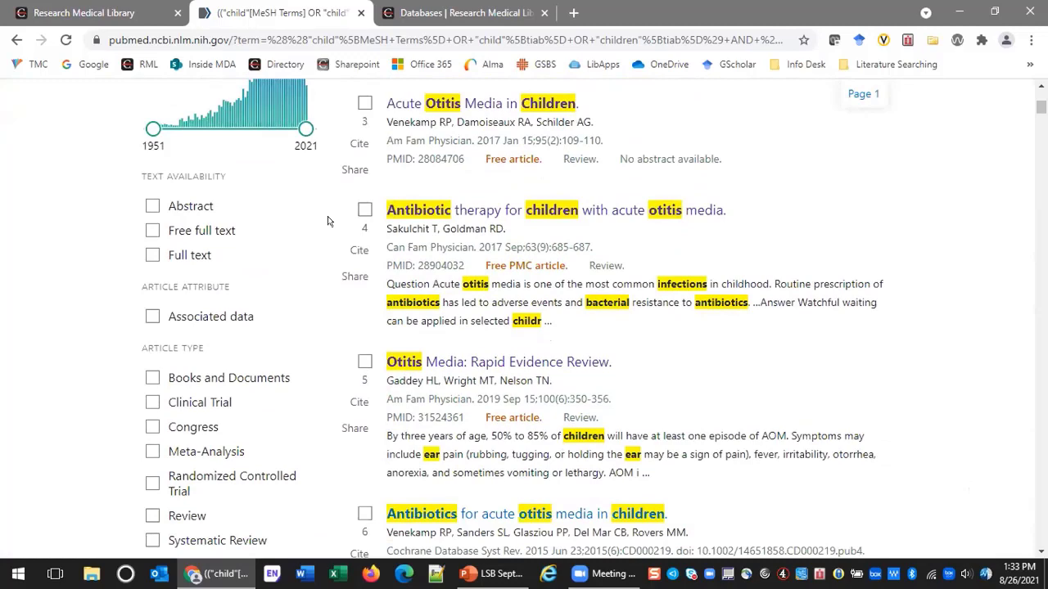
scroll(327, 223, up, 5)
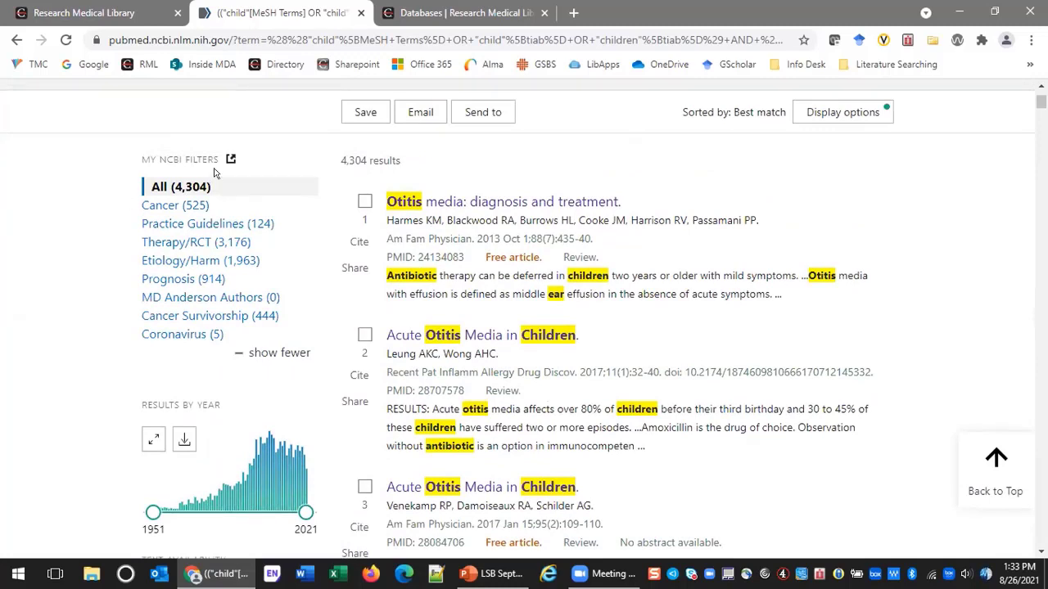
scroll(214, 172, down, 1)
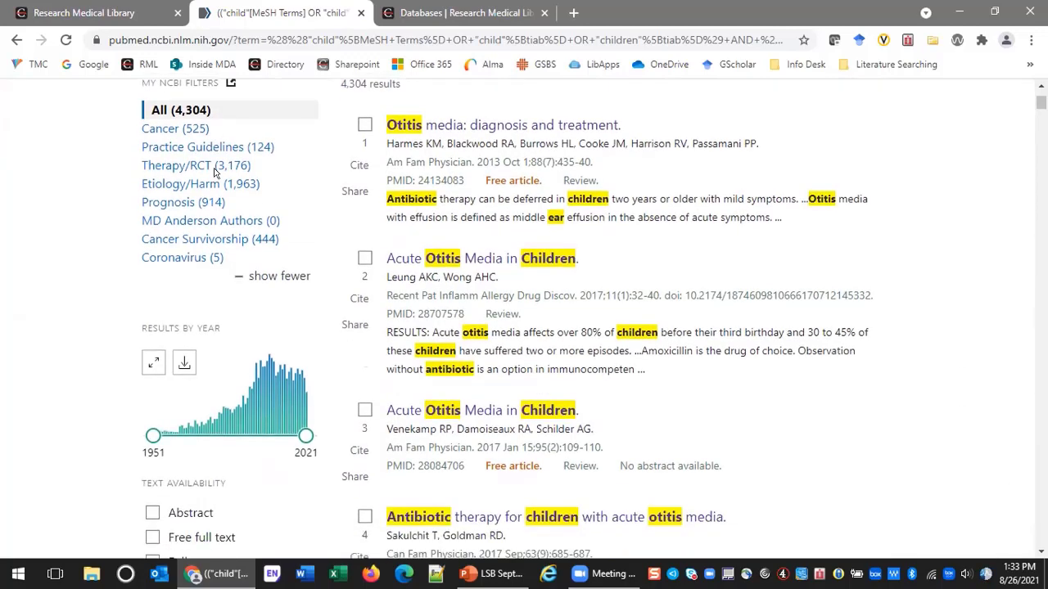
scroll(214, 172, down, 1)
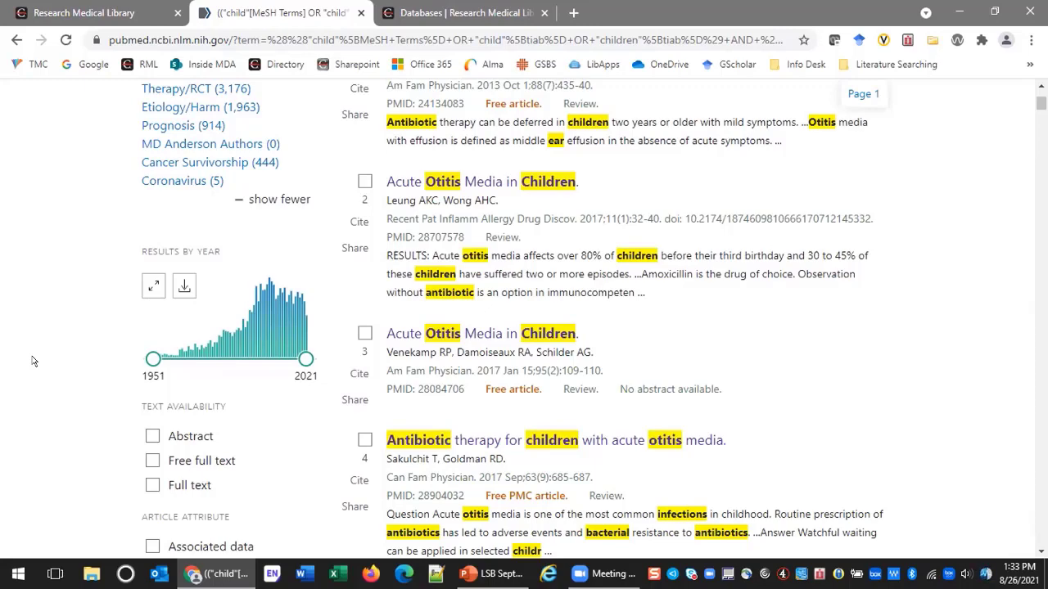
scroll(32, 361, down, 1)
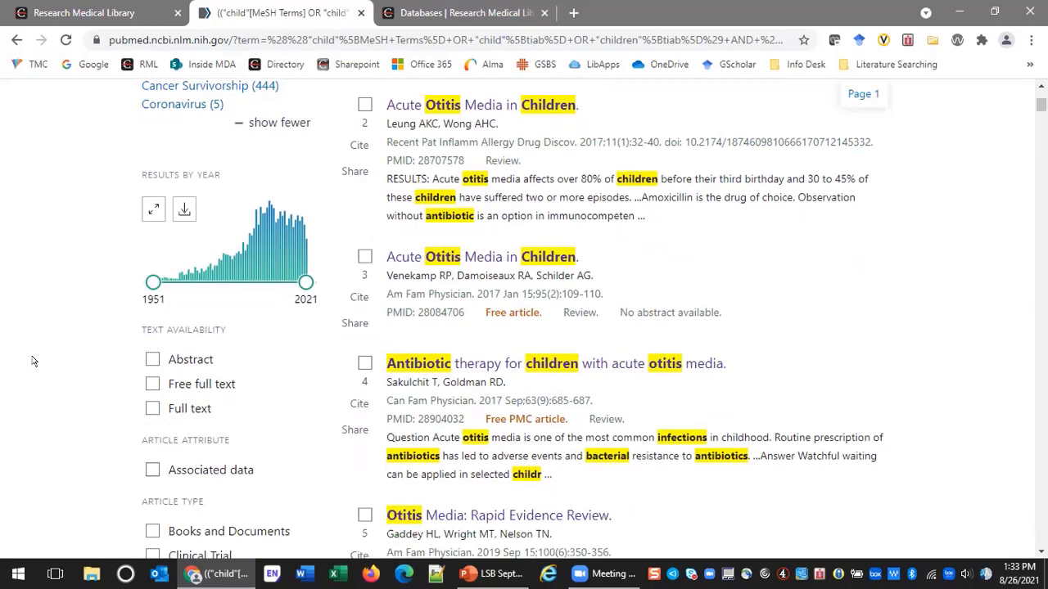
scroll(32, 361, down, 2)
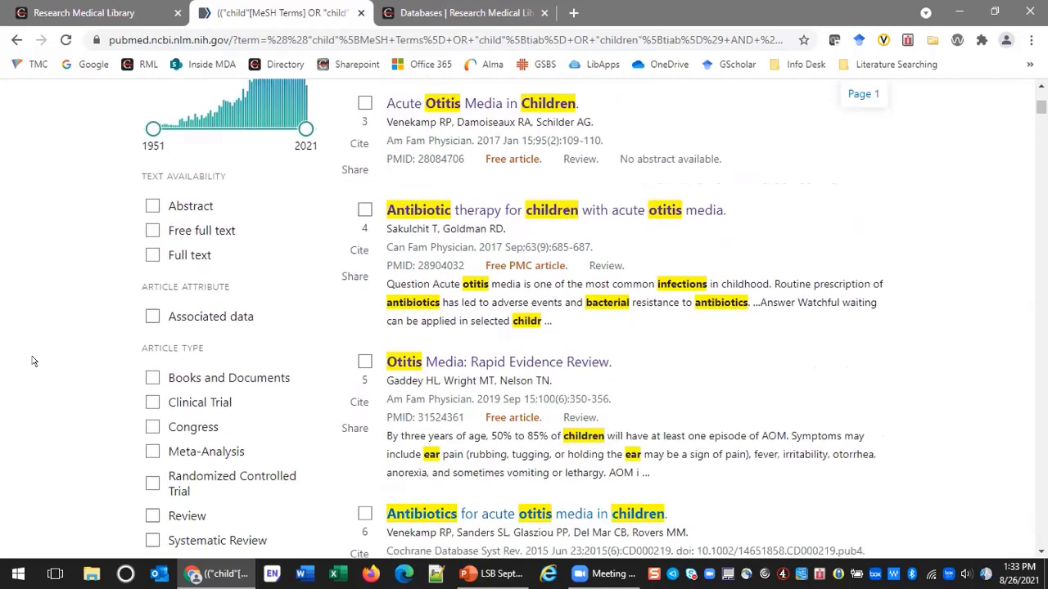
scroll(33, 361, down, 4)
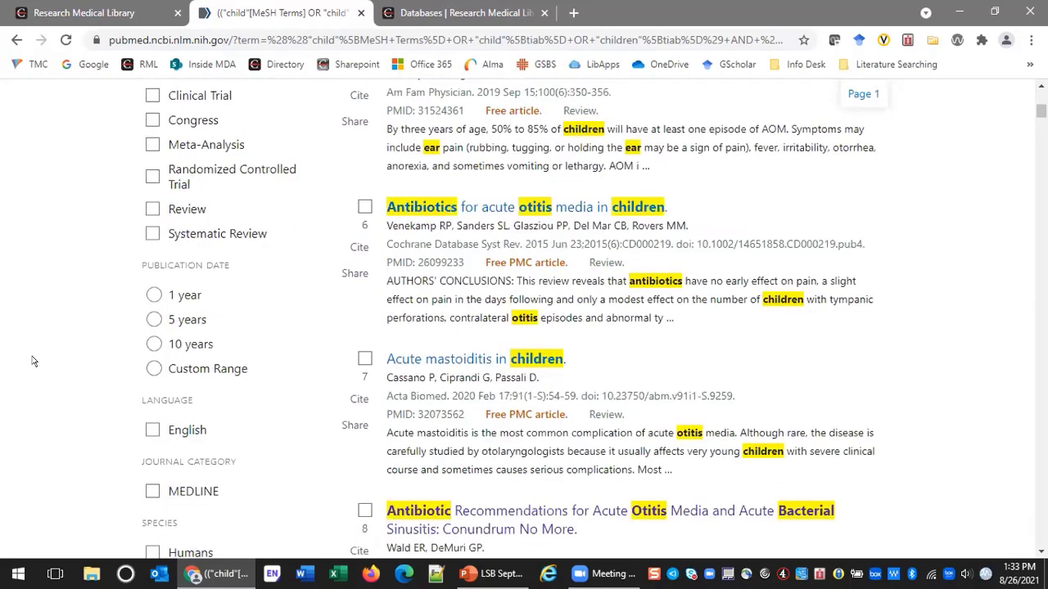
Apply the 5 years Publication Date filter, narrowing the combined search to 561 results.
click(145, 317)
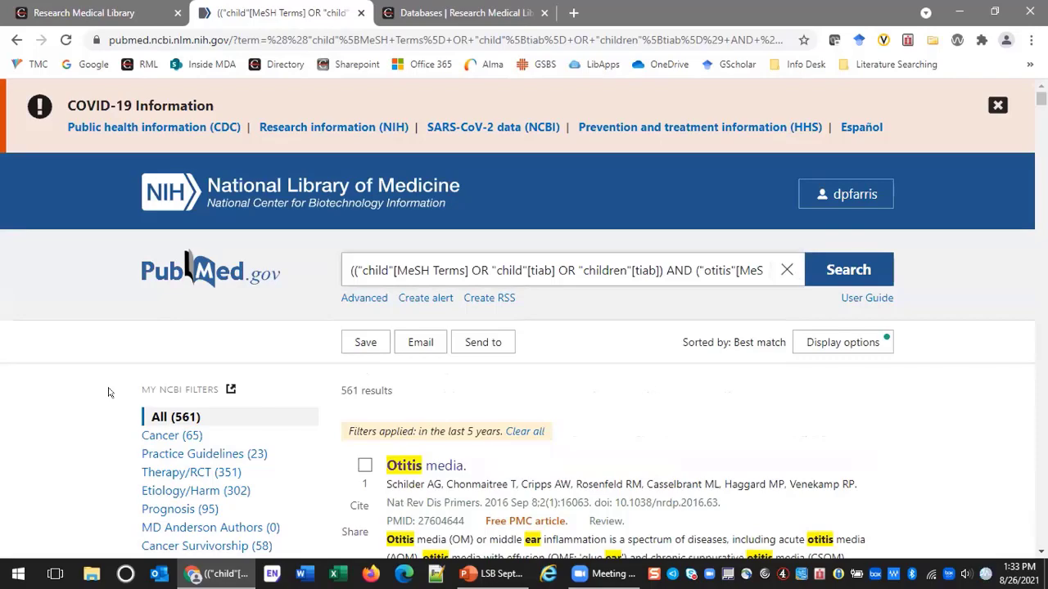
scroll(108, 392, down, 3)
Tick the English language filter, narrowing the last-5-years results to 537 articles.
scroll(108, 392, down, 5)
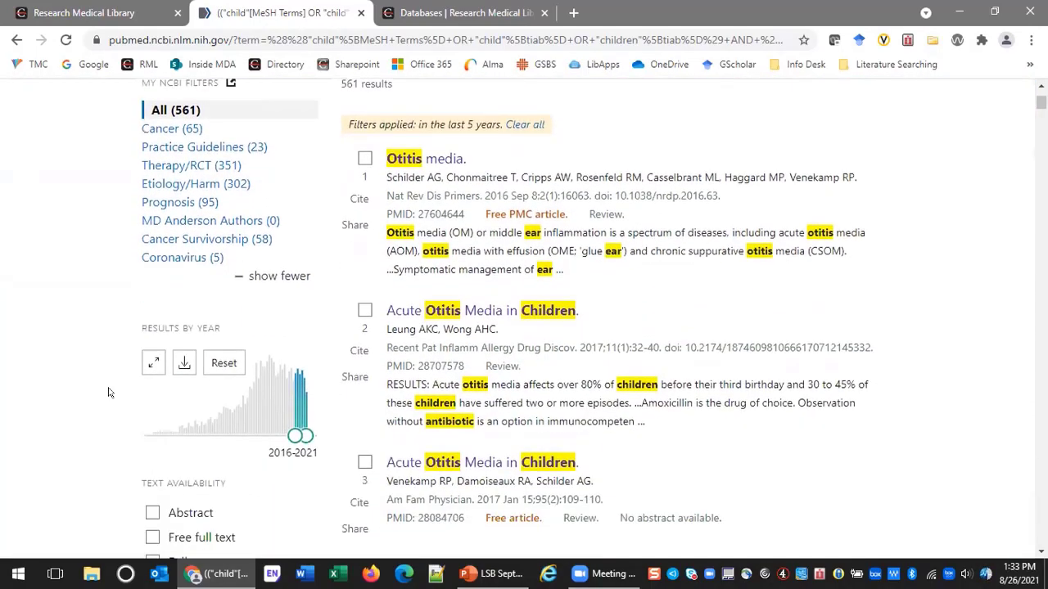
scroll(108, 392, down, 4)
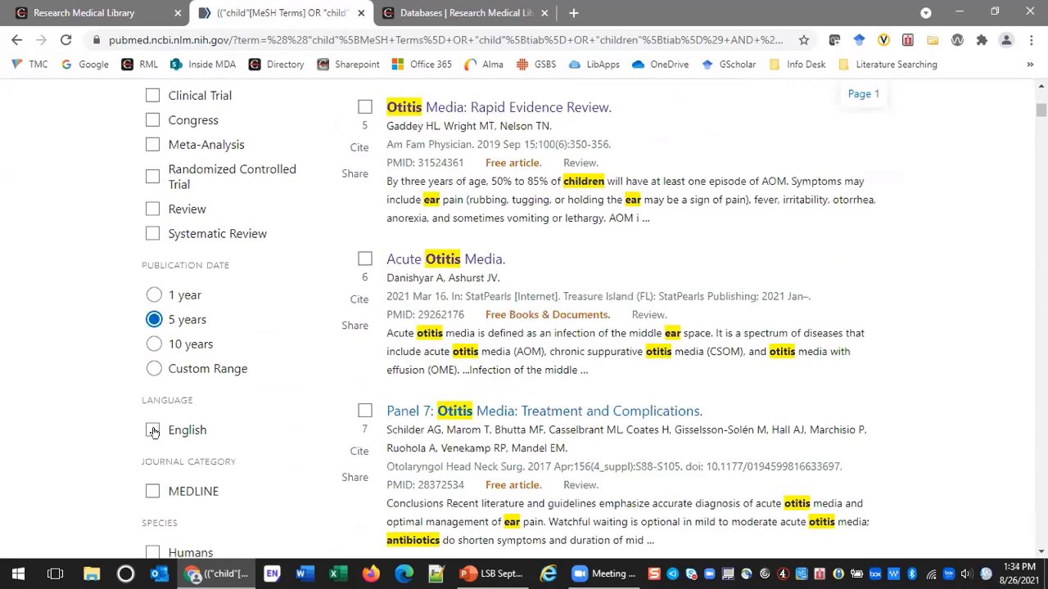
click(153, 430)
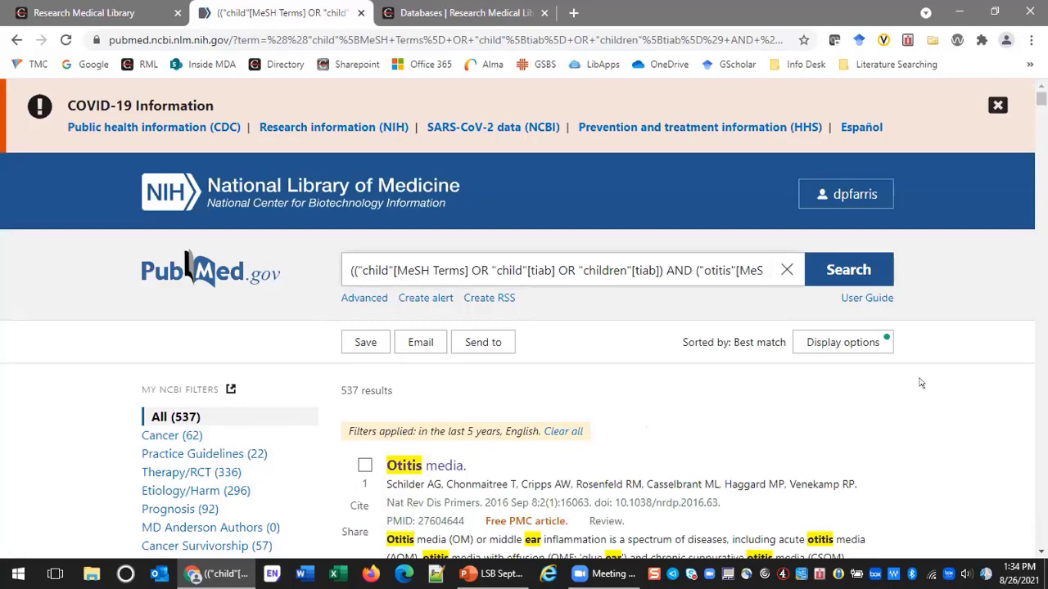
scroll(896, 381, down, 2)
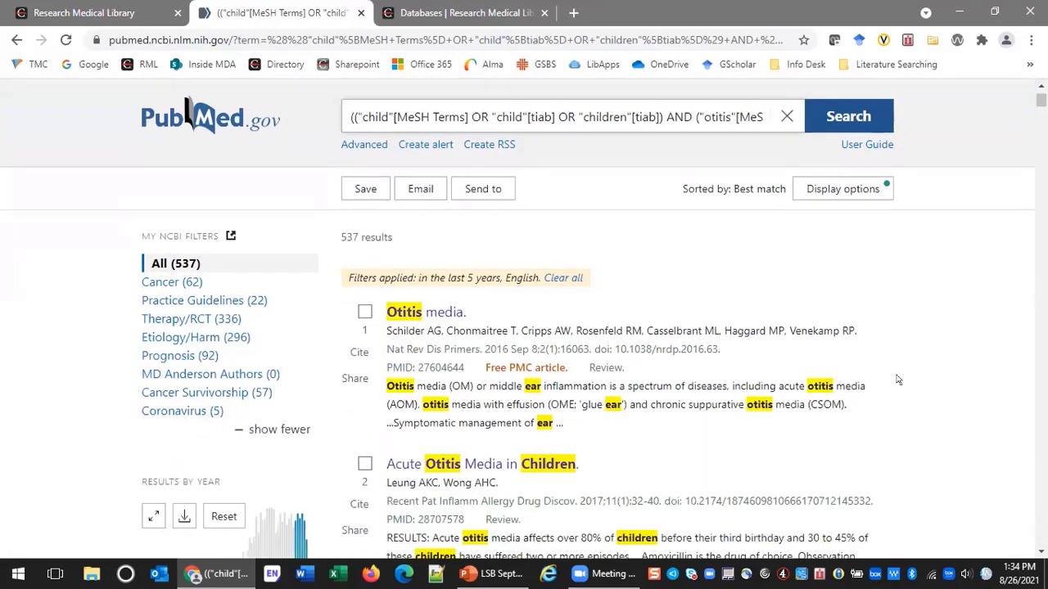
scroll(949, 319, down, 2)
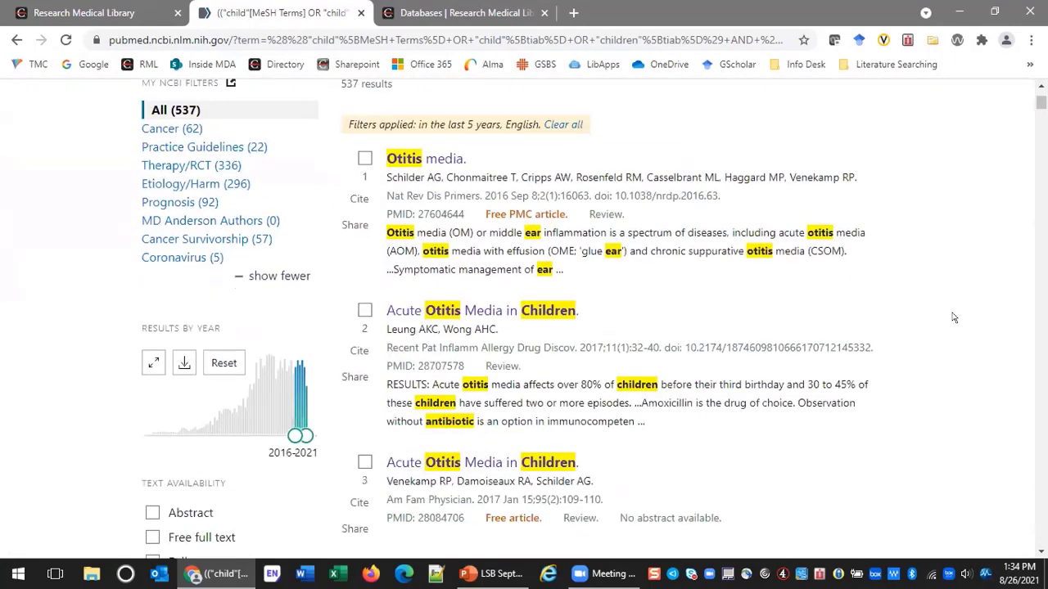
scroll(943, 301, down, 2)
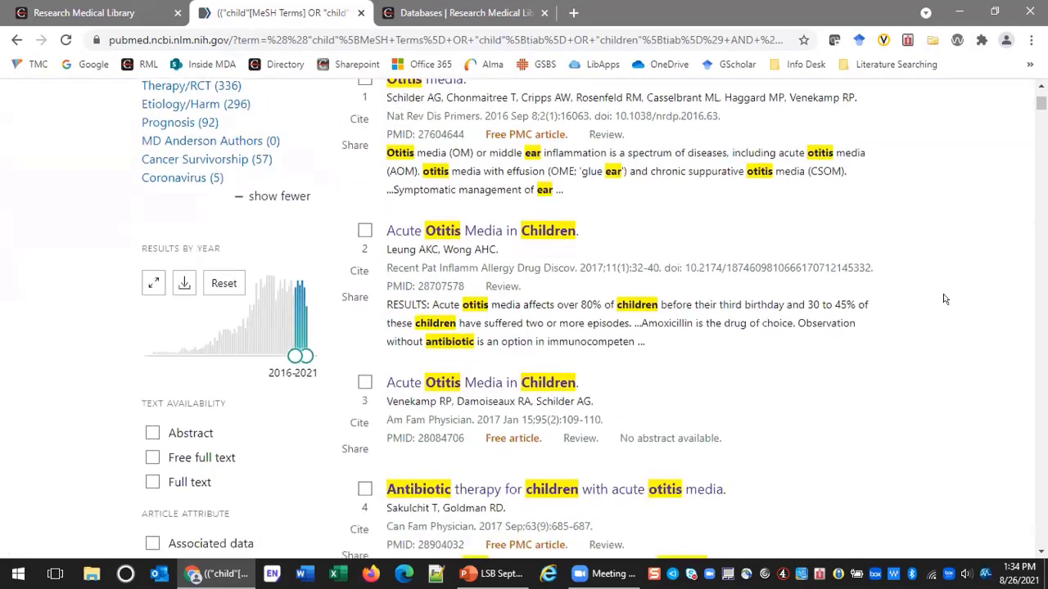
scroll(943, 298, down, 1)
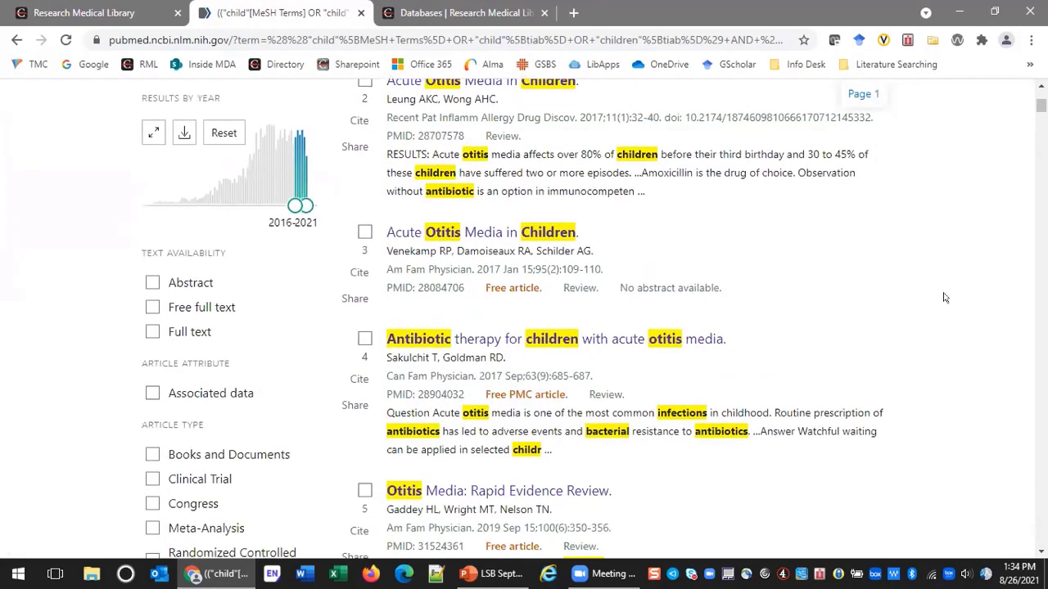
scroll(943, 298, down, 2)
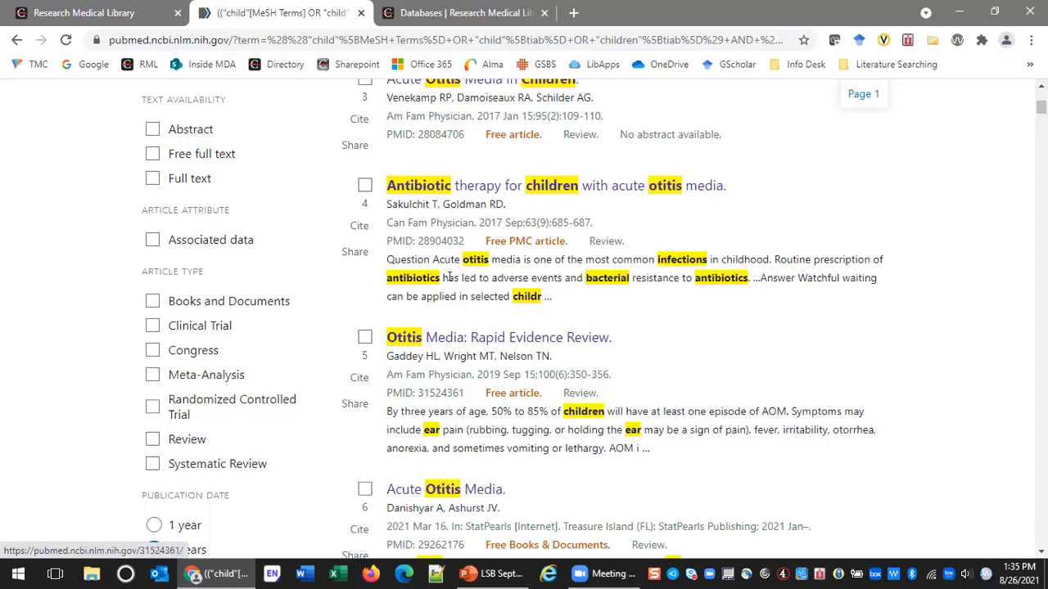
Open the 'Antibiotic therapy for children with acute otitis media' article, then the User Guide in a new tab.
click(563, 186)
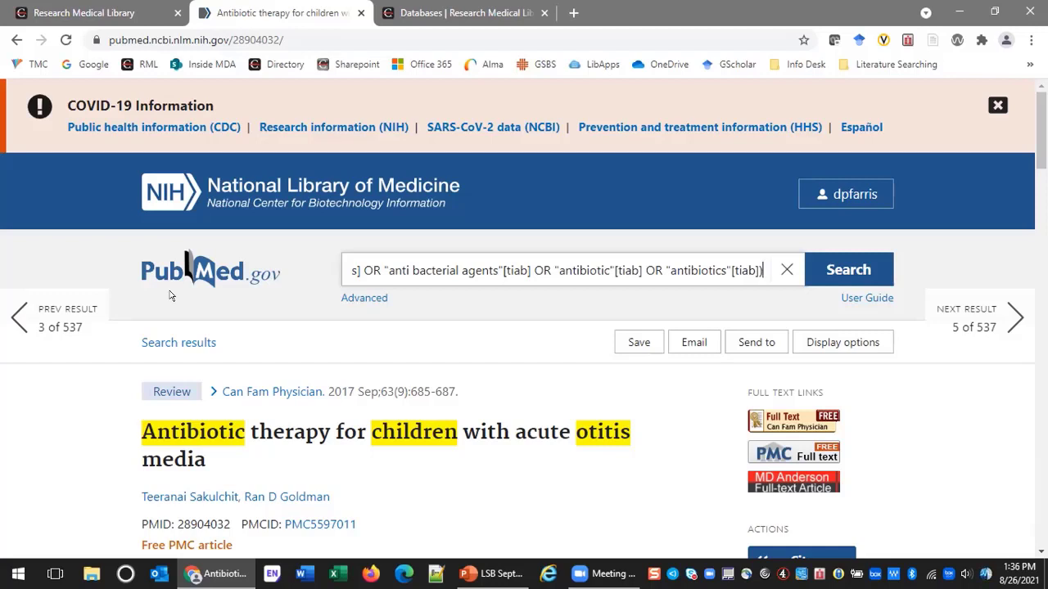
key(XF86AudioRaiseVolume)
key(XF86AudioRaiseVolume)
key(XF86AudioRaiseVolume)
click(878, 299)
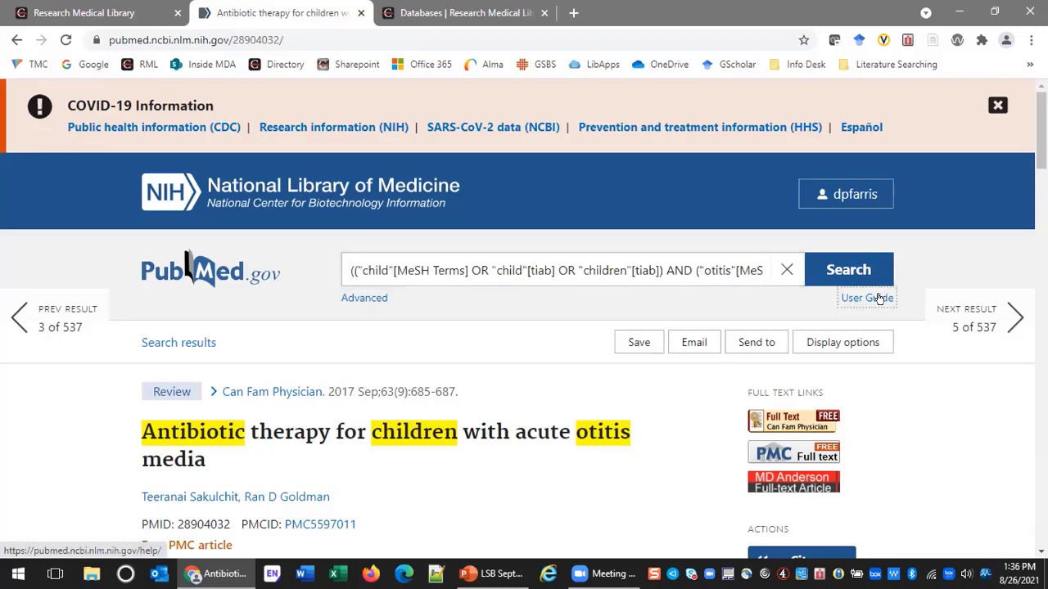
right_click(878, 299)
click(884, 312)
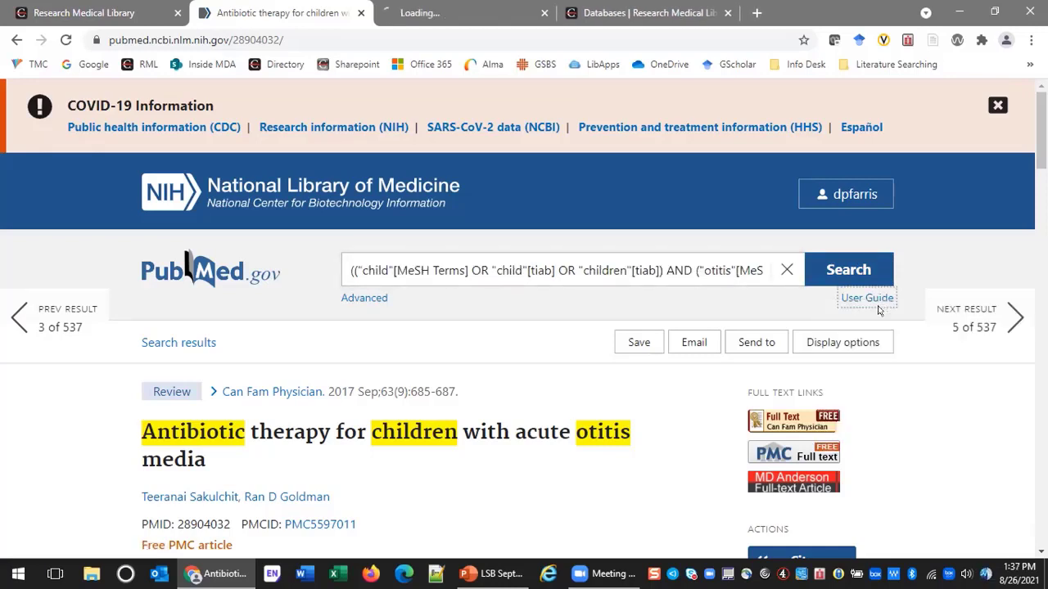
In the Help tab, search for 'field tag' and jump to Search Field descriptions and tags.
click(414, 11)
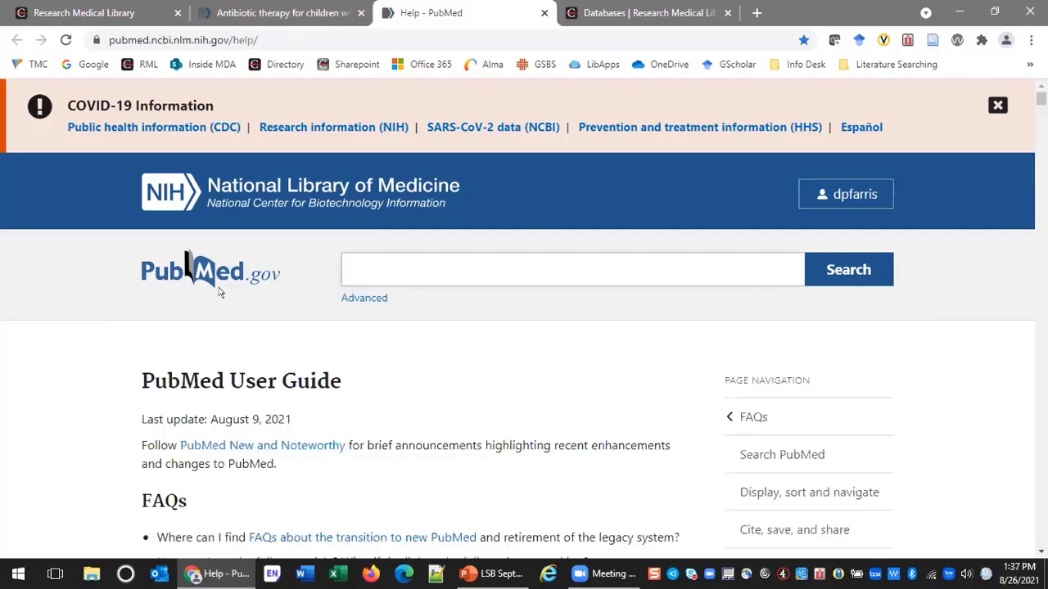
scroll(23, 369, down, 7)
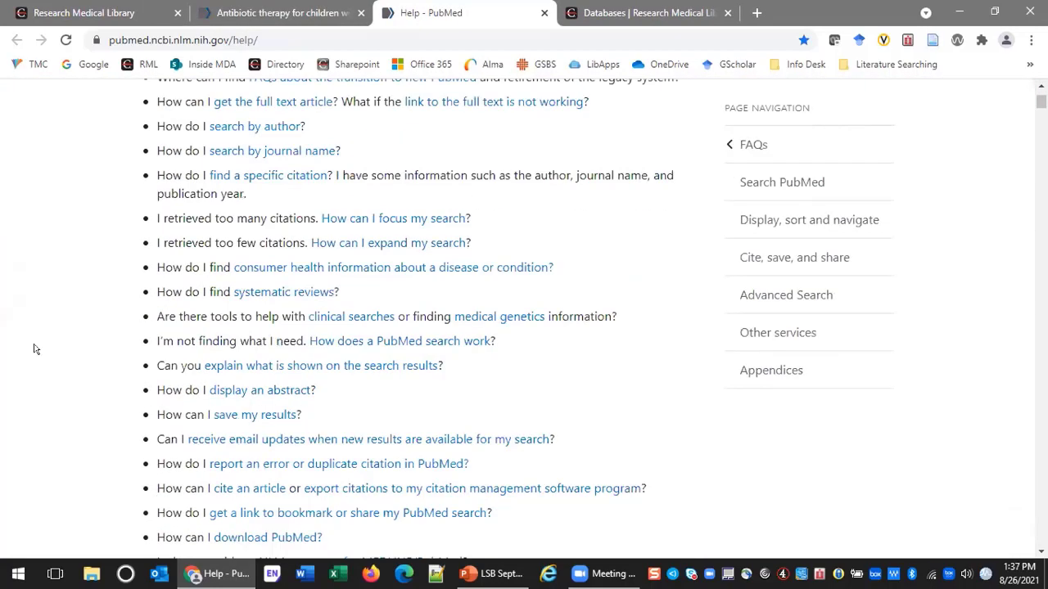
scroll(33, 350, down, 4)
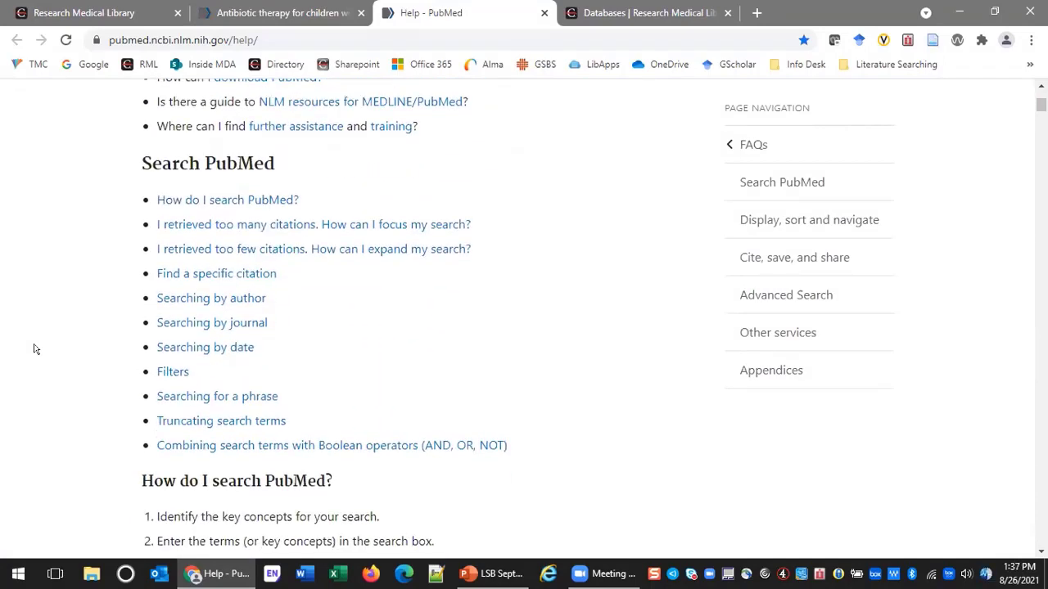
key(ctrl+f)
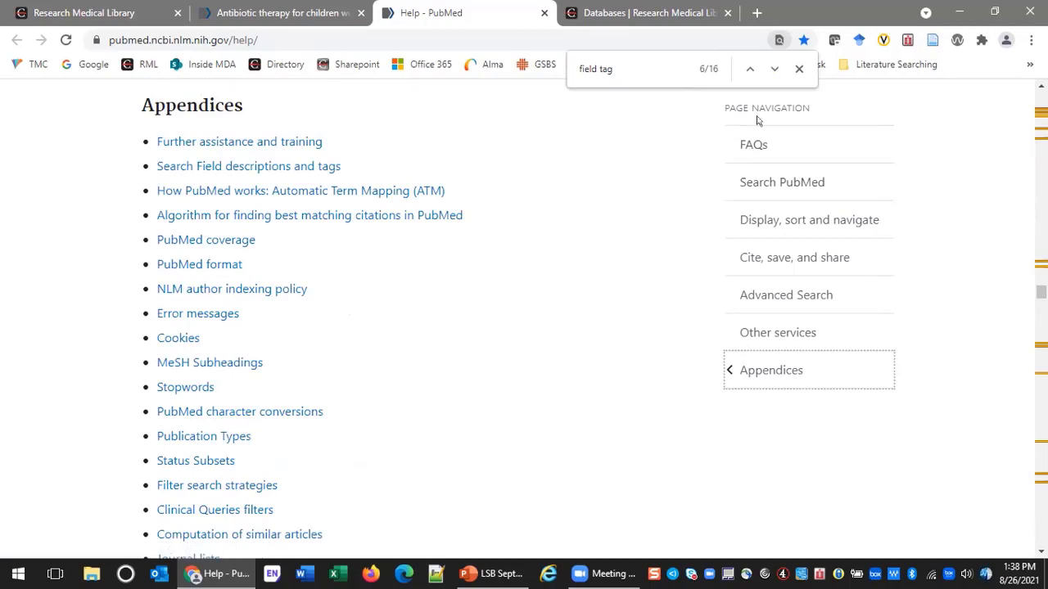
click(216, 166)
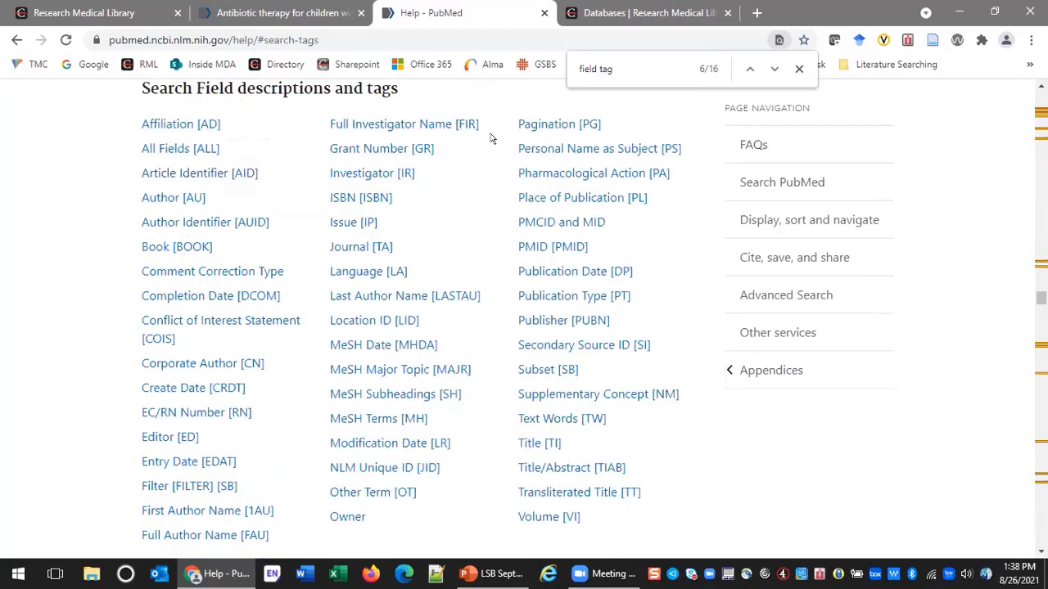
scroll(466, 189, down, 1)
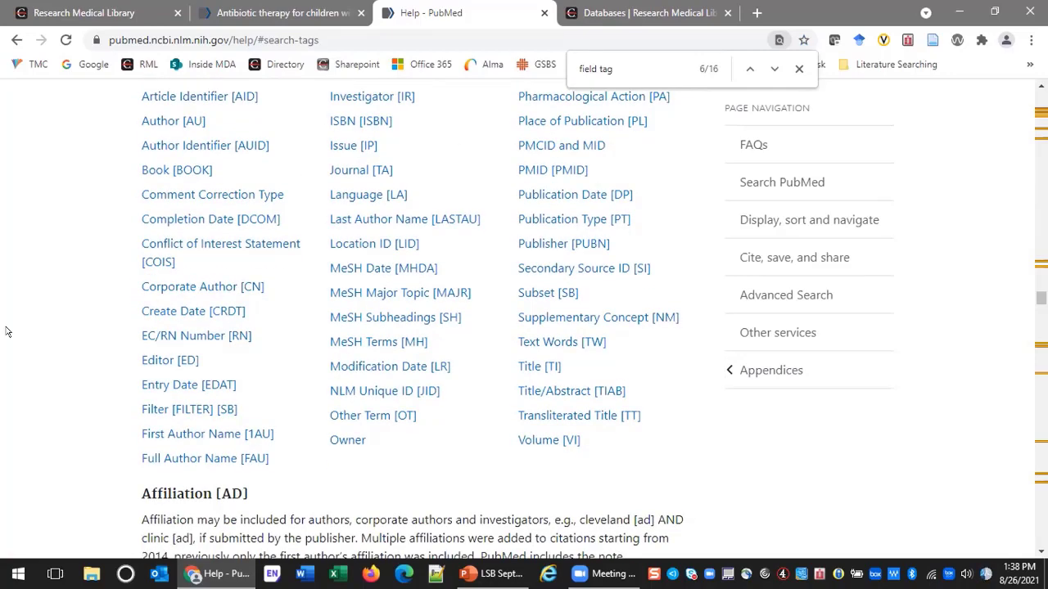
scroll(6, 331, up, 2)
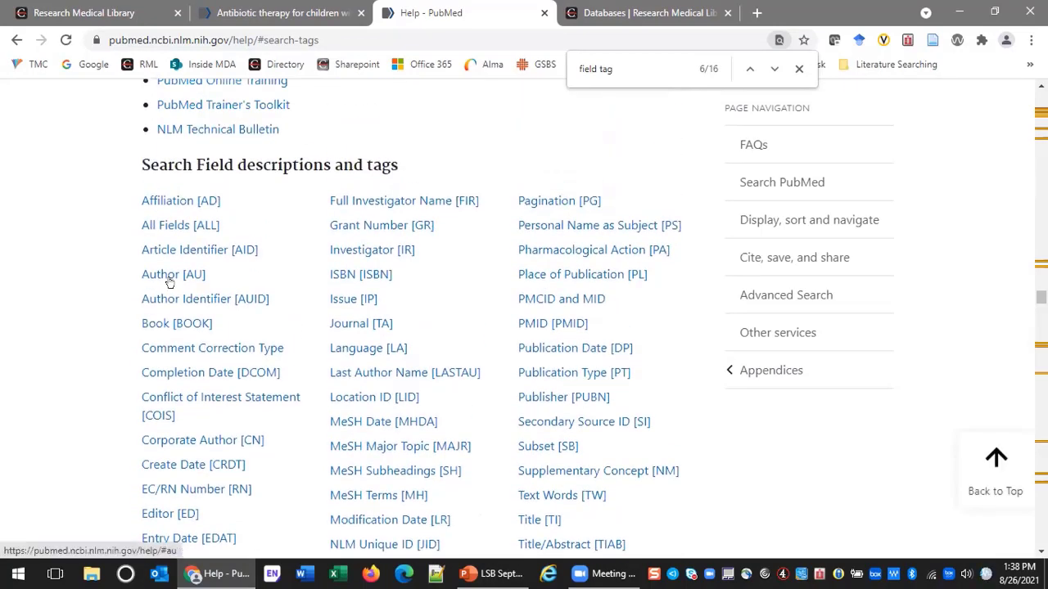
scroll(684, 262, down, 2)
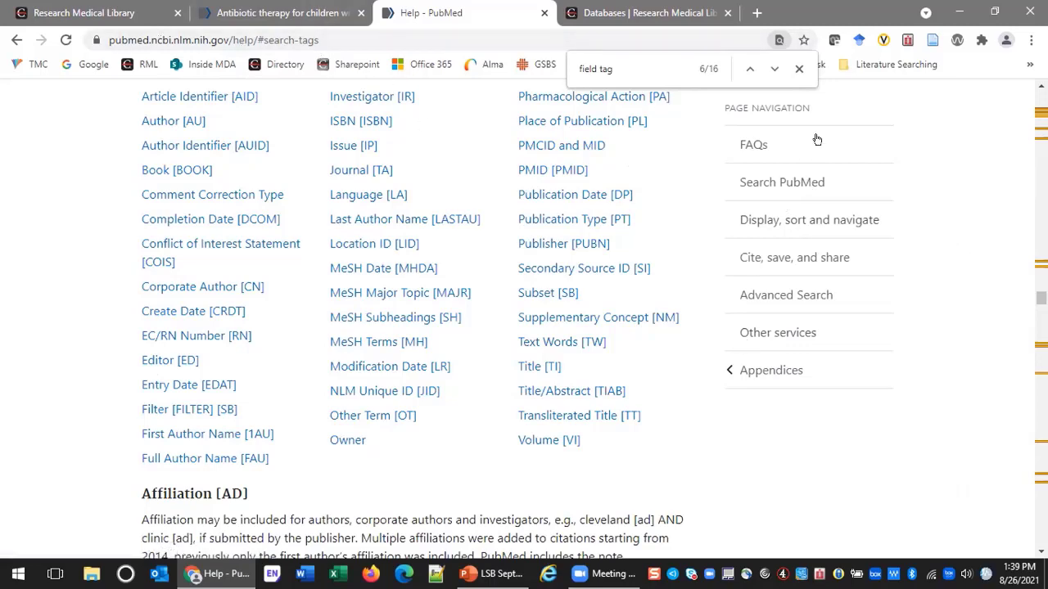
scroll(332, 271, up, 4)
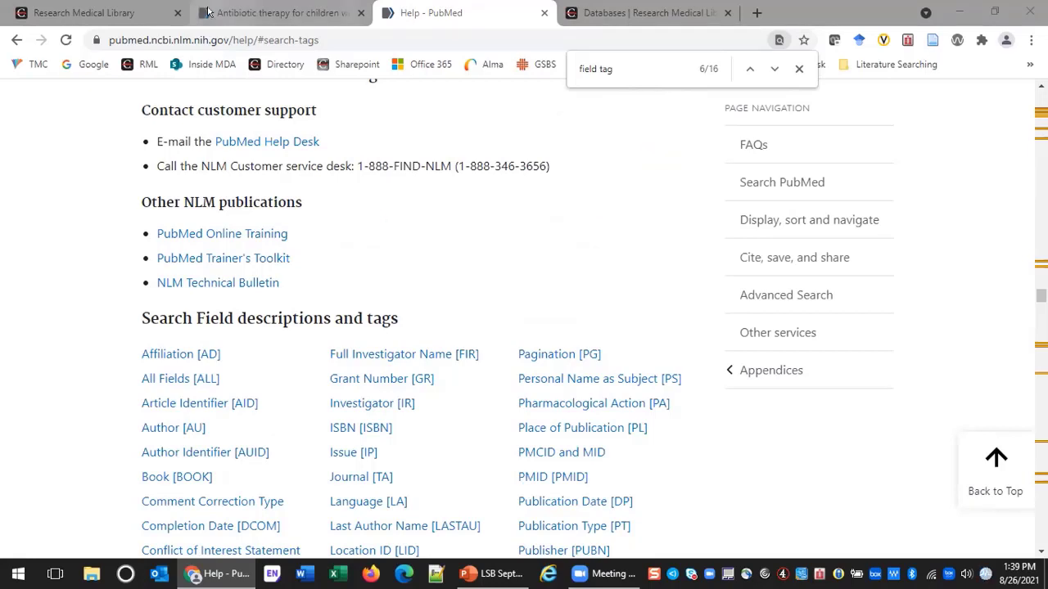
Close the Help tab and scroll the antibiotic therapy article past its Abstract to Similar articles.
click(544, 12)
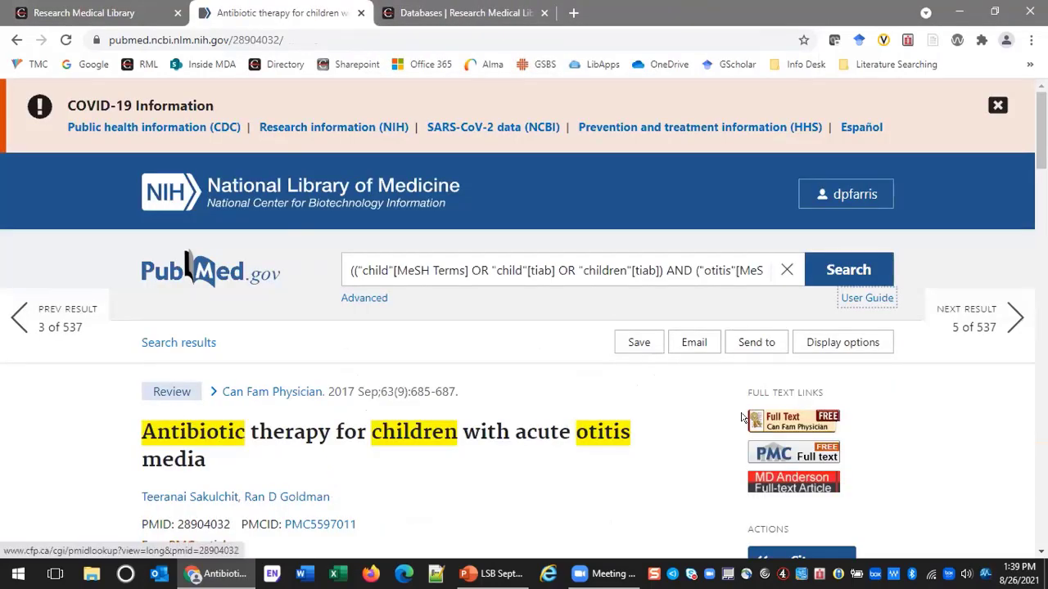
scroll(573, 396, down, 3)
scroll(412, 244, down, 2)
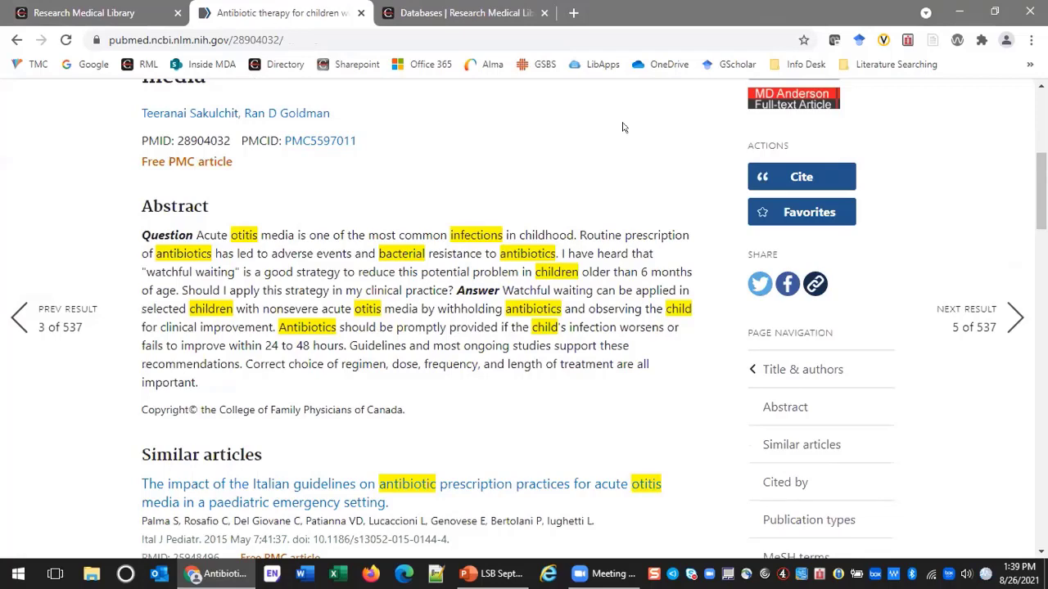
scroll(675, 133, down, 3)
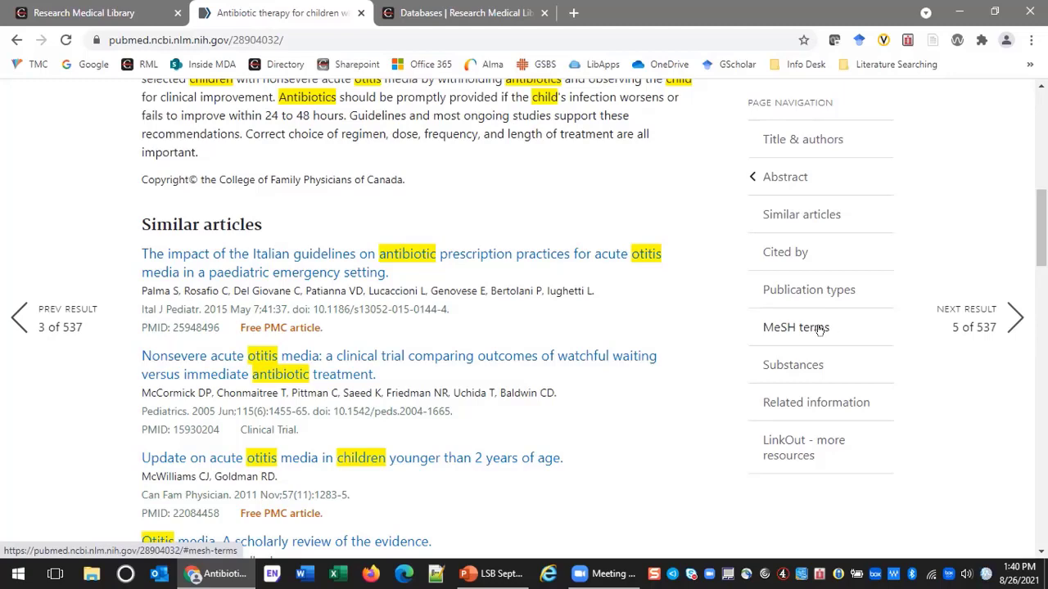
Jump to the article's MeSH terms and bring up the Child, Preschool actions menu.
click(818, 330)
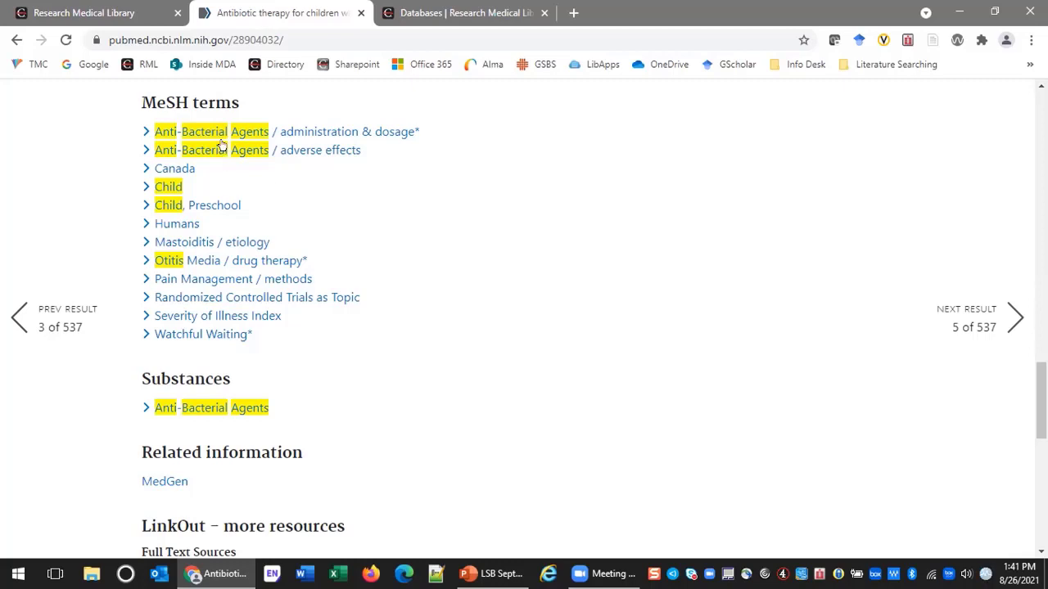
click(179, 208)
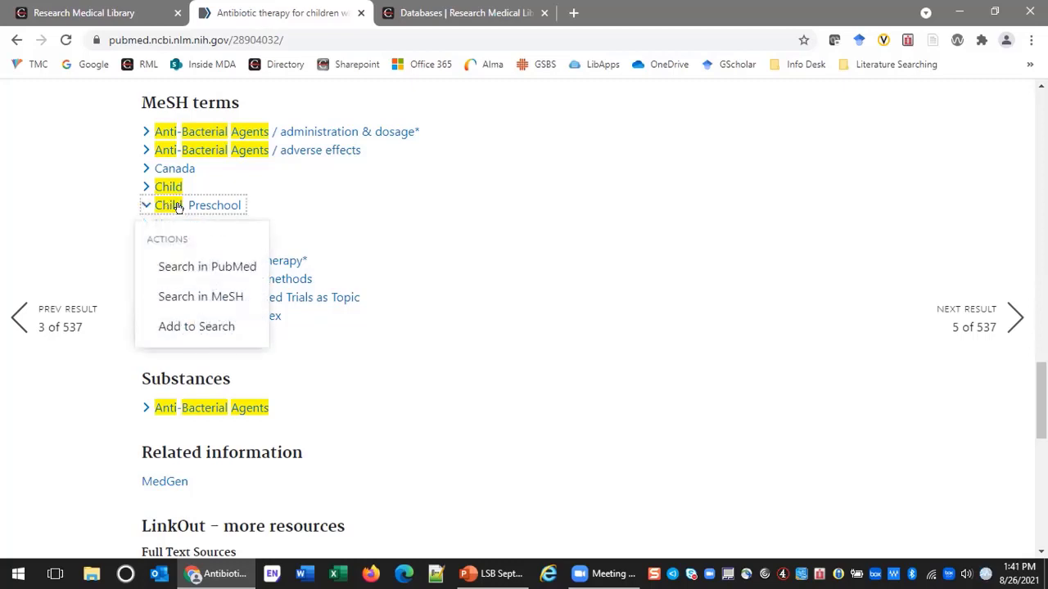
right_click(219, 297)
Open the Child, Preschool MeSH record in a new tab and select its heading and definition.
click(293, 309)
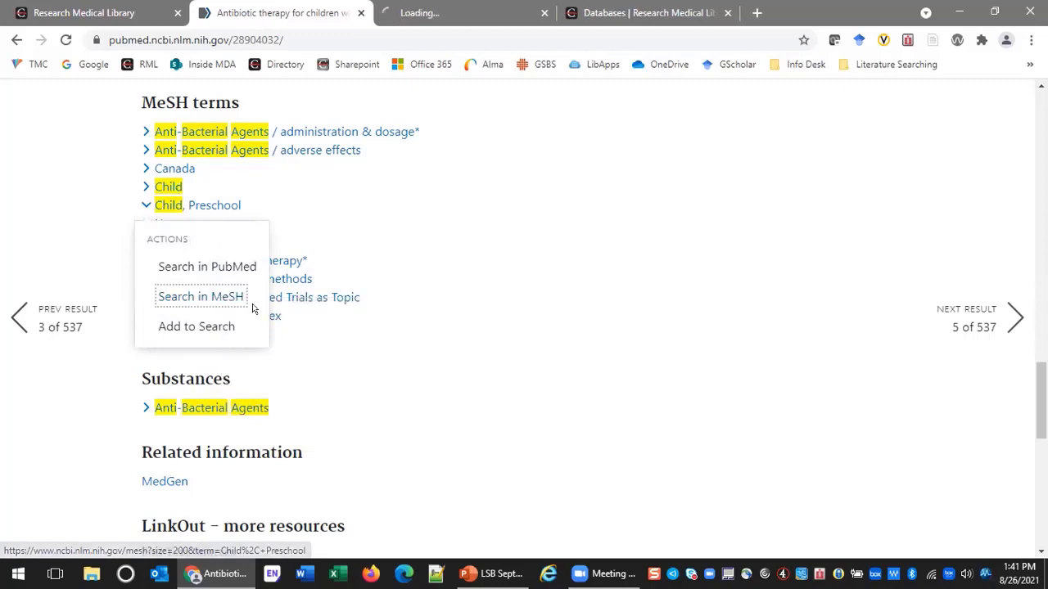
click(465, 10)
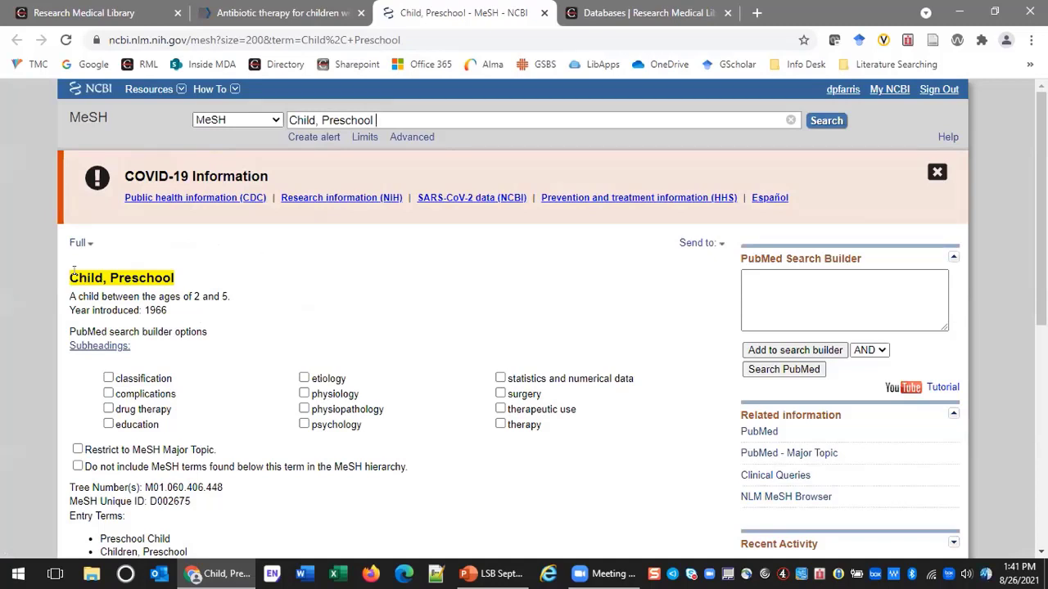
drag(70, 271, 174, 270)
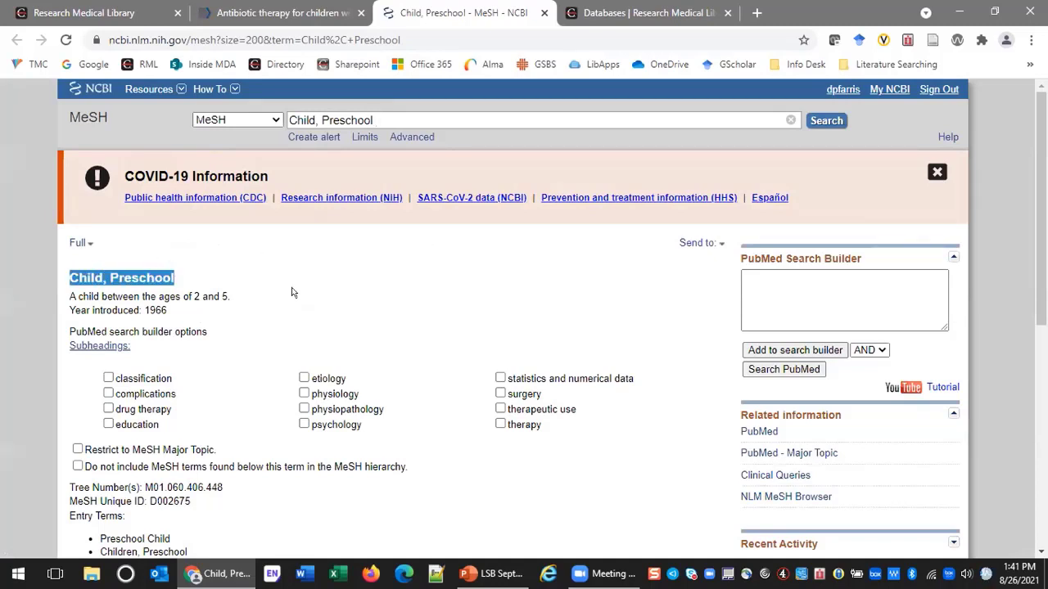
drag(69, 297, 233, 298)
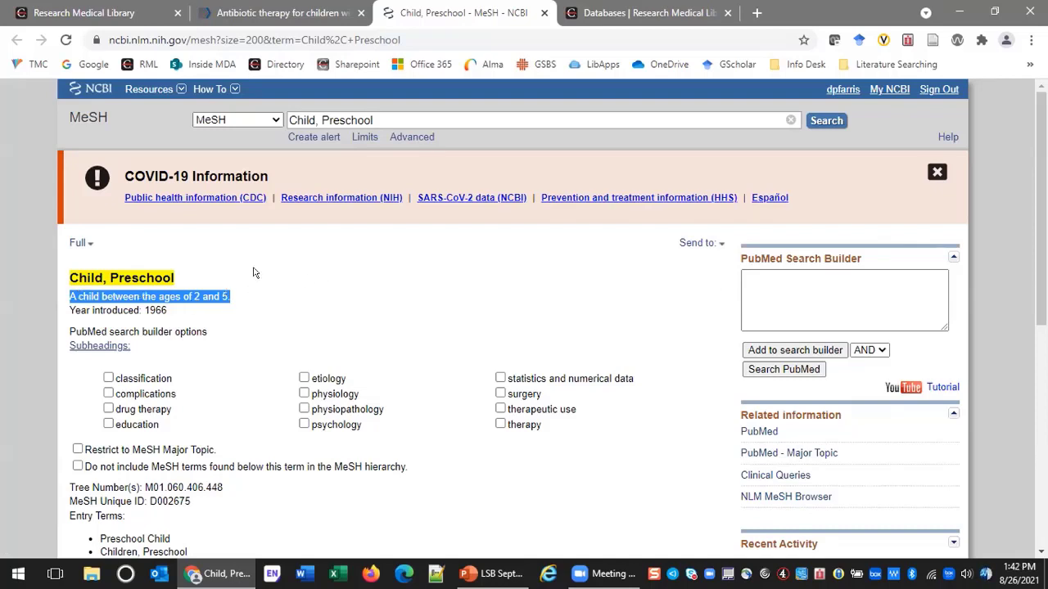
Dismiss the Child, Preschool actions on the article, then scroll the MeSH record down to its hierarchy.
click(270, 12)
click(128, 226)
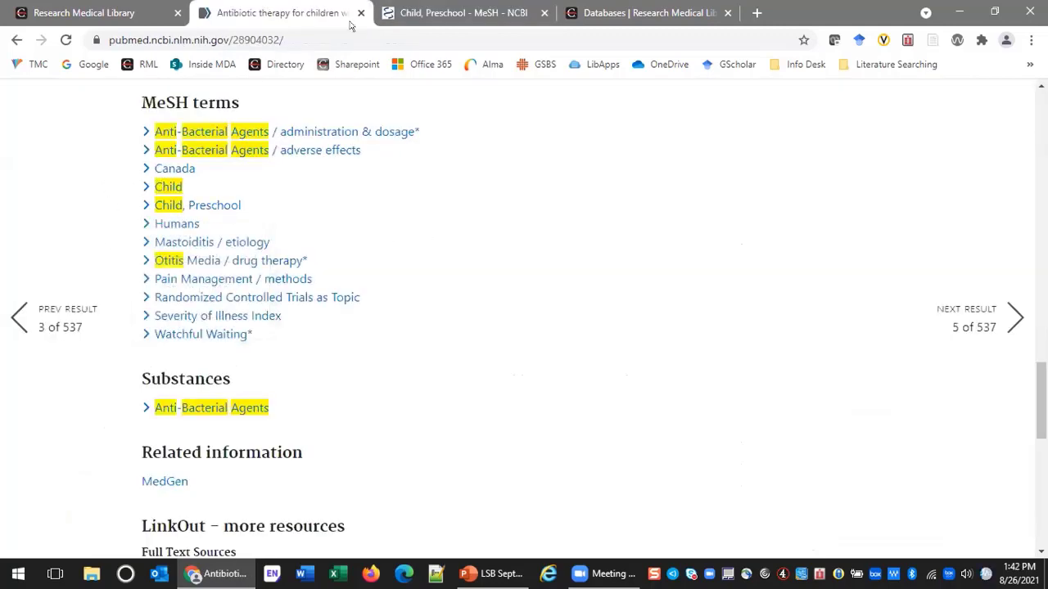
click(428, 12)
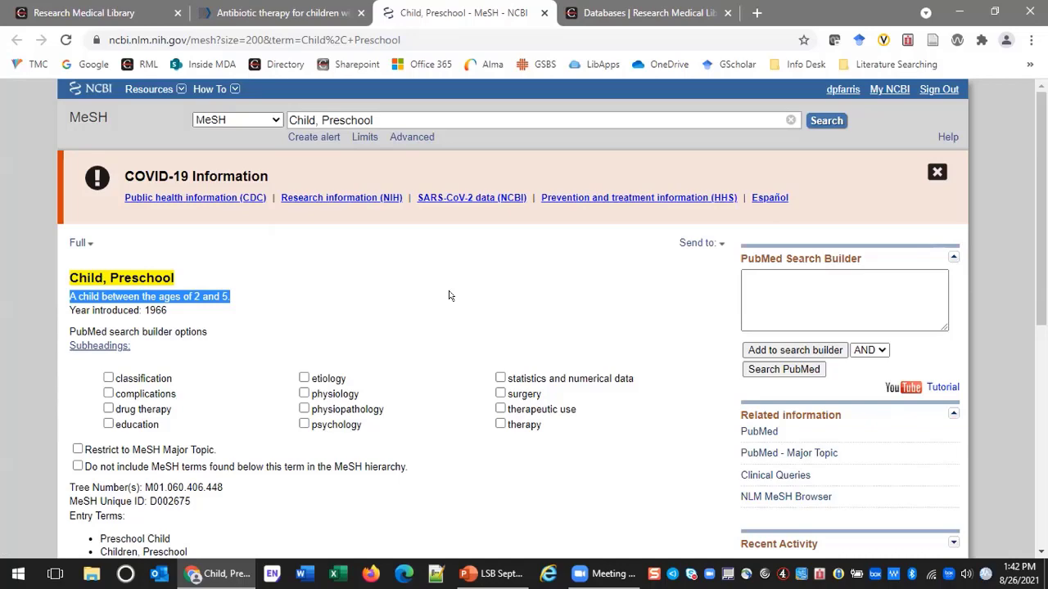
scroll(449, 296, down, 2)
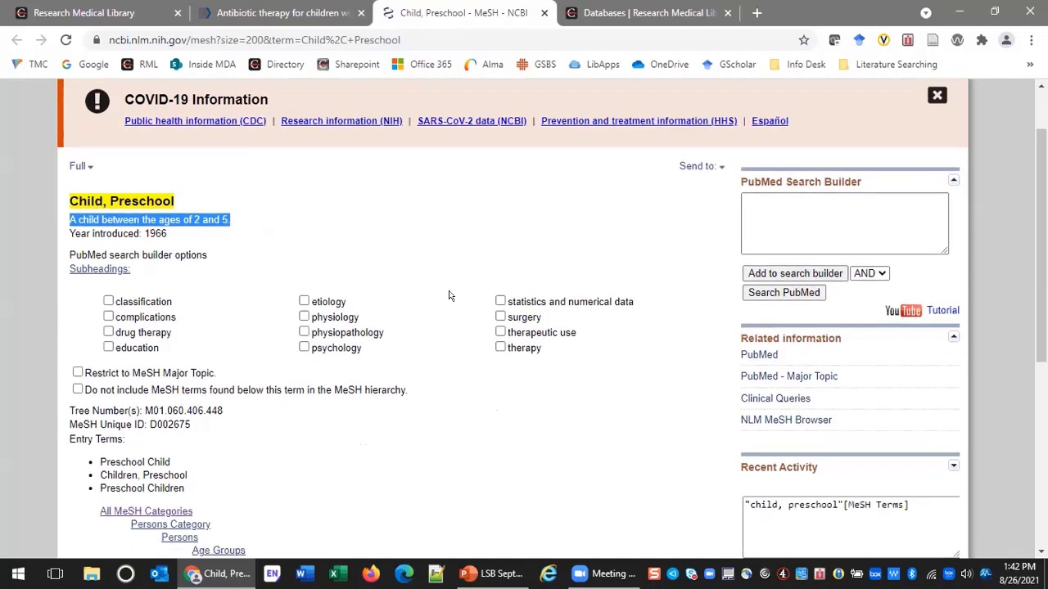
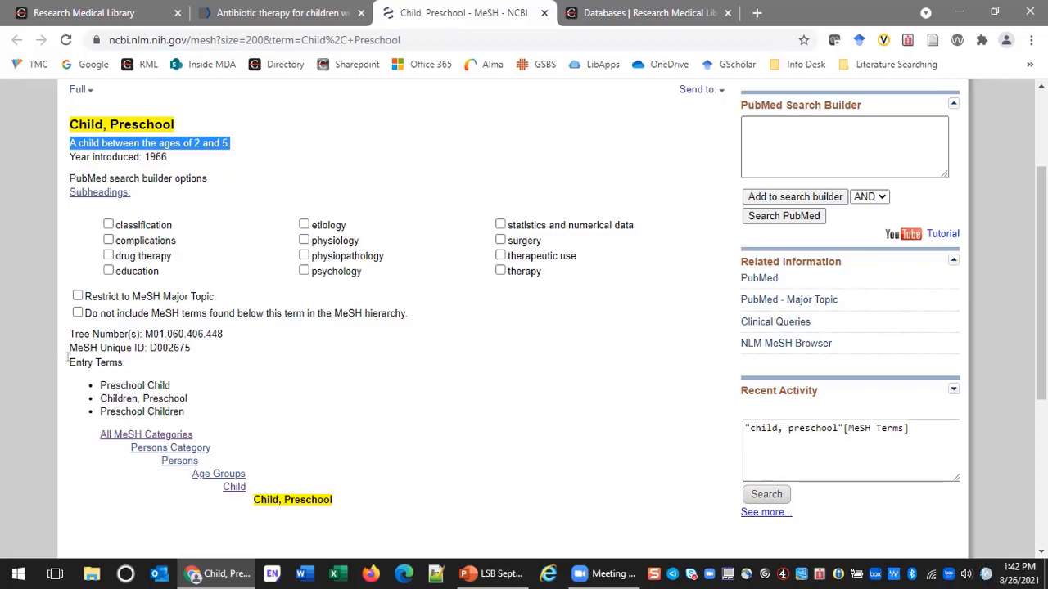
Highlight the Entry Terms heading of the Child, Preschool record, then clear the highlight.
drag(69, 362, 125, 369)
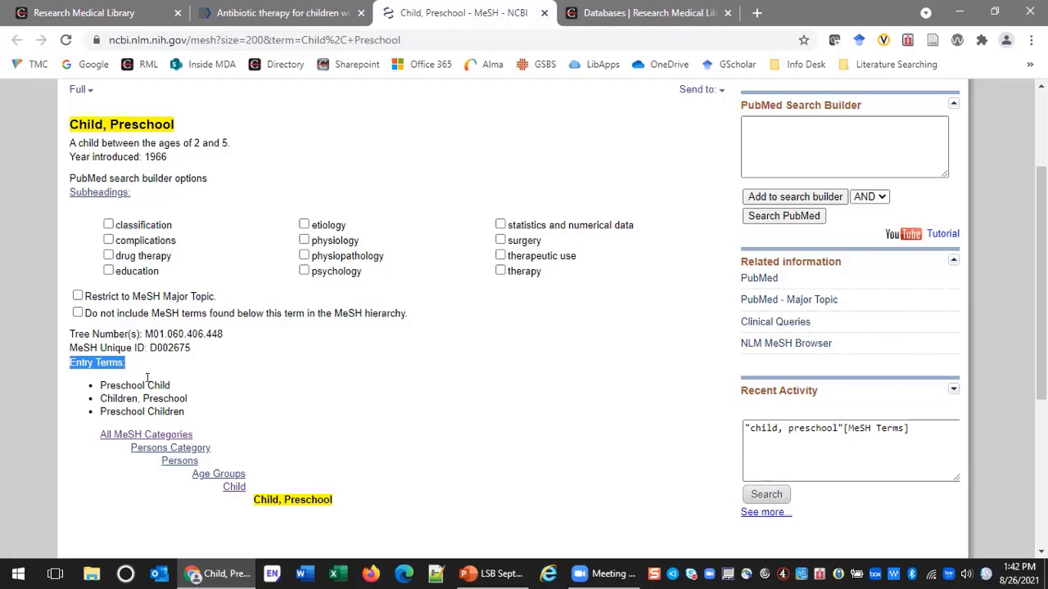
click(37, 393)
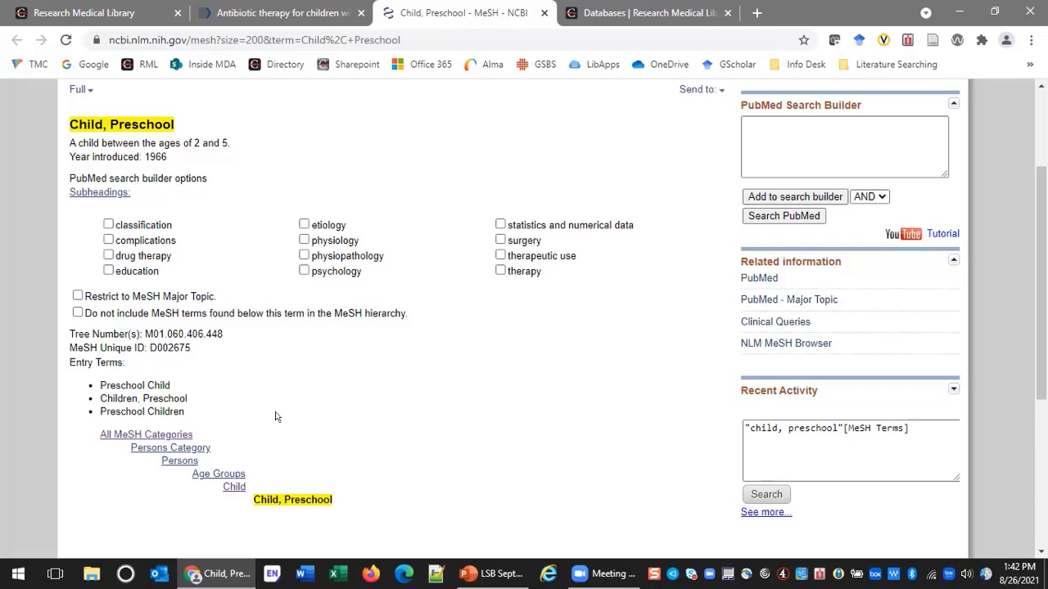
scroll(276, 415, down, 1)
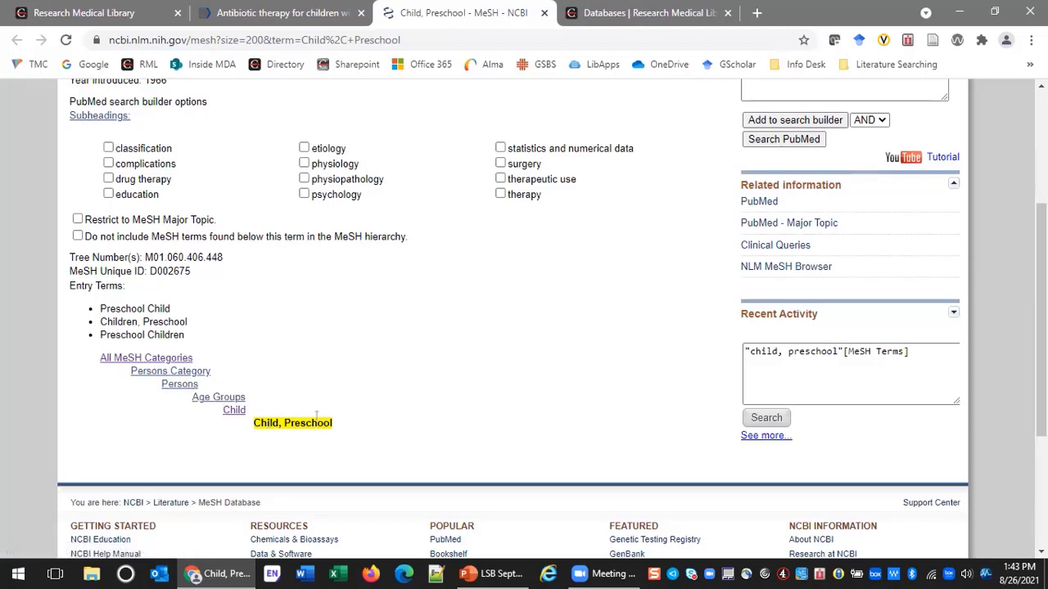
Open the broader Child MeSH record, review it, then return to the antibiotic therapy article.
click(233, 410)
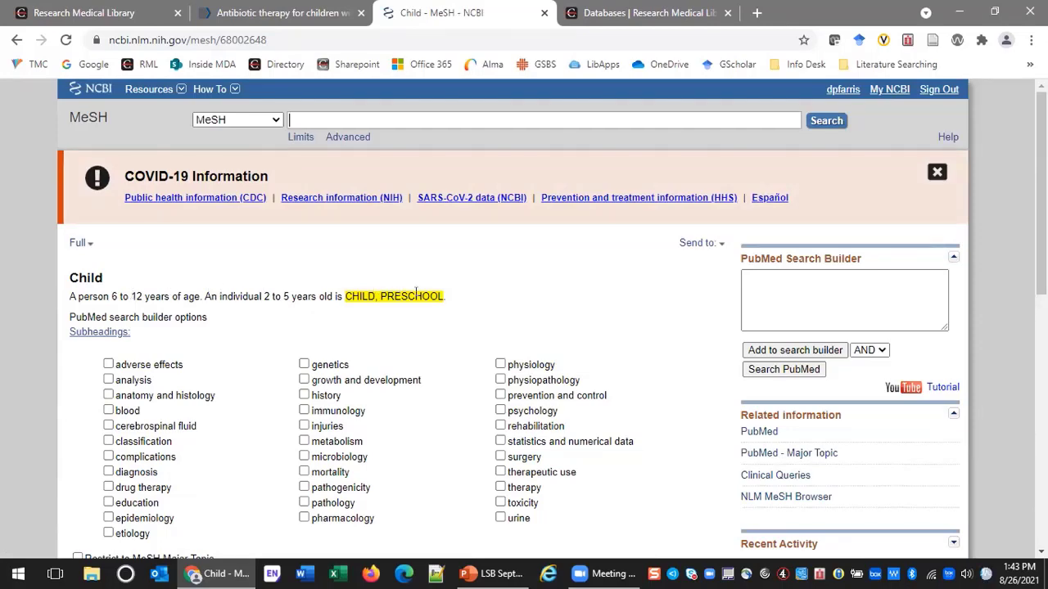
scroll(329, 284, down, 1)
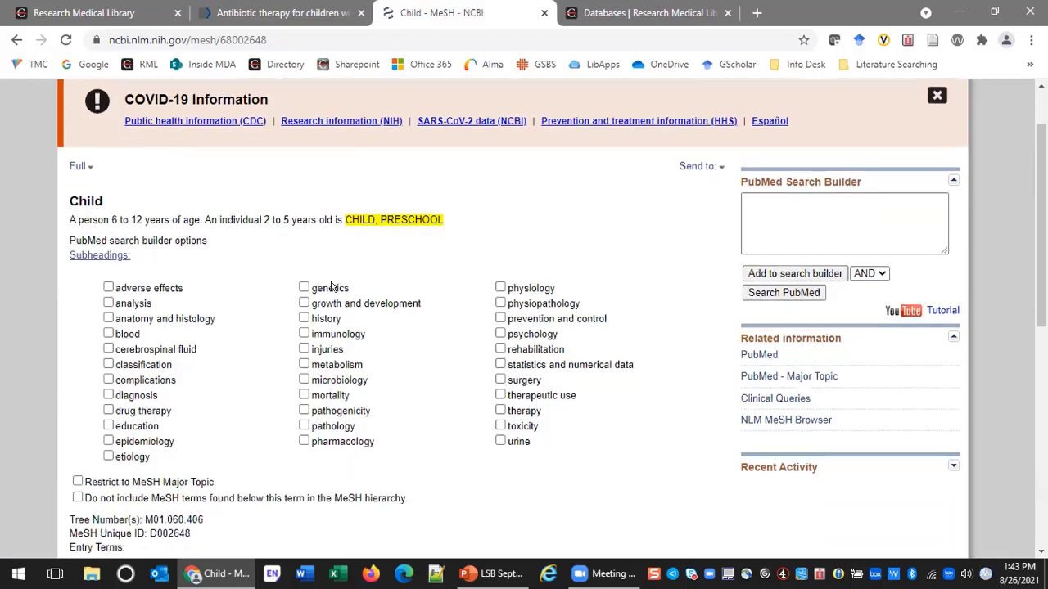
scroll(332, 286, down, 2)
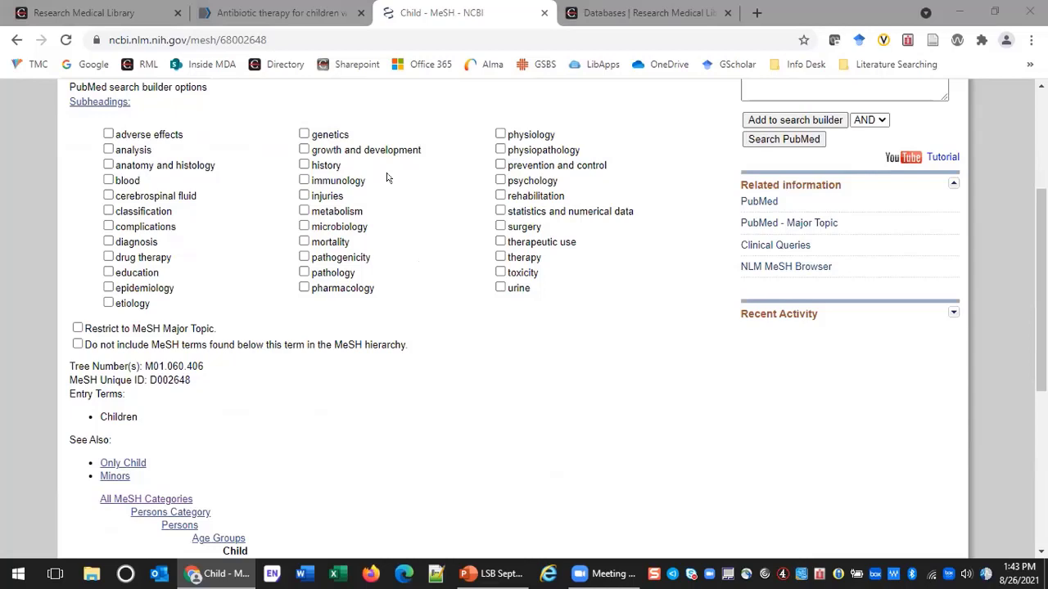
scroll(388, 178, down, 2)
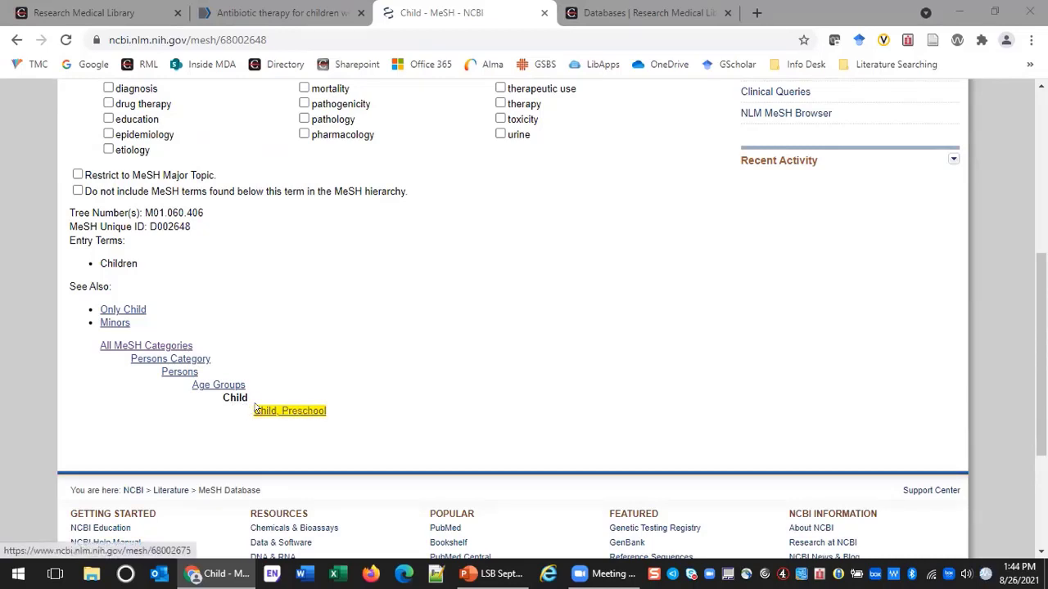
scroll(238, 384, up, 5)
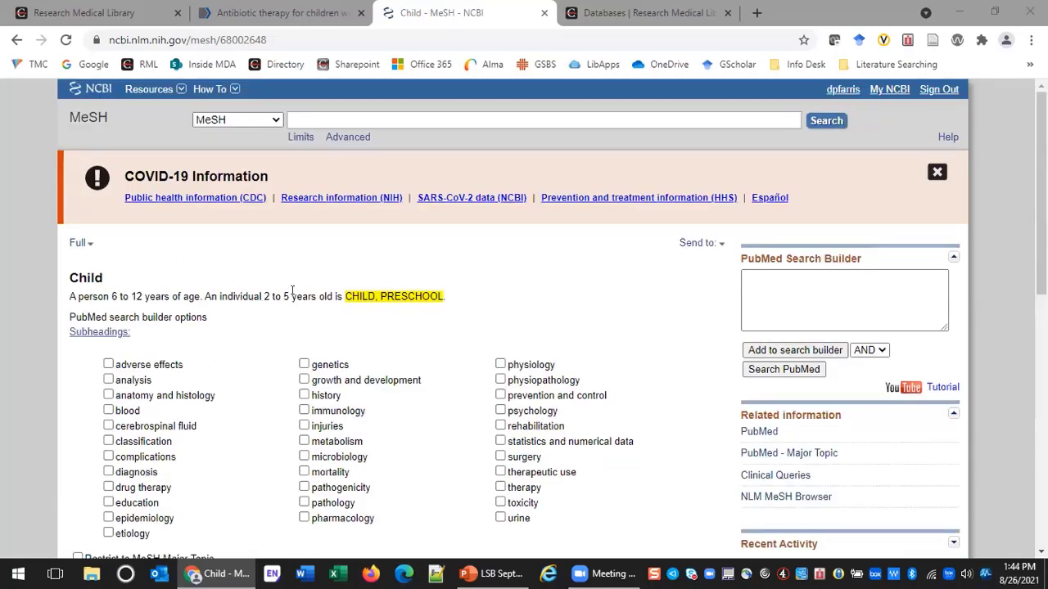
scroll(296, 295, down, 3)
scroll(300, 295, down, 1)
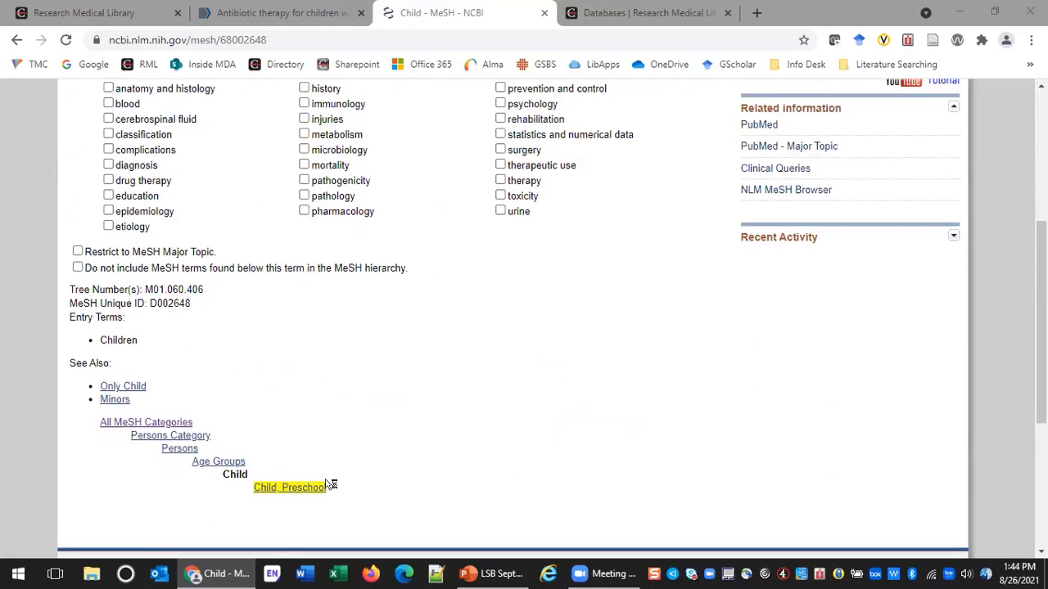
scroll(378, 476, up, 4)
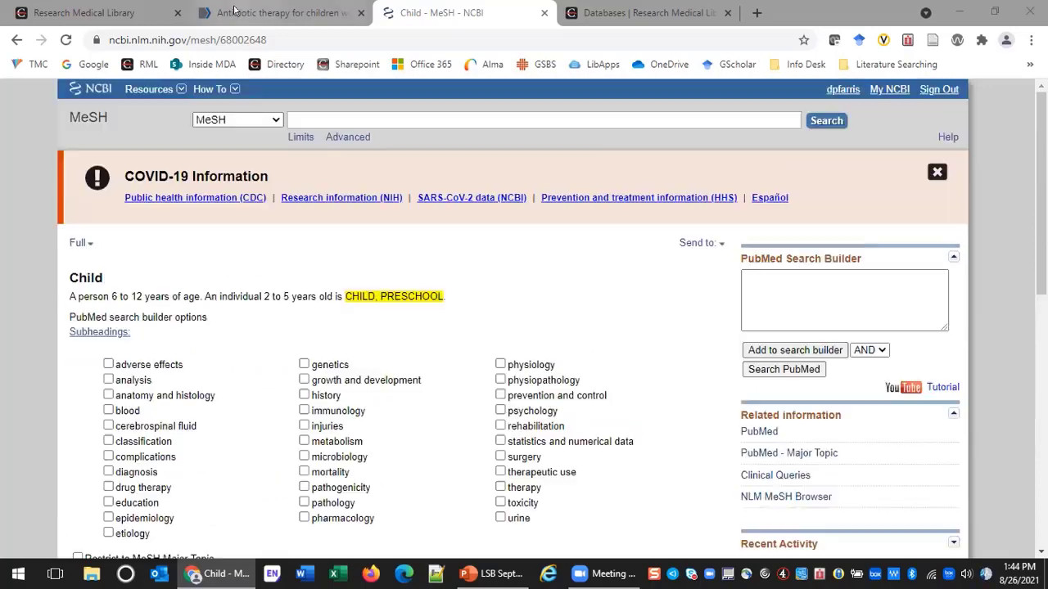
click(277, 10)
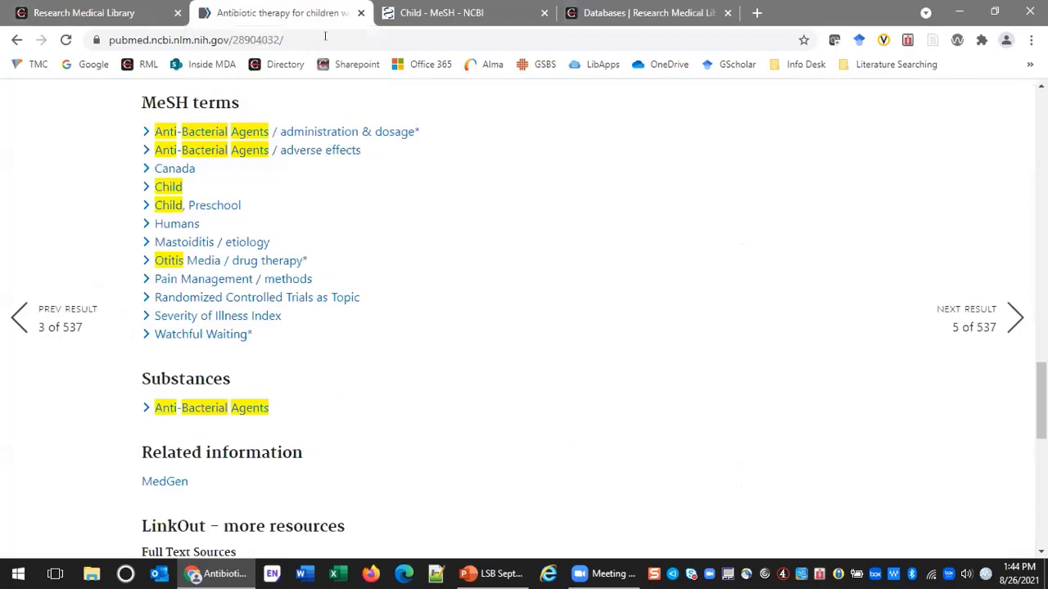
Open the Anti-Bacterial Agents MeSH search in a new tab and open its full record.
click(194, 134)
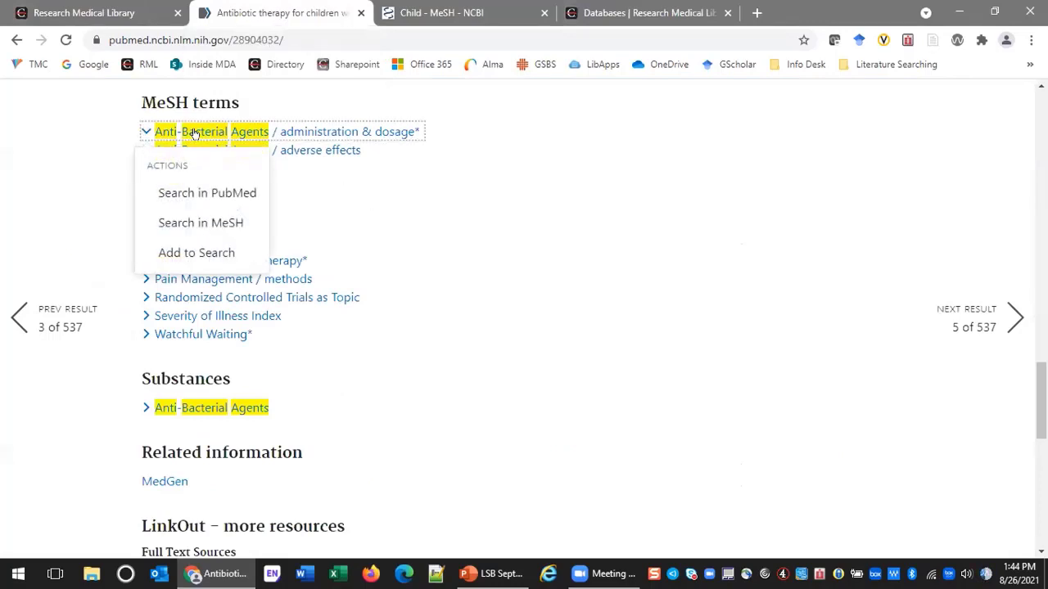
right_click(228, 225)
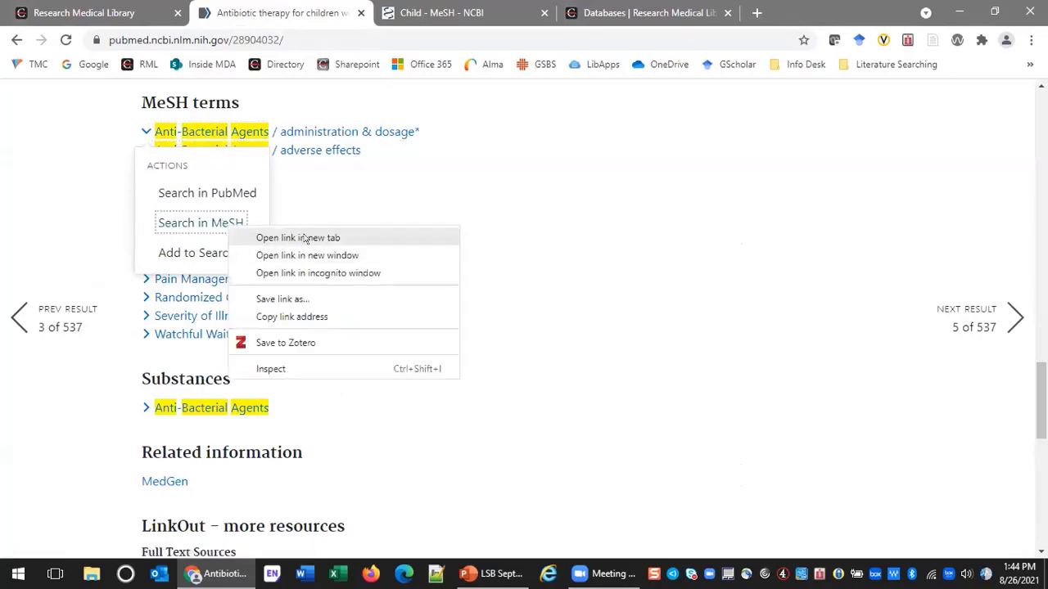
click(298, 237)
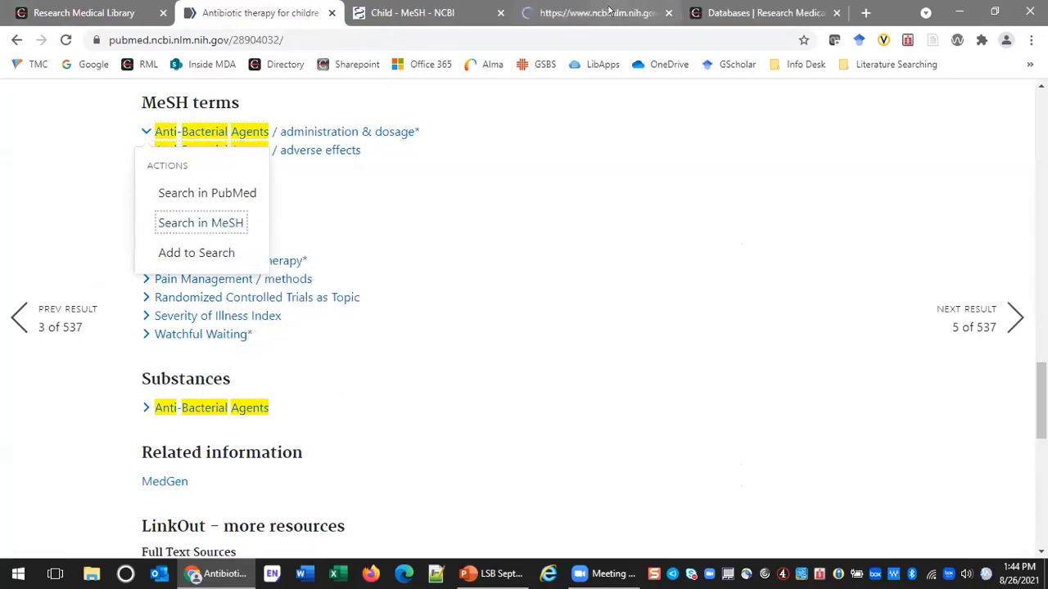
click(585, 13)
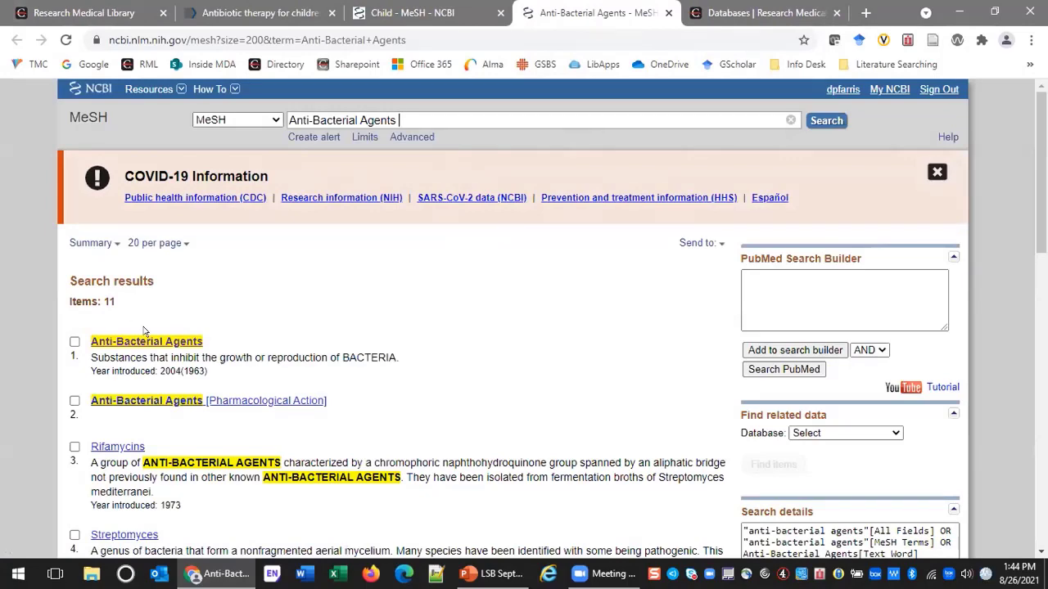
click(145, 342)
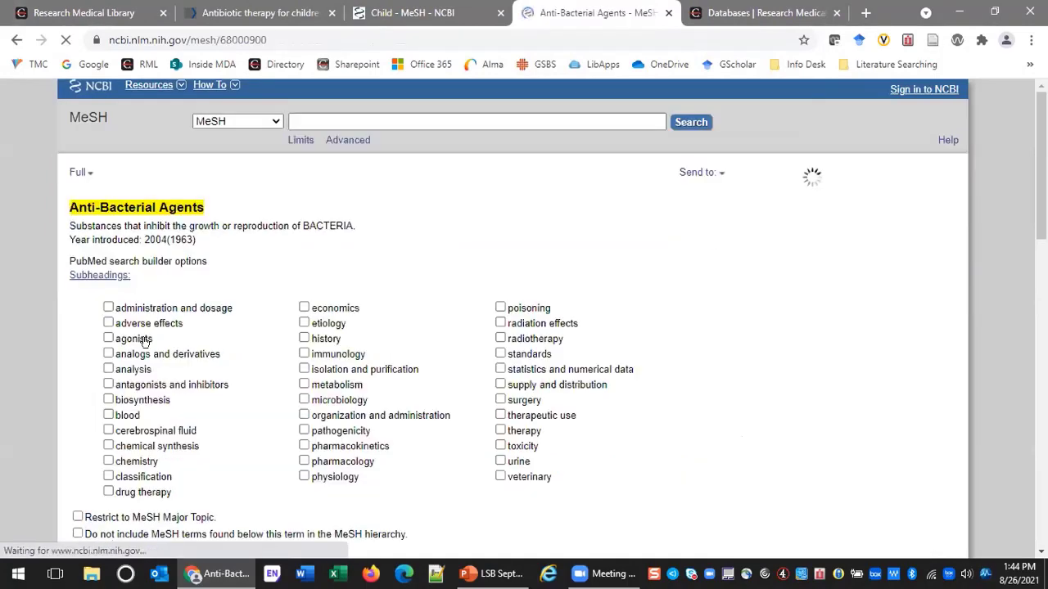
Review the Anti-Bacterial Agents entry terms, highlighting 'Entry' and Antimycobacterial Agents.
scroll(348, 358, down, 6)
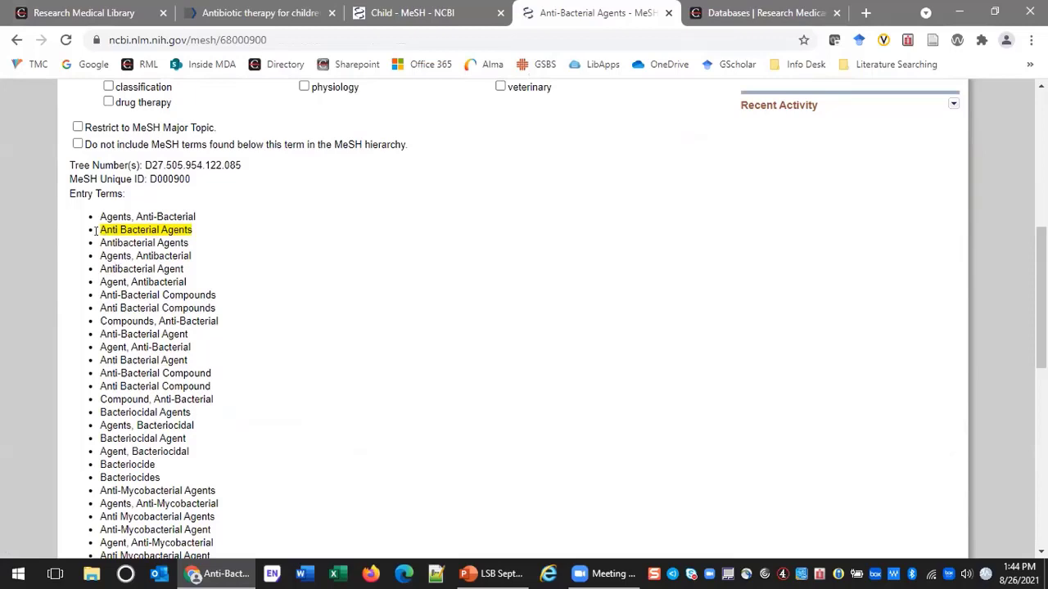
double_click(72, 194)
scroll(402, 243, down, 1)
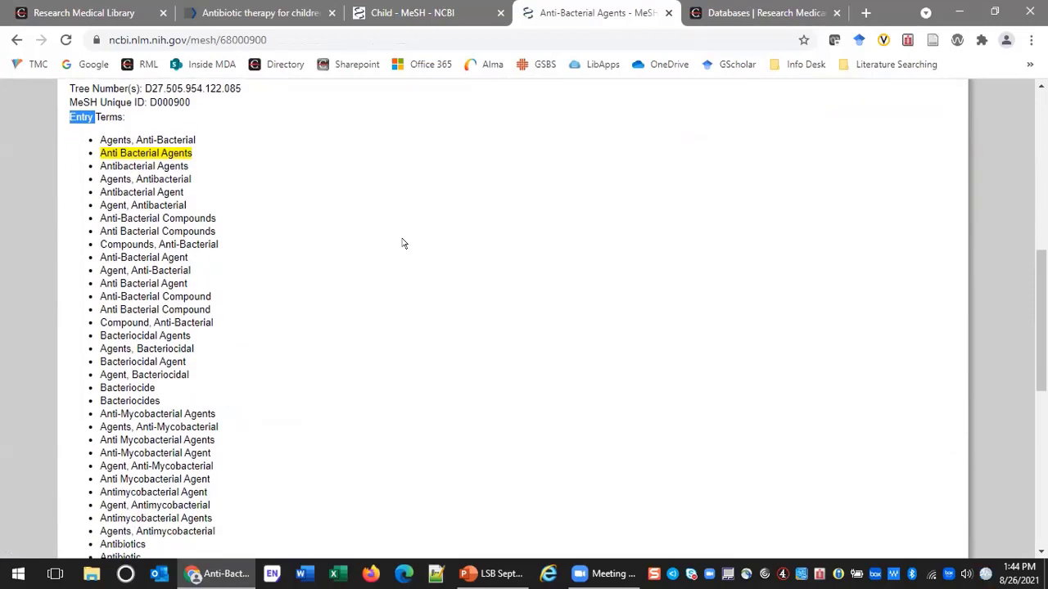
scroll(403, 243, down, 2)
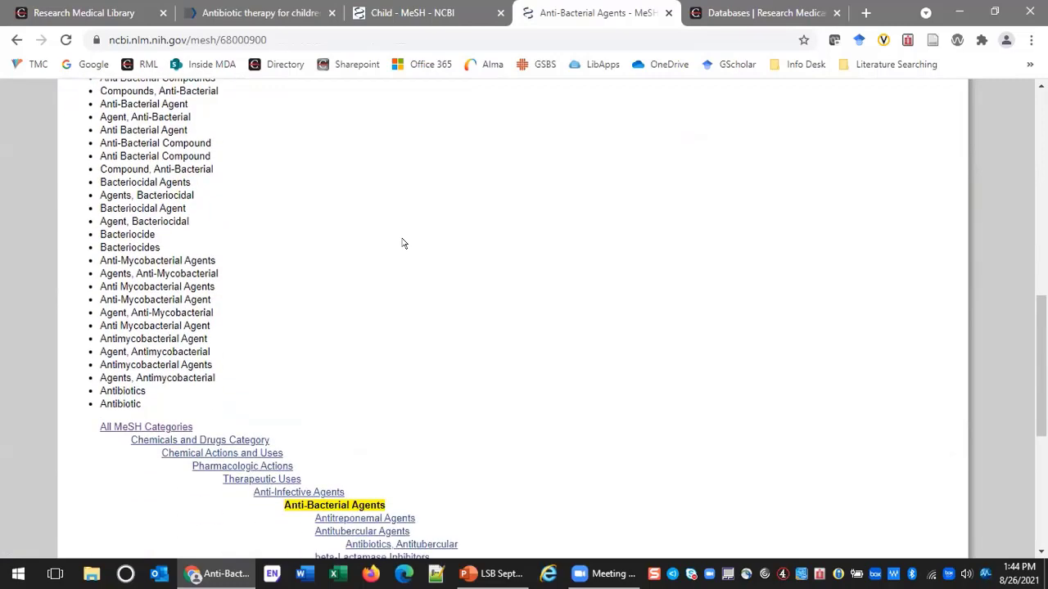
scroll(402, 243, up, 4)
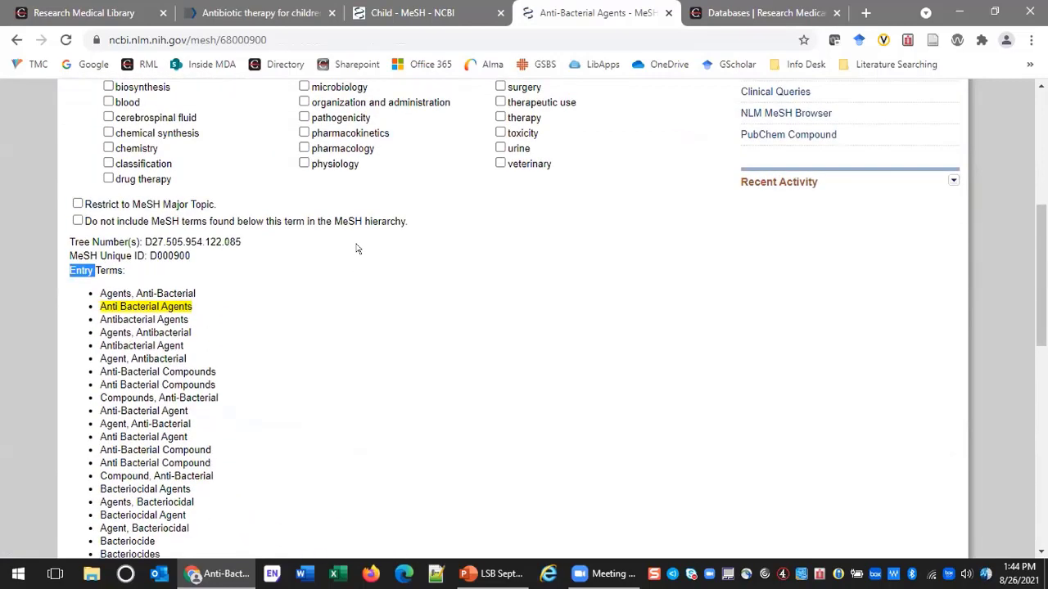
scroll(357, 248, down, 2)
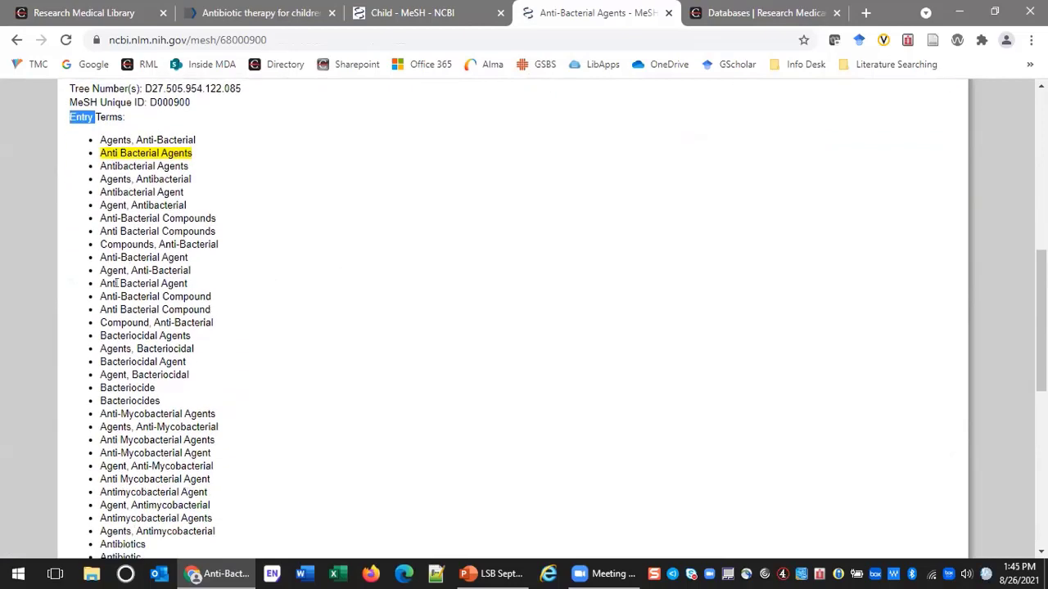
scroll(103, 272, down, 1)
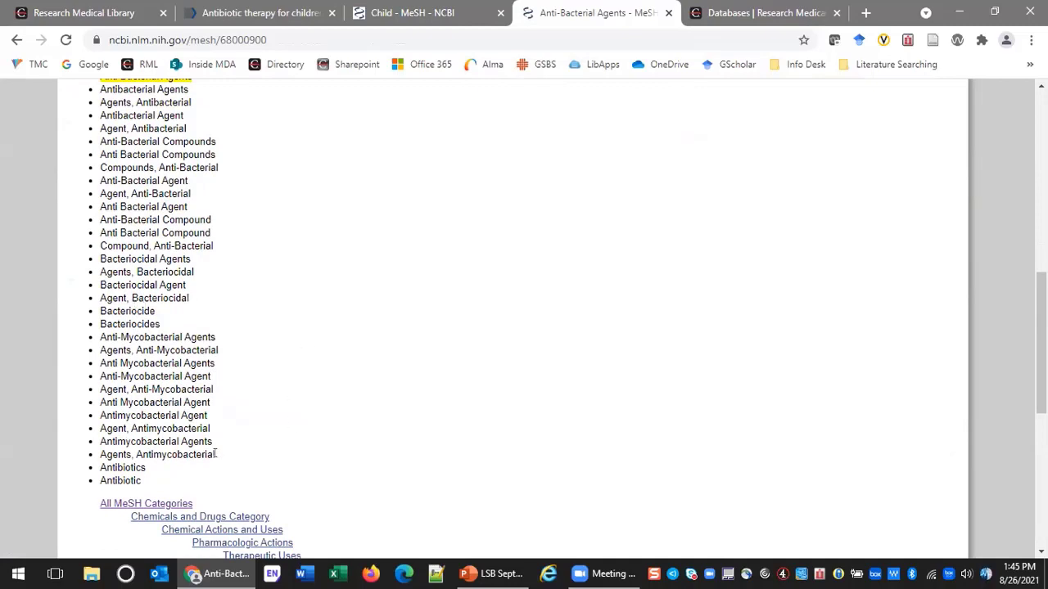
drag(97, 439, 218, 444)
scroll(300, 416, up, 1)
scroll(300, 416, up, 7)
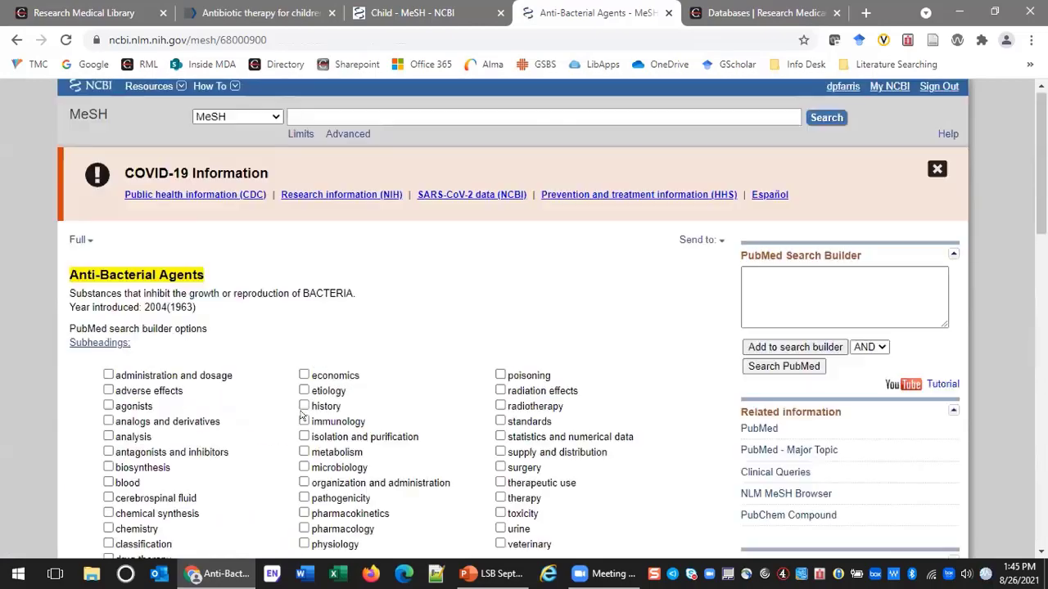
scroll(298, 416, down, 3)
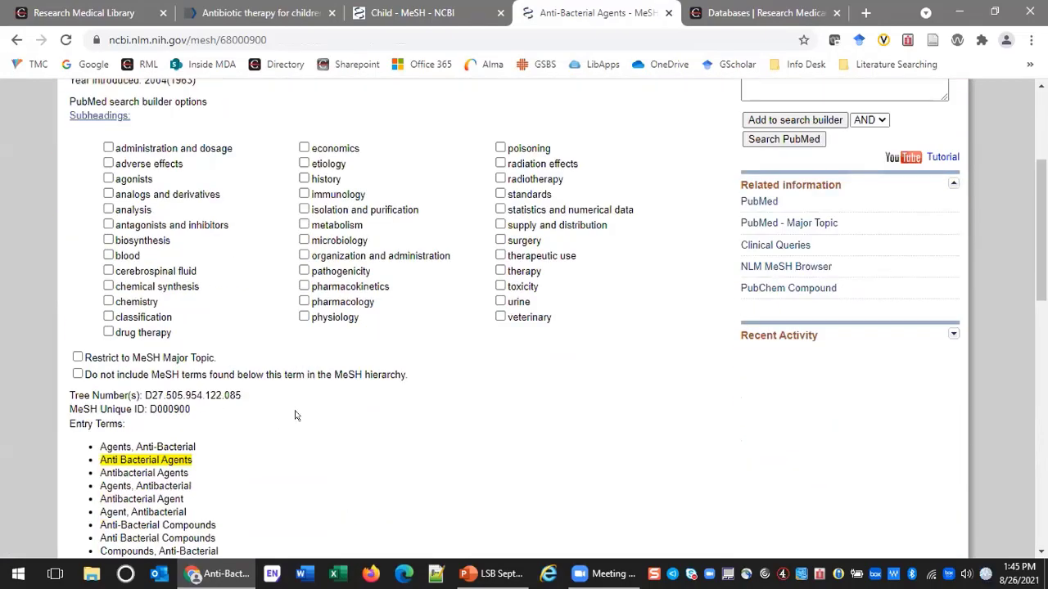
scroll(296, 416, up, 3)
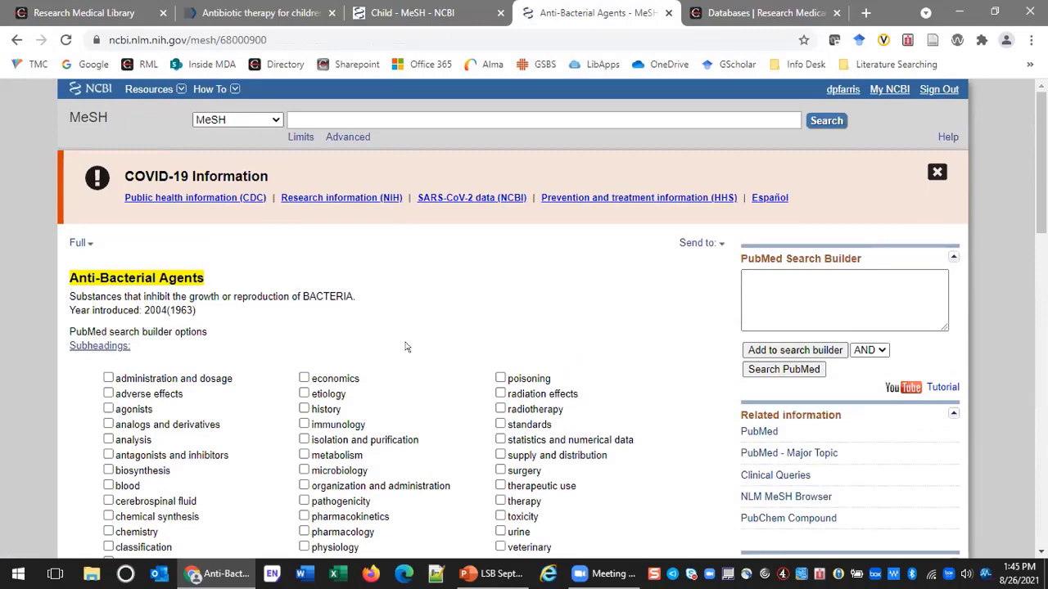
scroll(404, 347, down, 4)
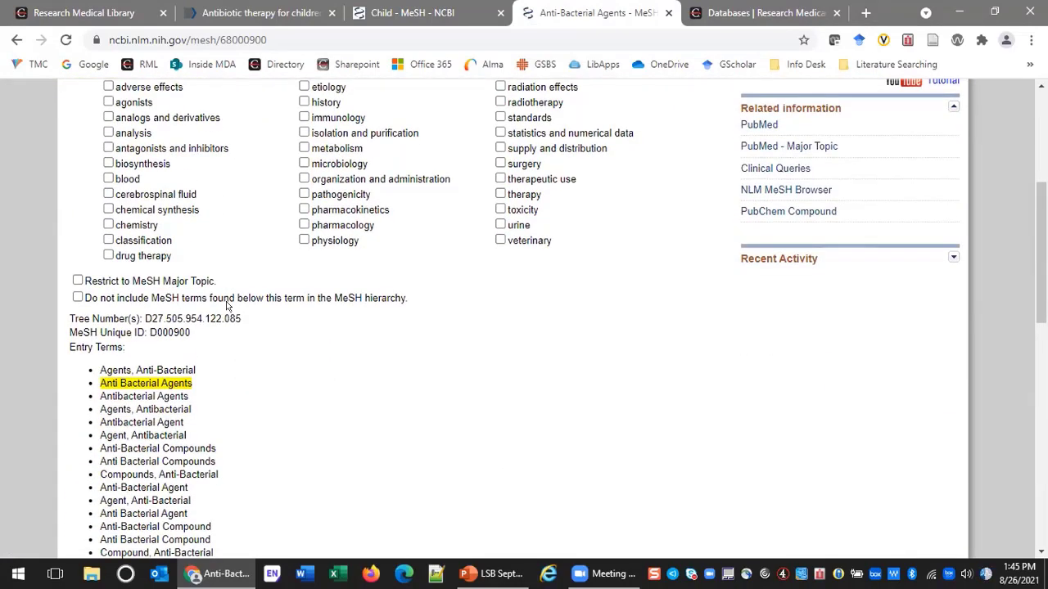
Return to the antibiotic therapy article, close the MeSH term popup, and review its abstract.
click(238, 9)
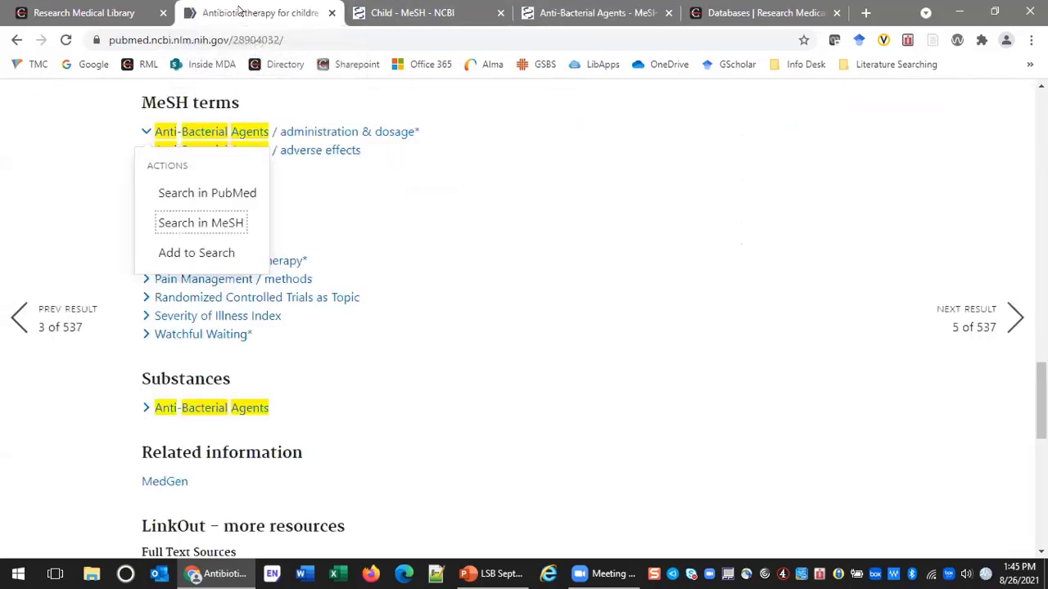
click(843, 275)
scroll(843, 275, up, 5)
scroll(843, 275, up, 10)
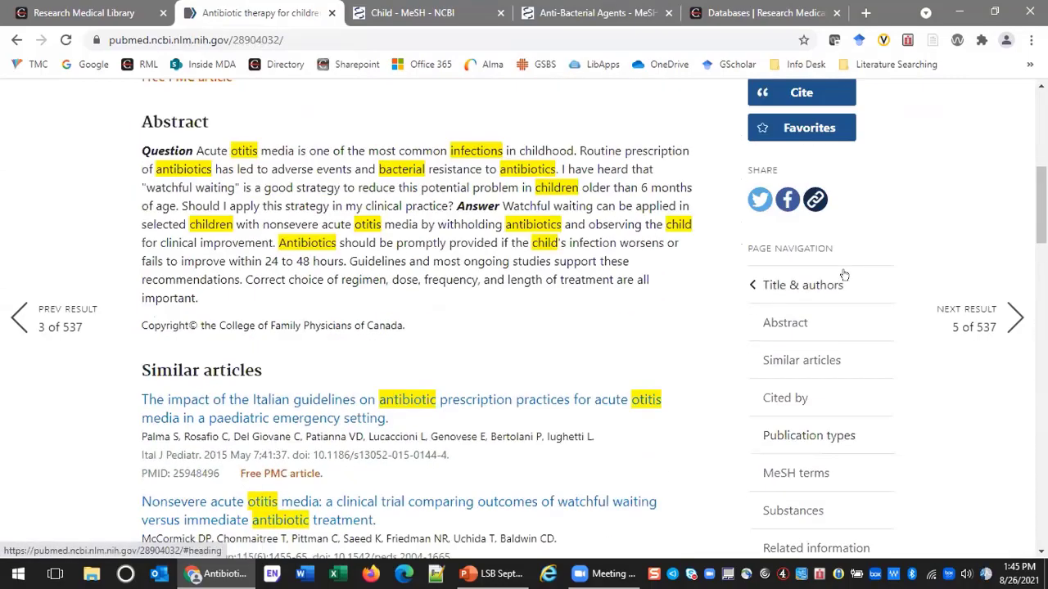
scroll(585, 221, up, 3)
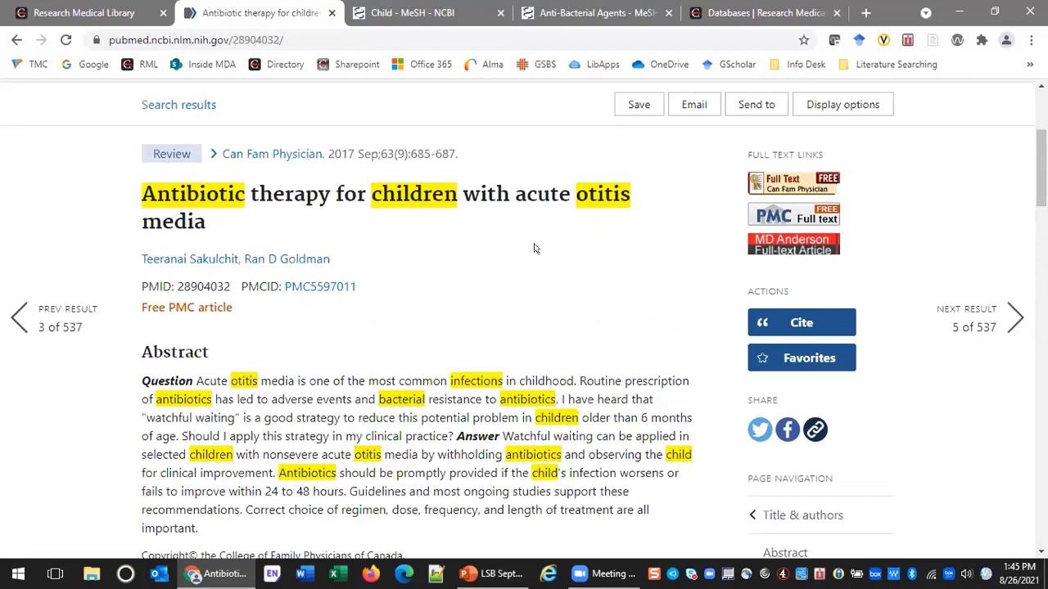
scroll(529, 257, down, 1)
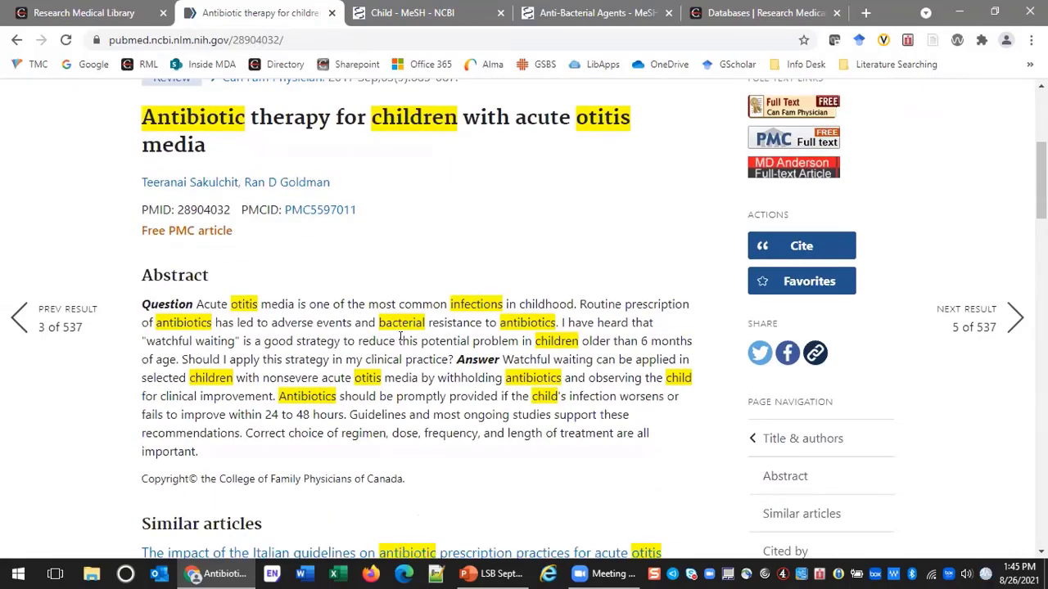
scroll(400, 339, down, 3)
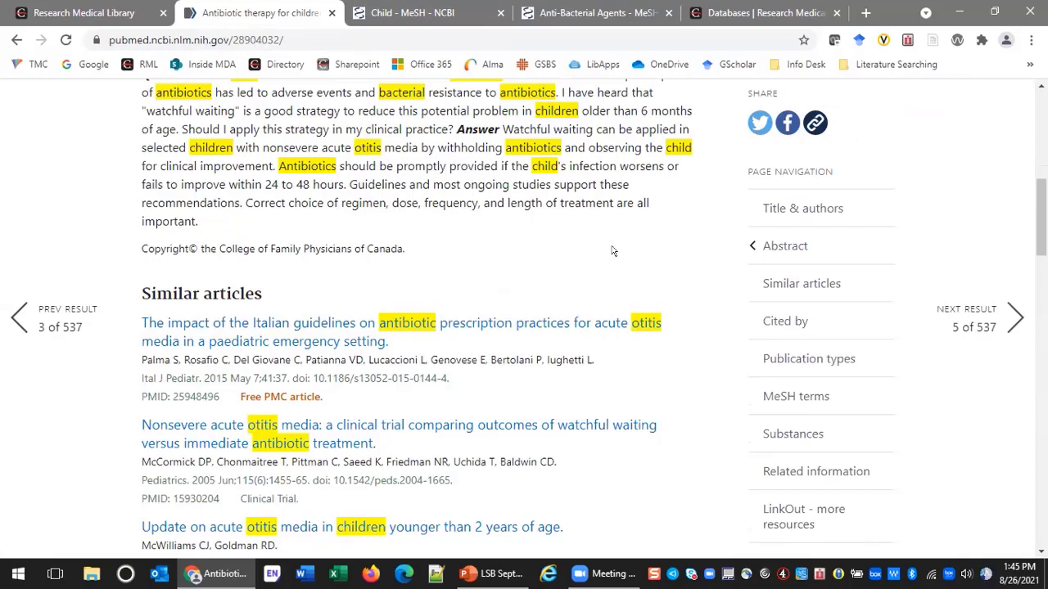
scroll(613, 250, up, 3)
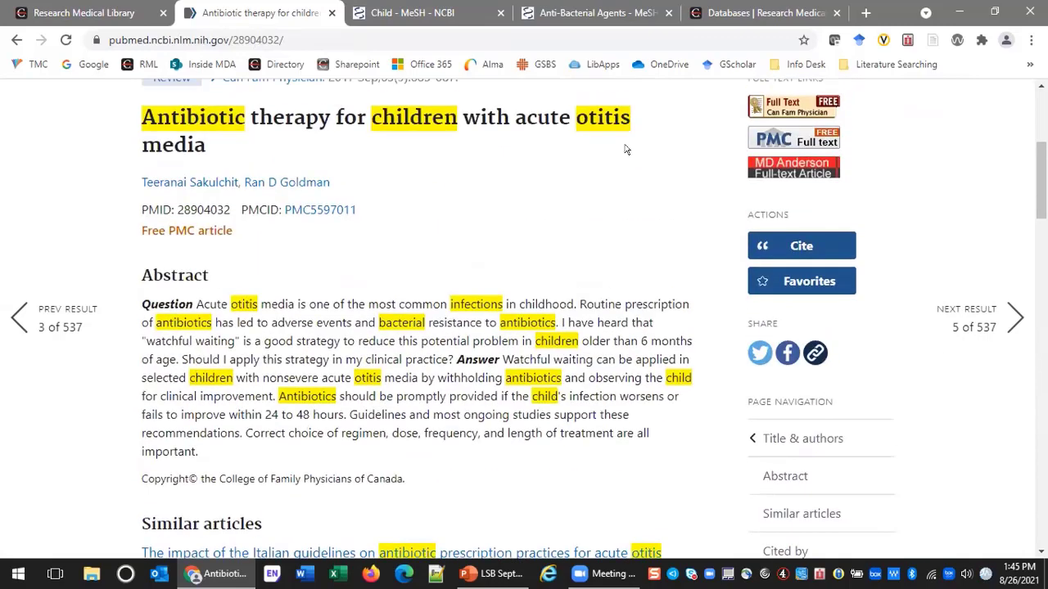
scroll(337, 272, down, 3)
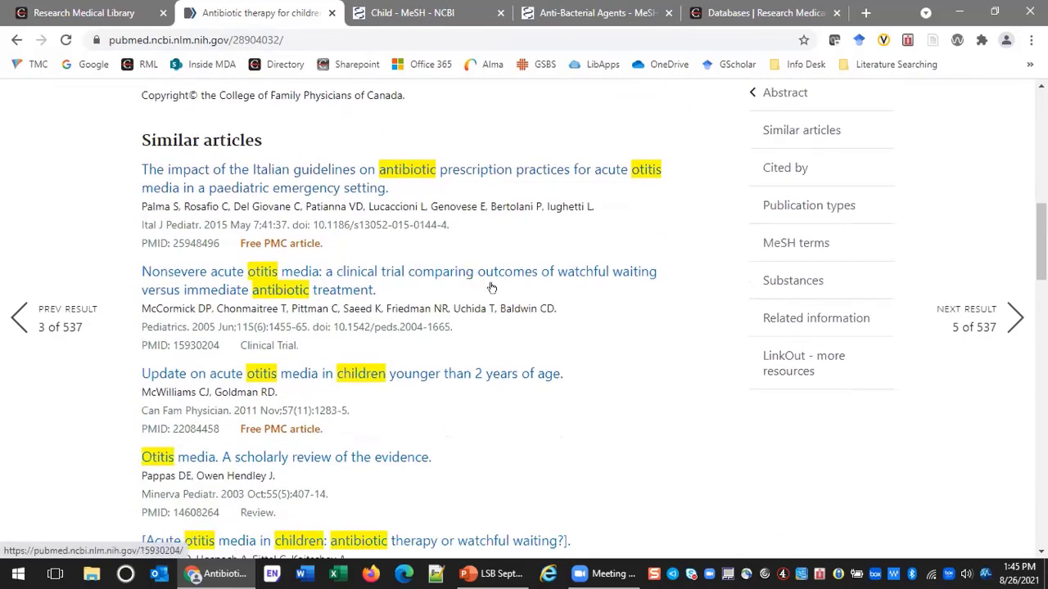
scroll(595, 298, down, 1)
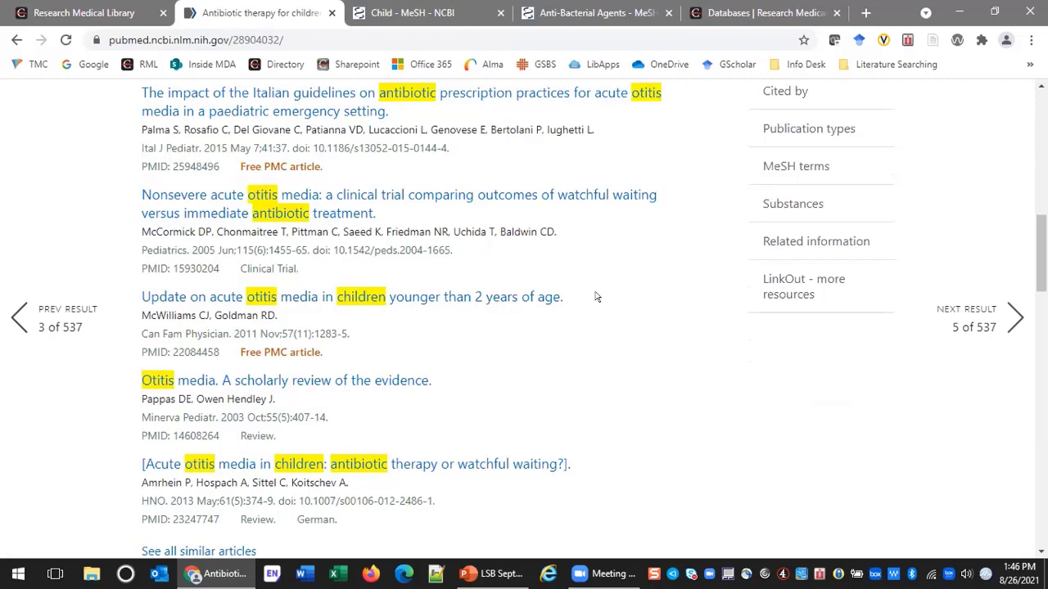
scroll(591, 303, up, 1)
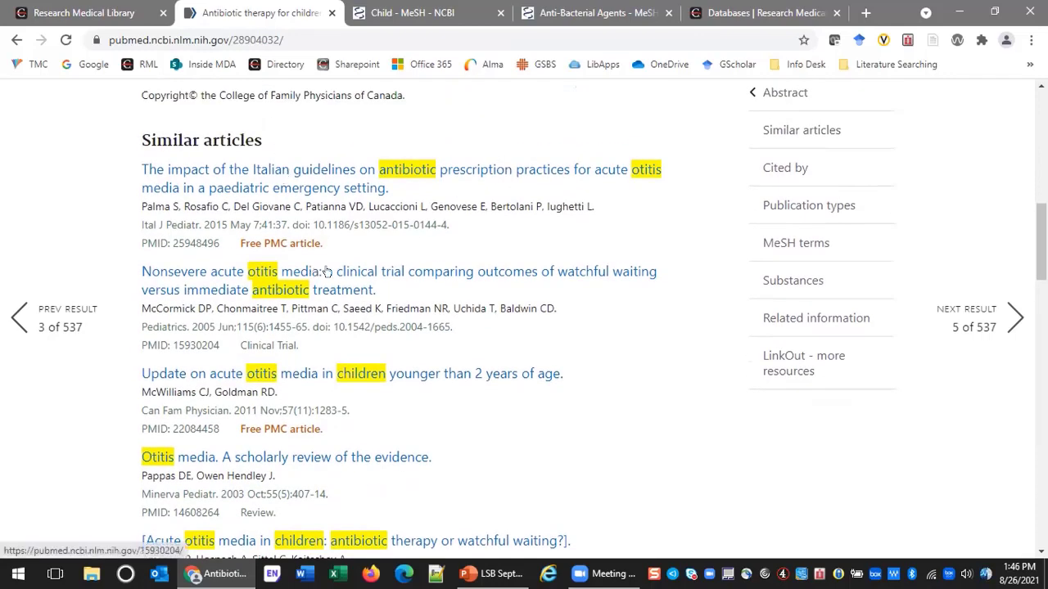
scroll(567, 418, down, 2)
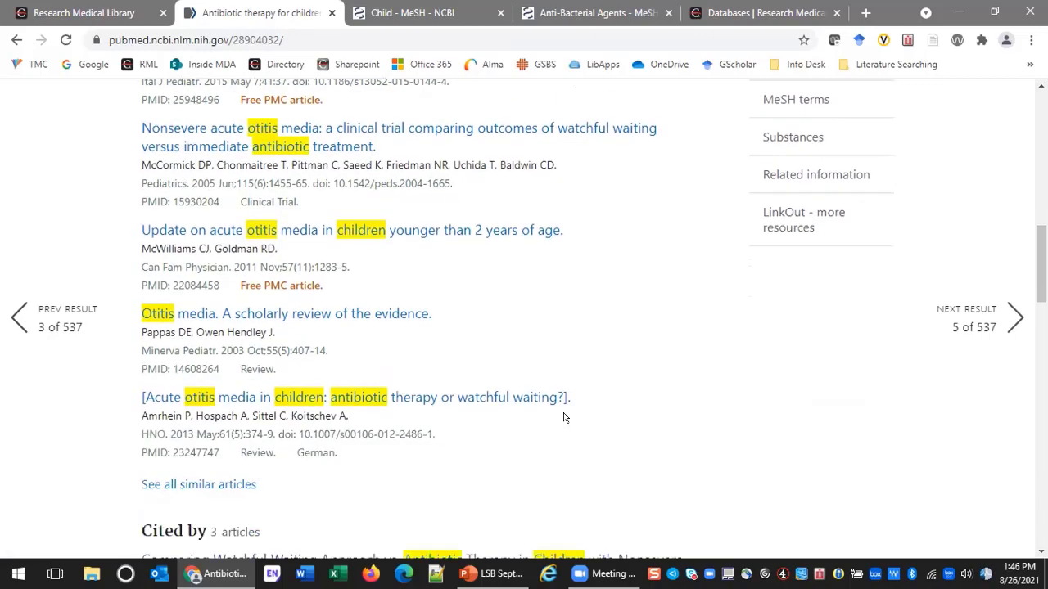
scroll(508, 382, down, 1)
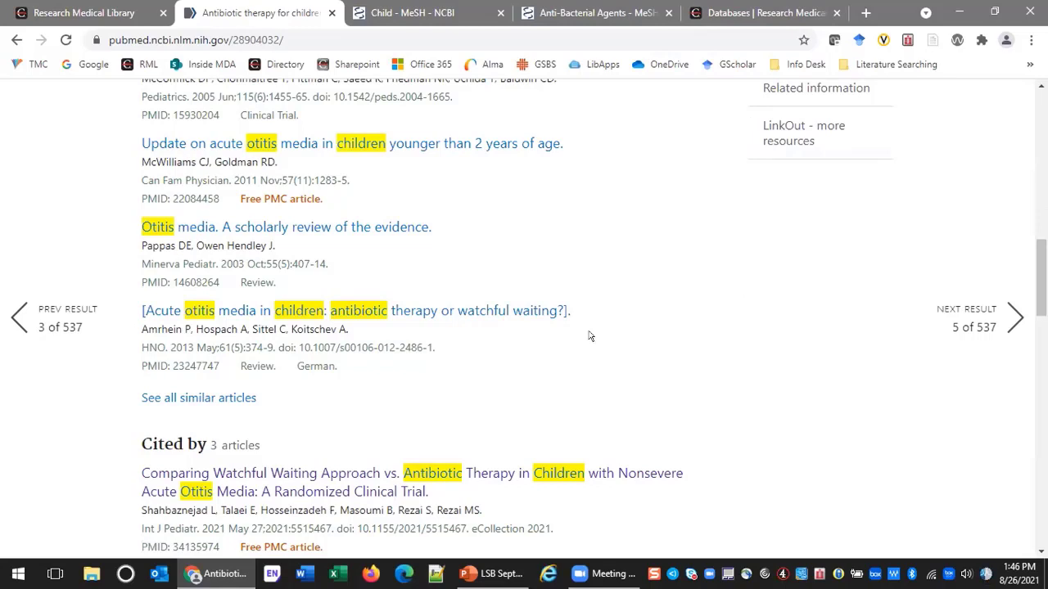
Browse Similar articles and Cited by, then open the 'Comparing Watchful Waiting Approach...' trial.
double_click(306, 364)
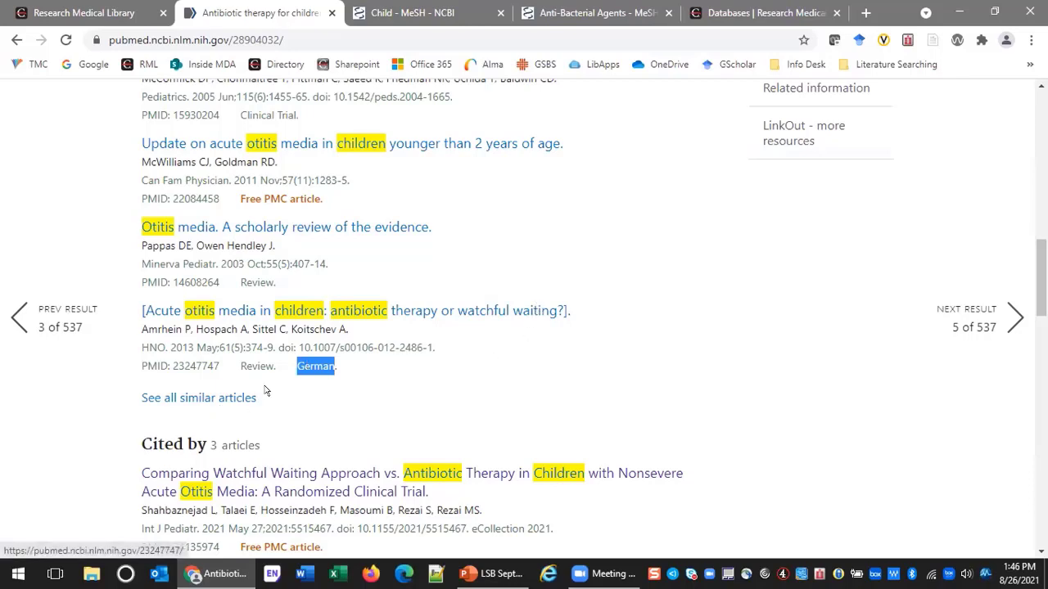
click(738, 292)
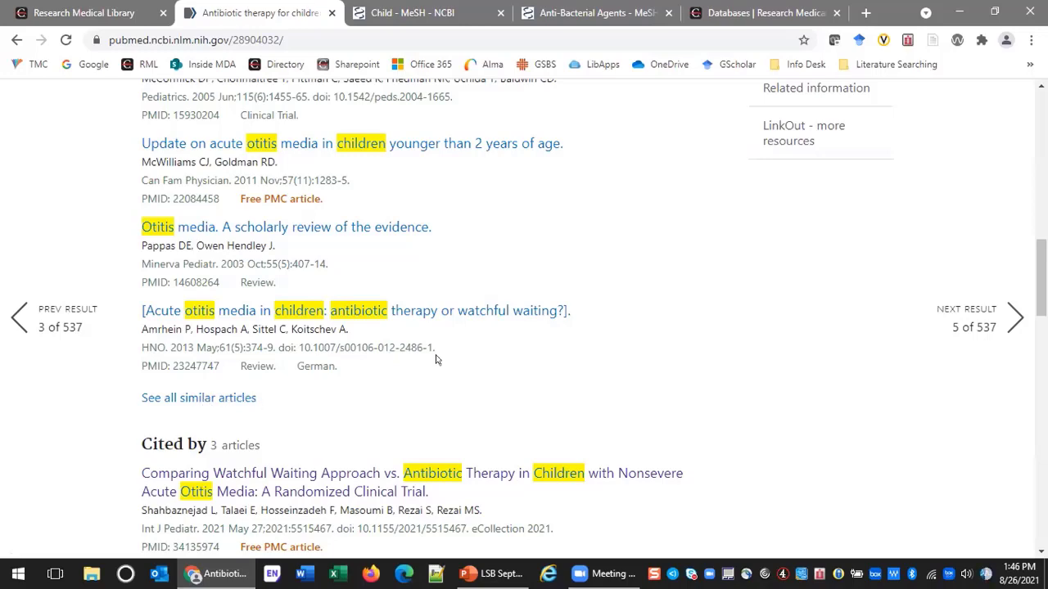
scroll(576, 307, up, 3)
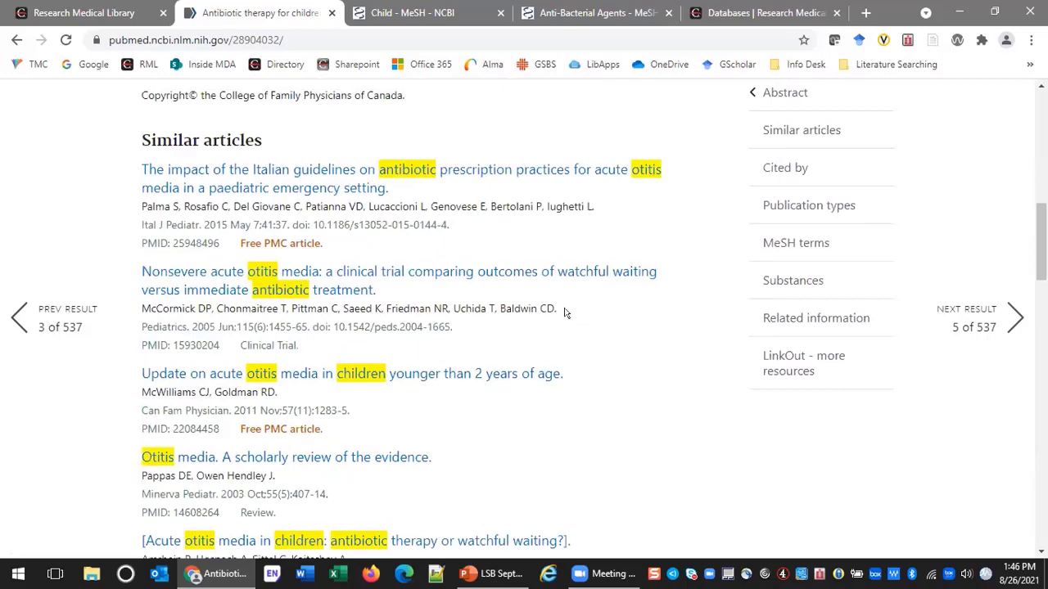
scroll(564, 313, down, 3)
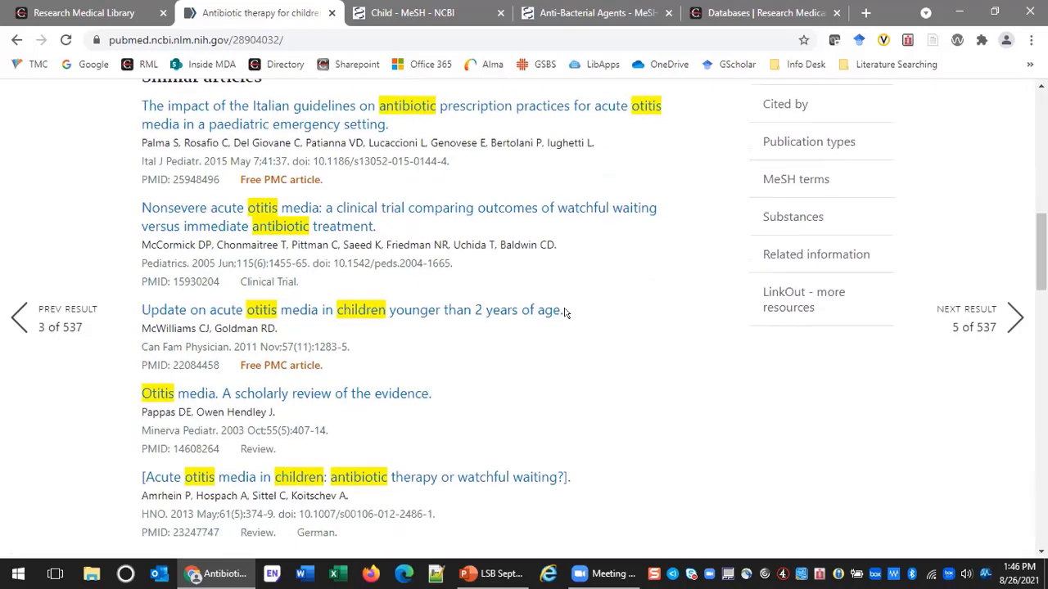
scroll(610, 307, down, 1)
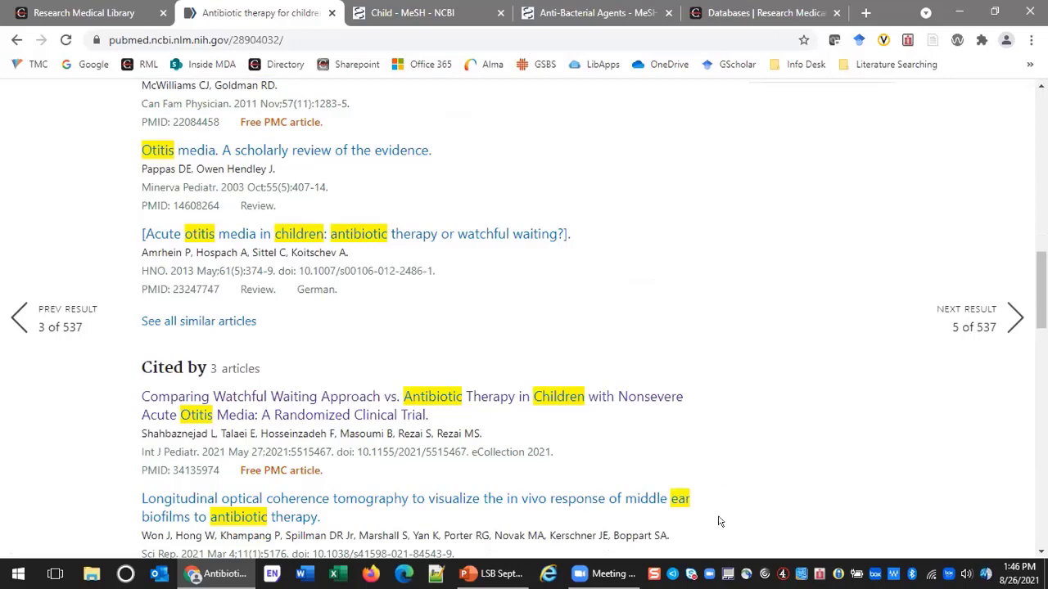
scroll(720, 301, down, 3)
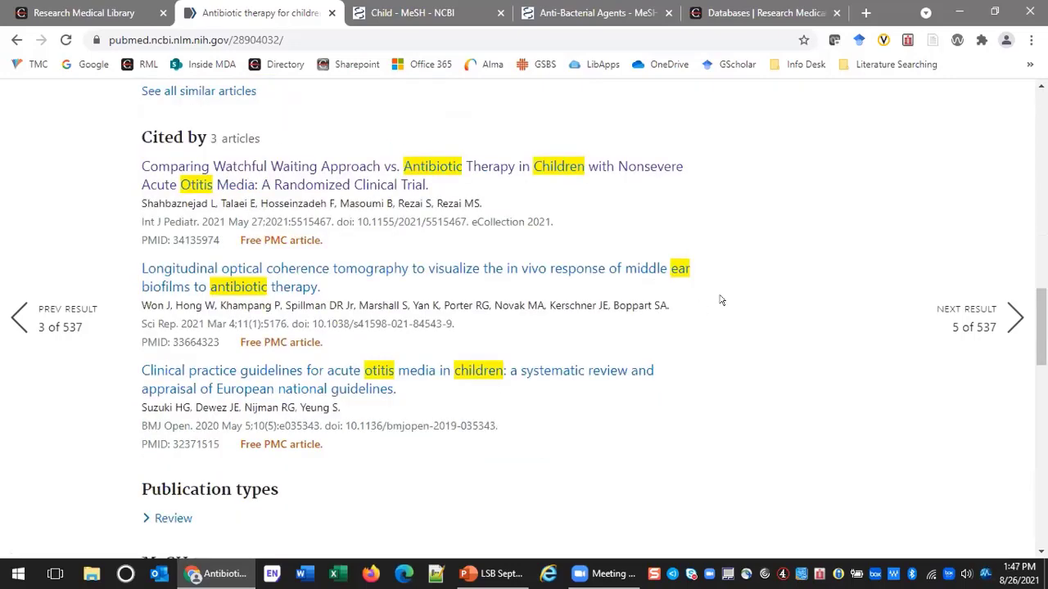
scroll(721, 301, up, 5)
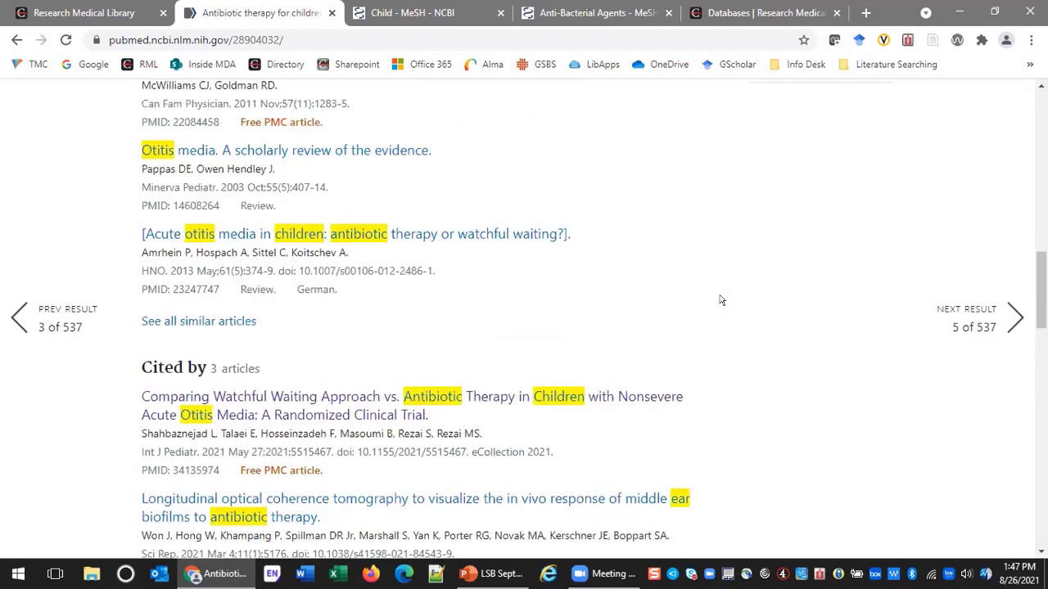
scroll(625, 259, up, 2)
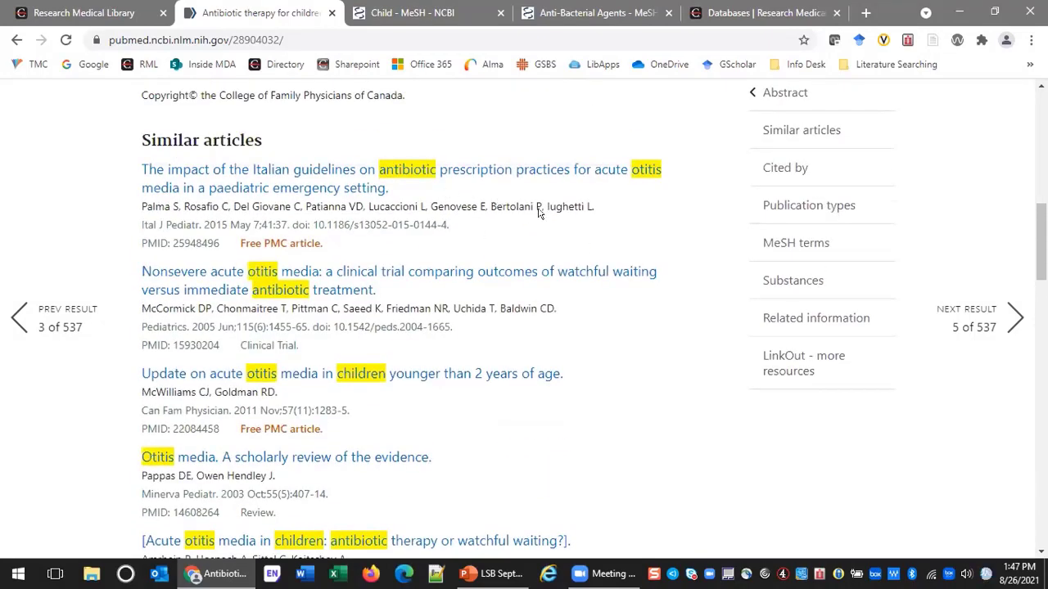
scroll(540, 211, up, 1)
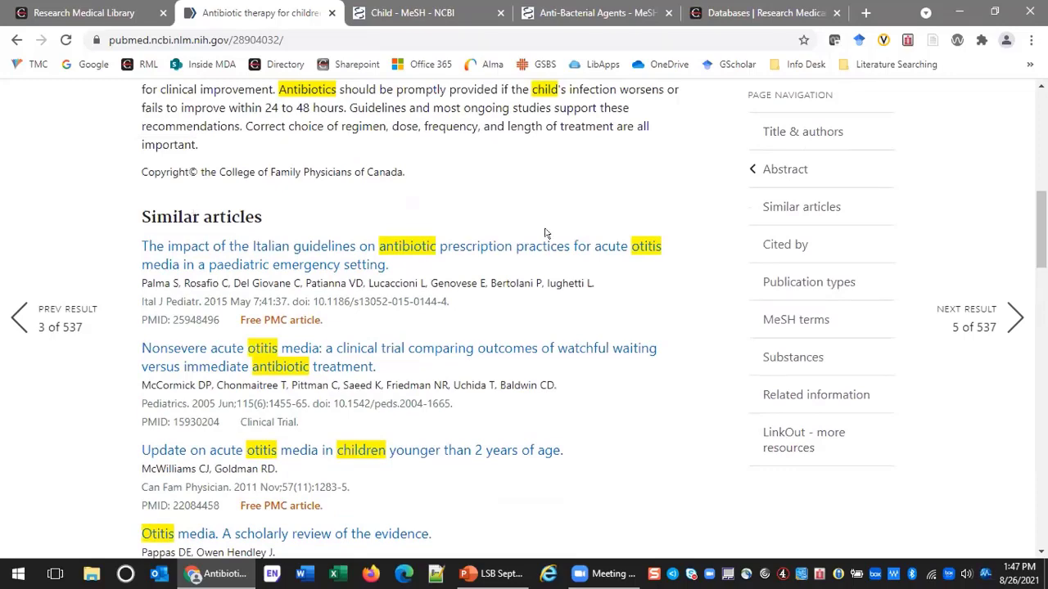
scroll(546, 234, down, 3)
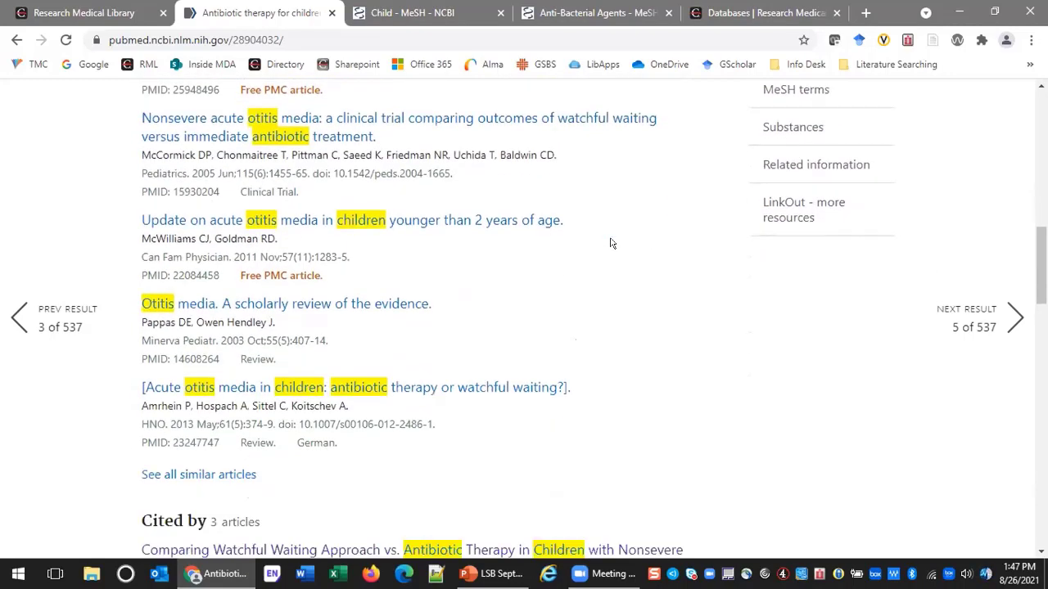
scroll(650, 243, down, 3)
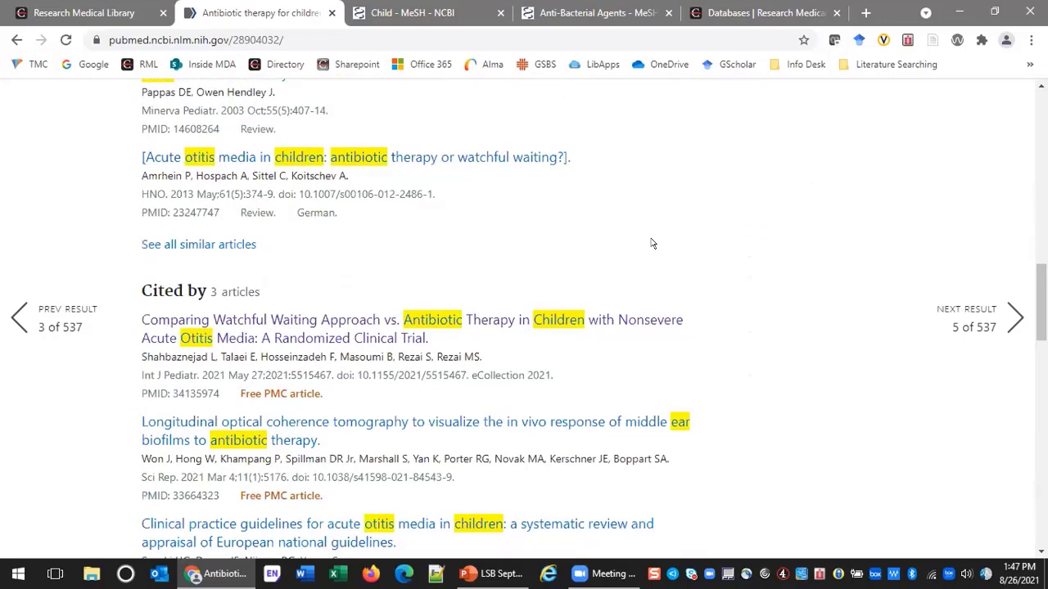
scroll(653, 244, down, 2)
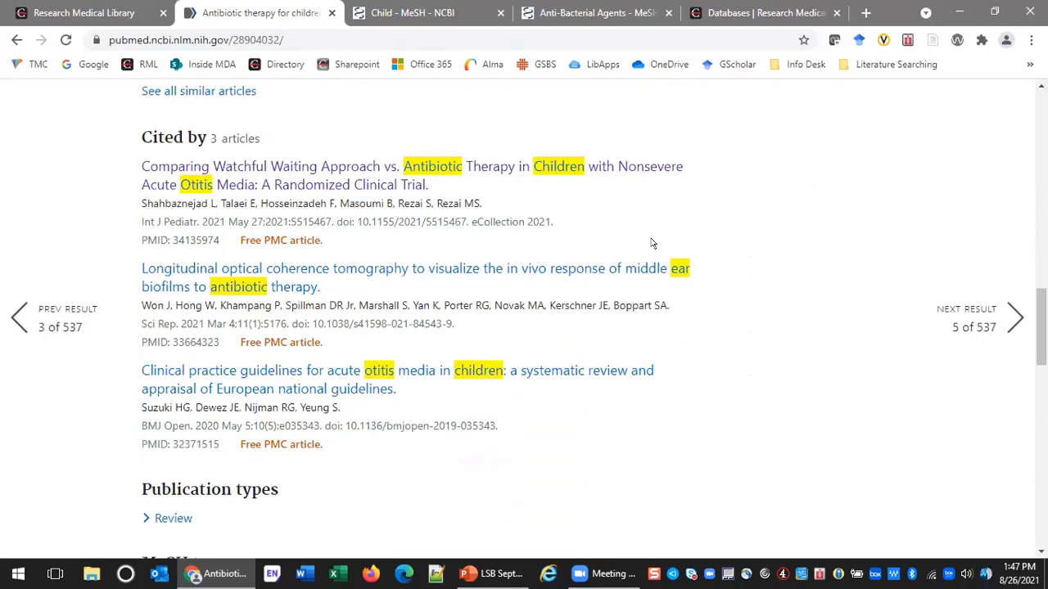
scroll(652, 243, up, 8)
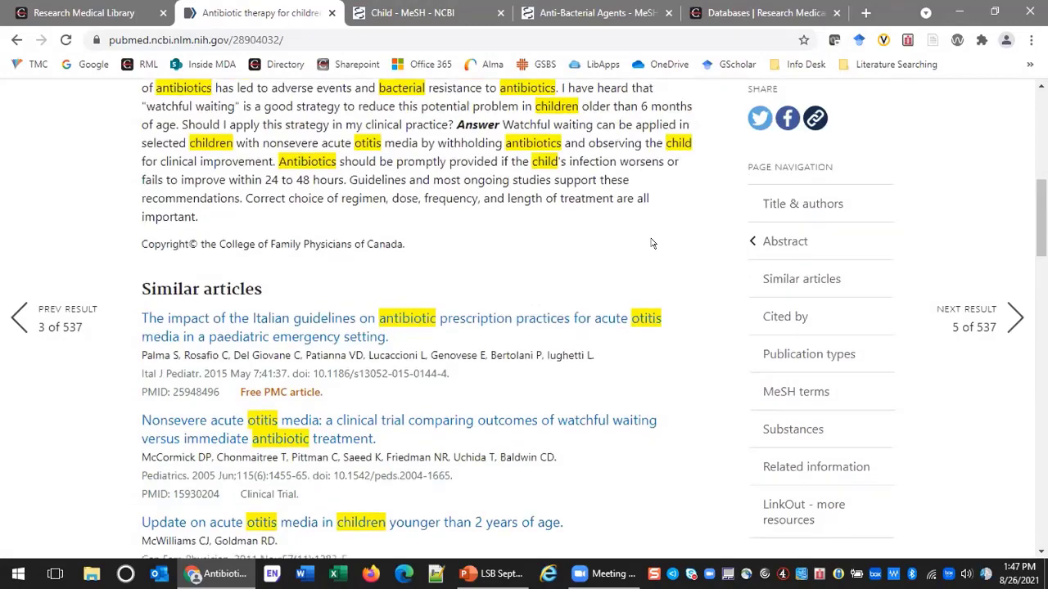
scroll(650, 241, down, 7)
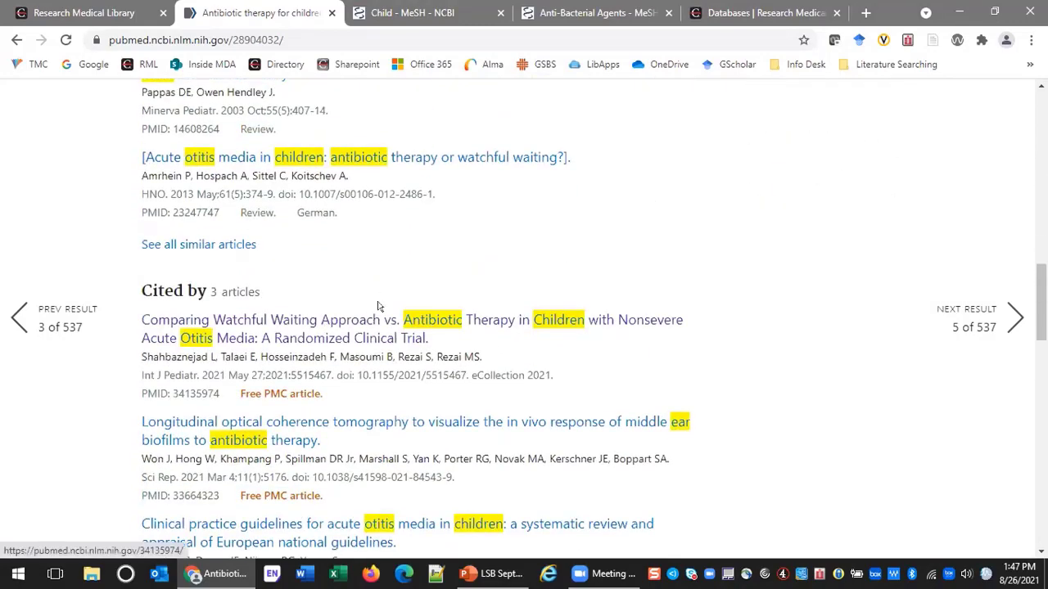
scroll(402, 314, up, 5)
scroll(402, 314, up, 5)
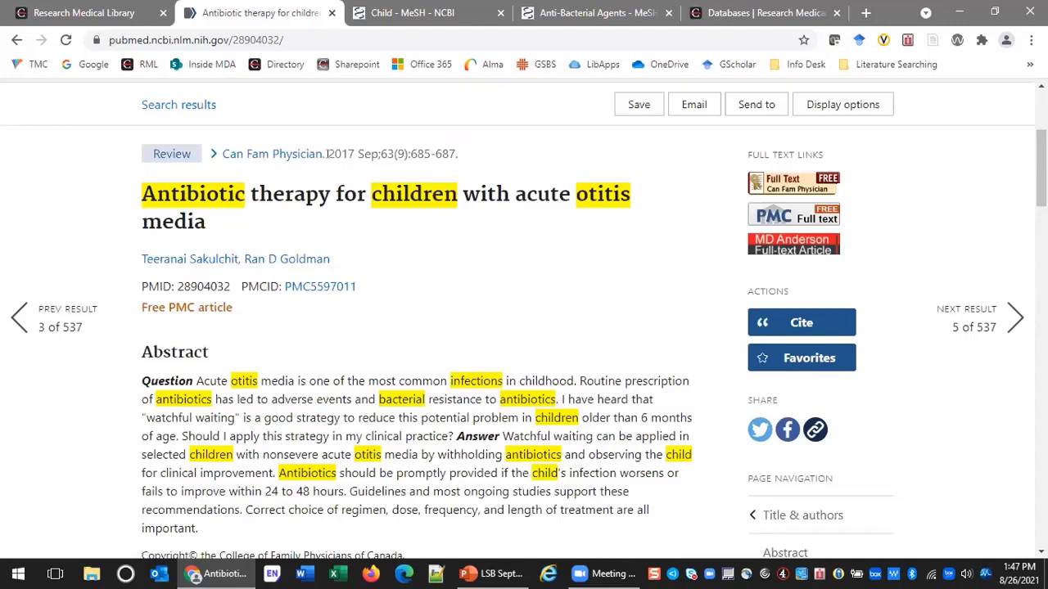
scroll(343, 225, down, 6)
scroll(175, 274, down, 4)
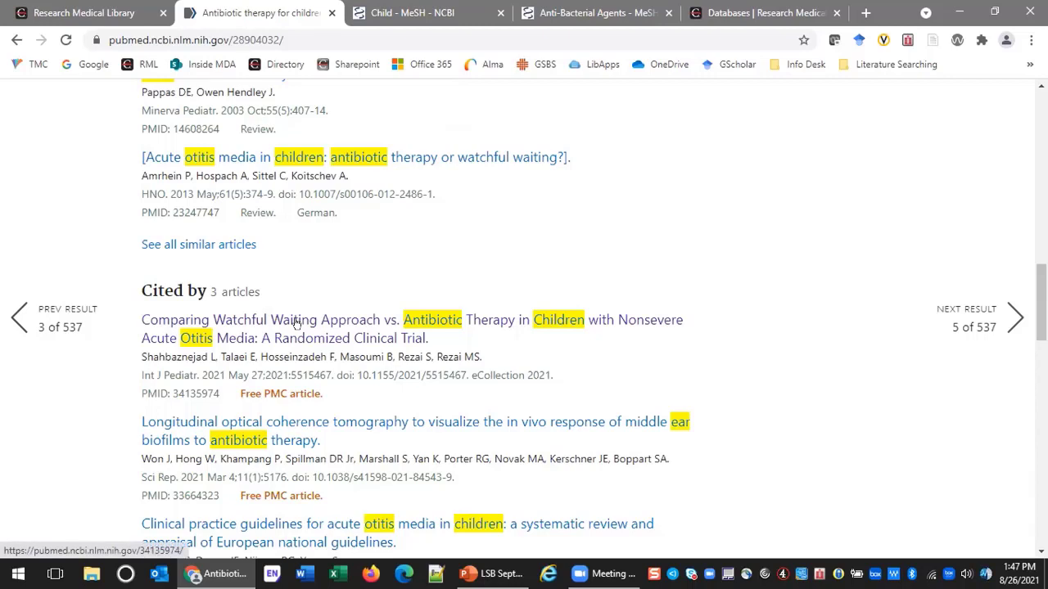
click(380, 319)
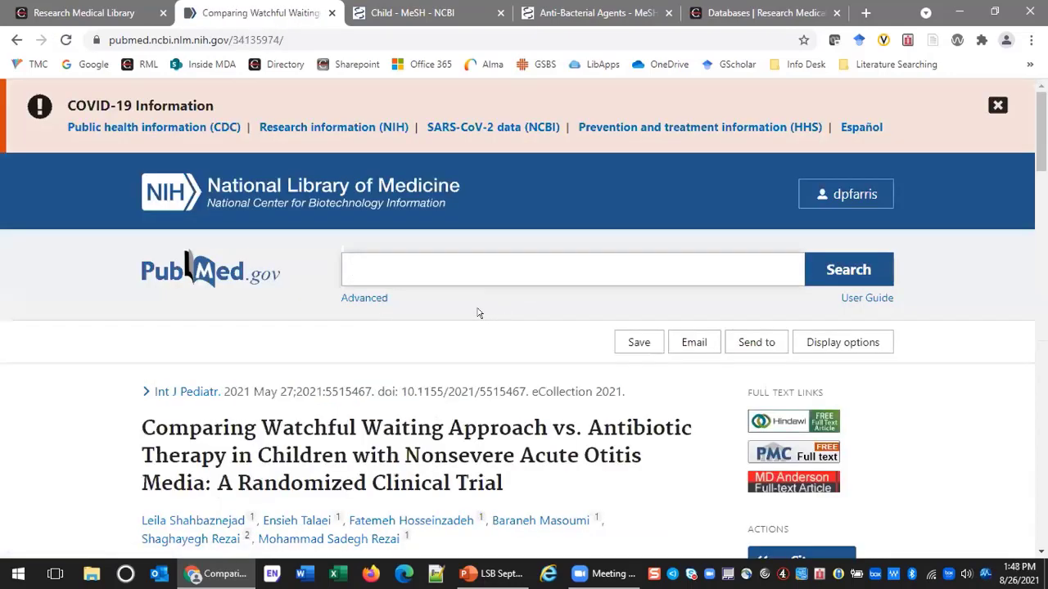
scroll(479, 313, down, 4)
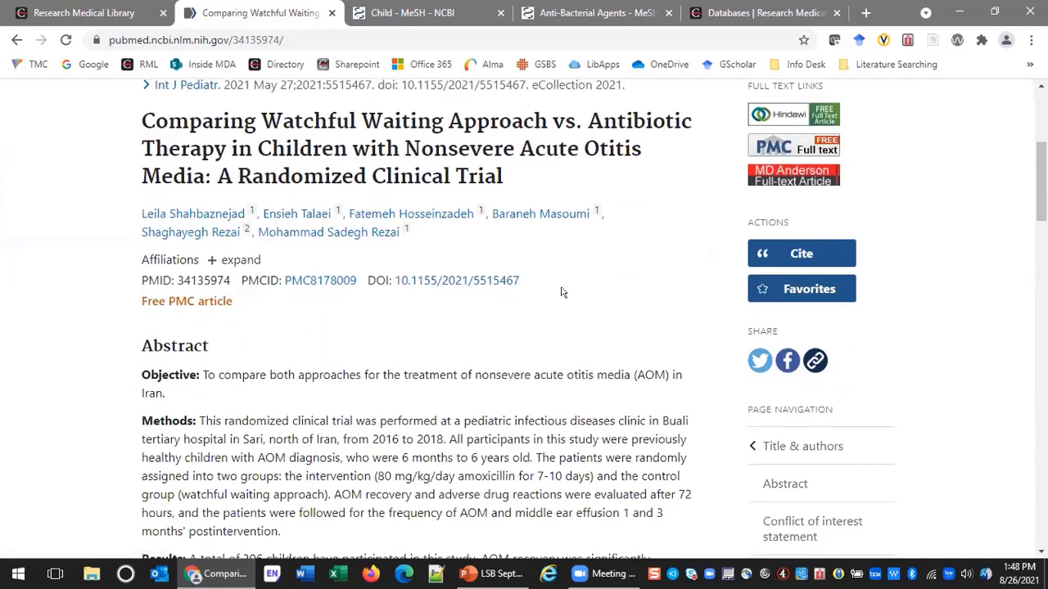
scroll(557, 293, down, 2)
scroll(562, 291, down, 1)
scroll(562, 291, down, 2)
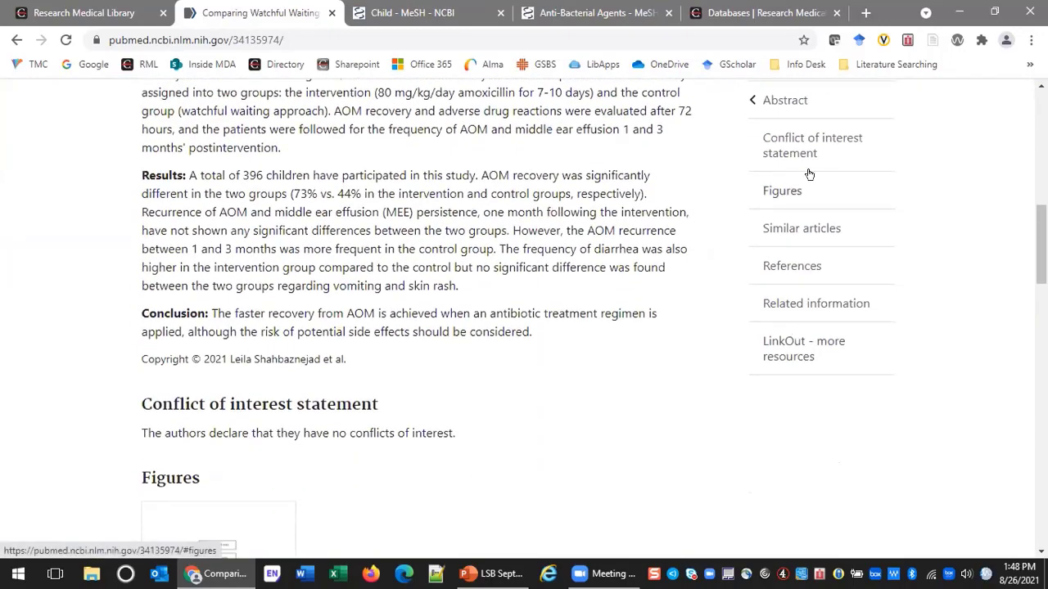
scroll(599, 299, up, 4)
scroll(599, 299, up, 1)
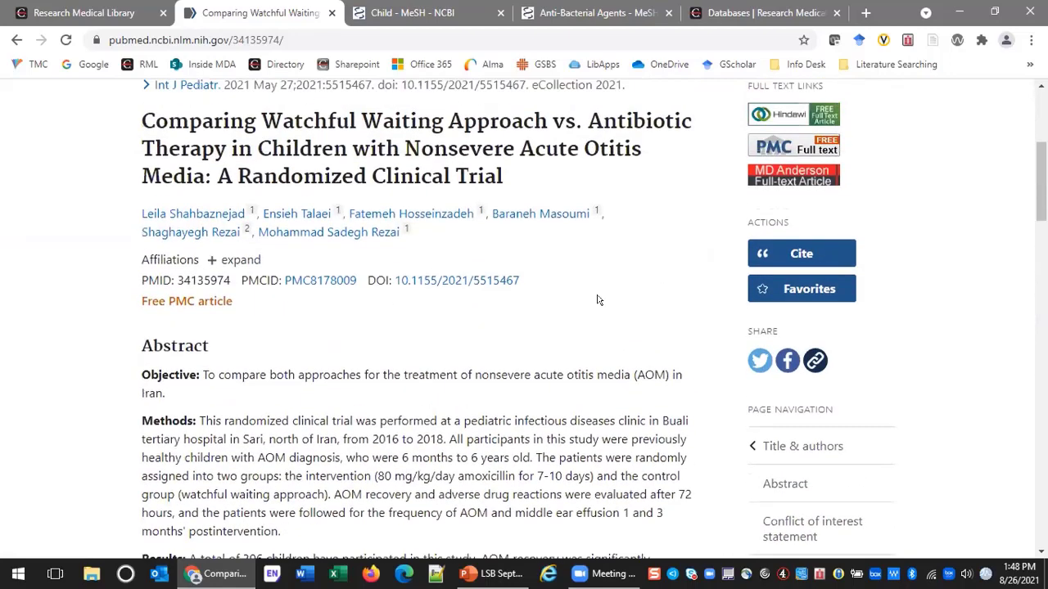
scroll(599, 300, up, 1)
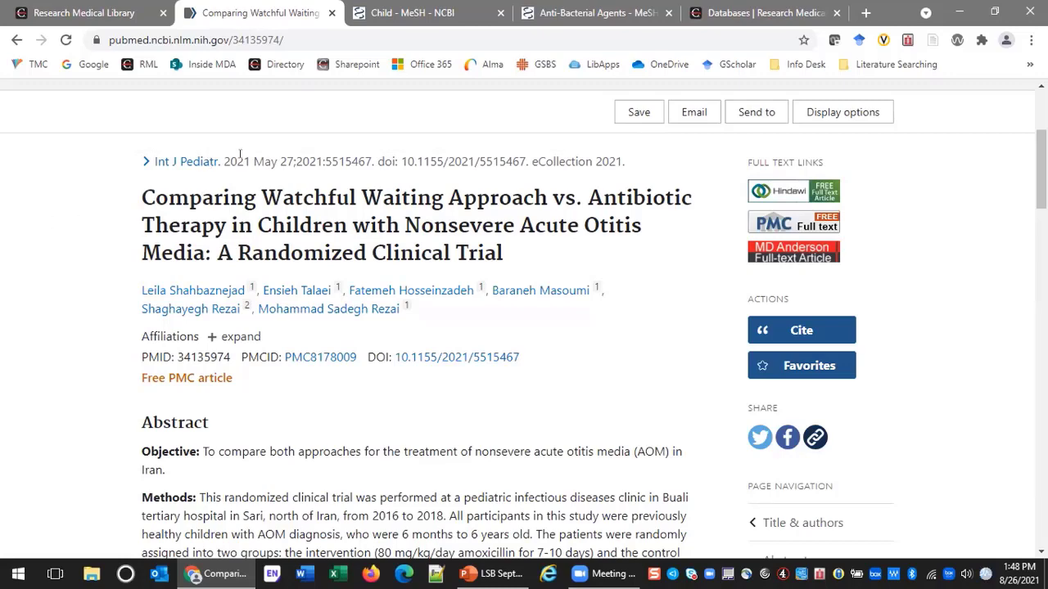
scroll(612, 334, down, 3)
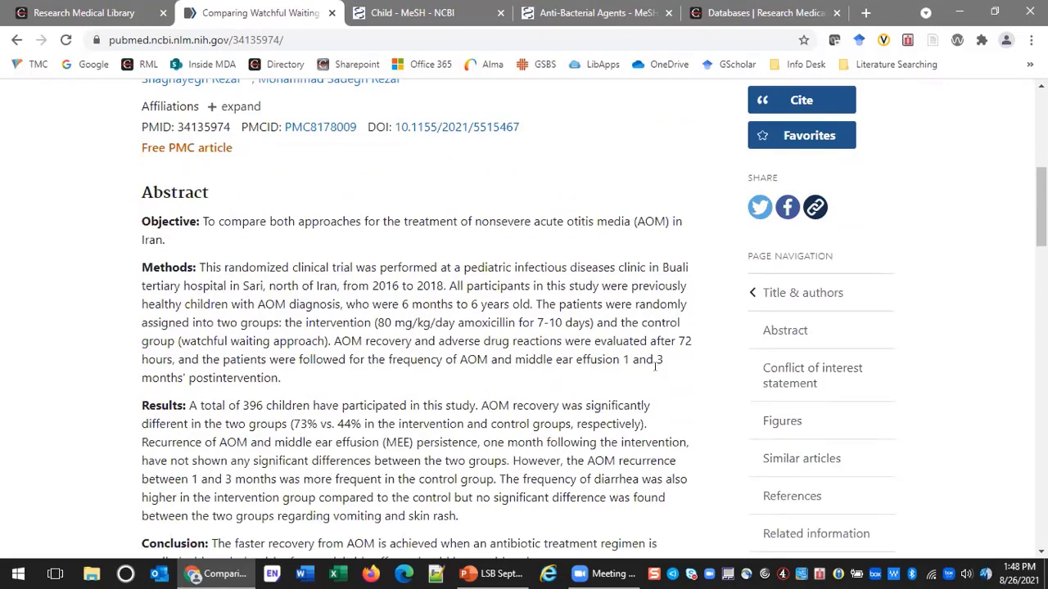
scroll(636, 356, down, 3)
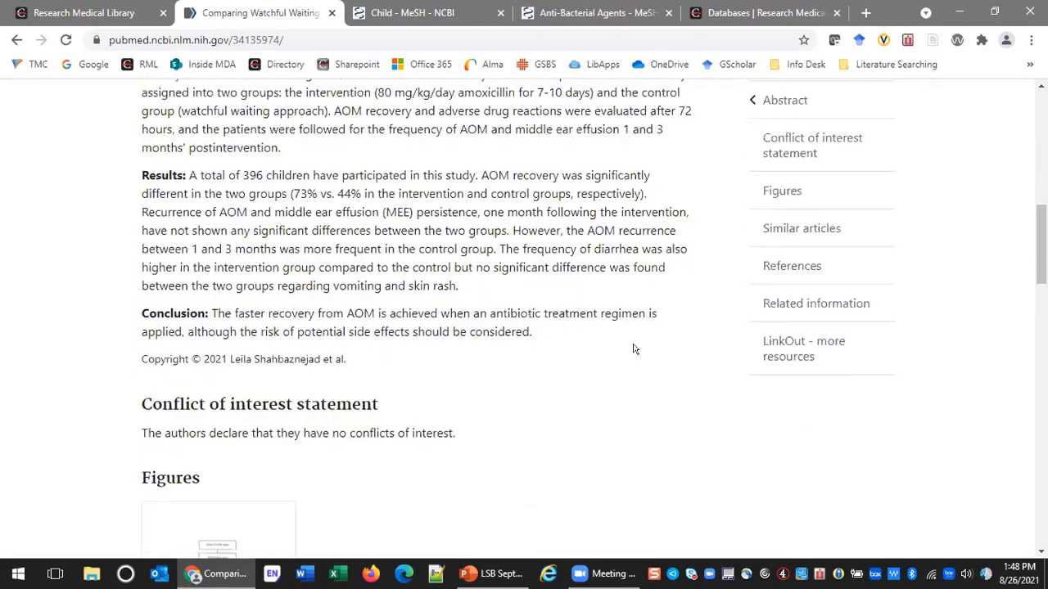
scroll(633, 350, up, 4)
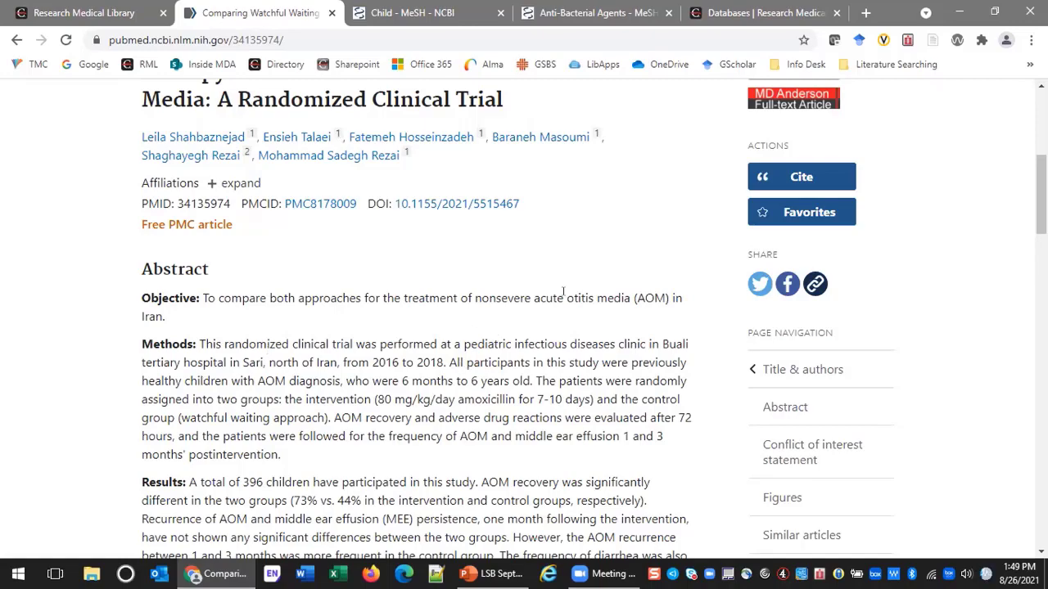
Skim the trial's figures, similar articles and references, then go back to the antibiotic therapy article.
scroll(563, 292, down, 3)
scroll(573, 288, down, 6)
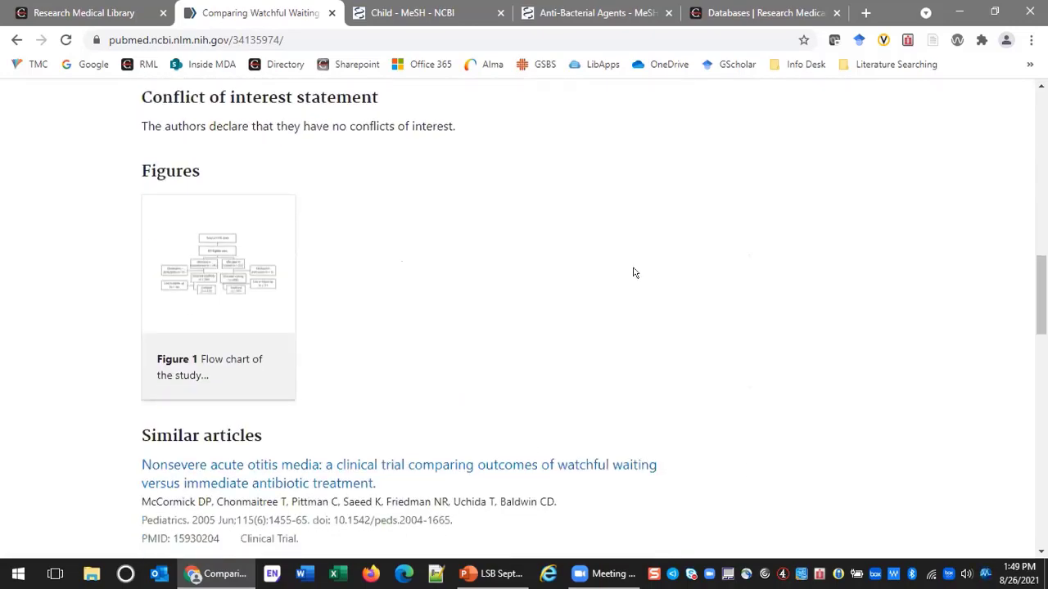
scroll(635, 271, down, 2)
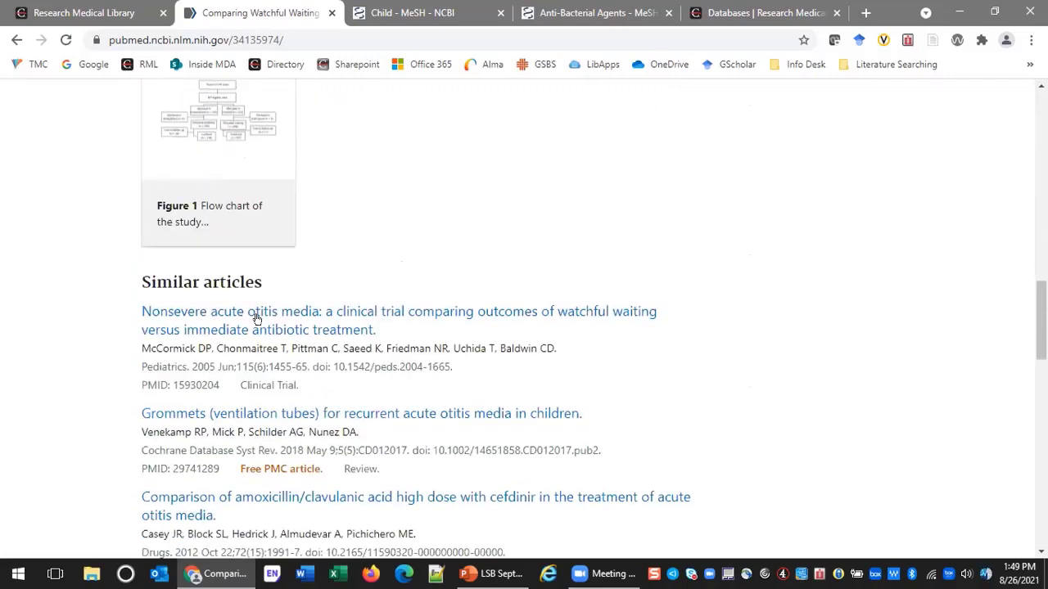
scroll(95, 319, down, 6)
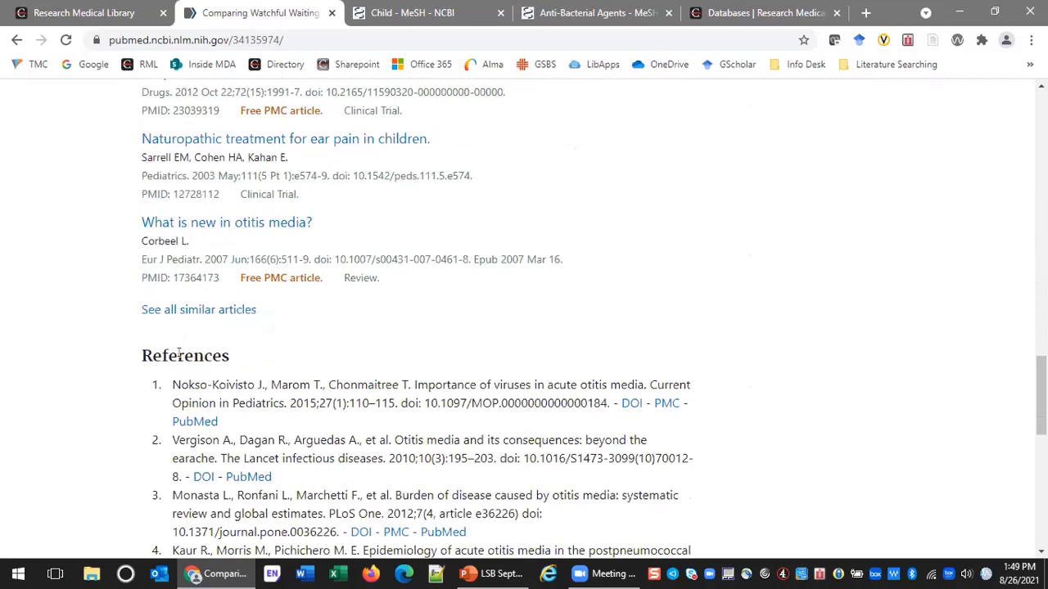
scroll(132, 357, down, 1)
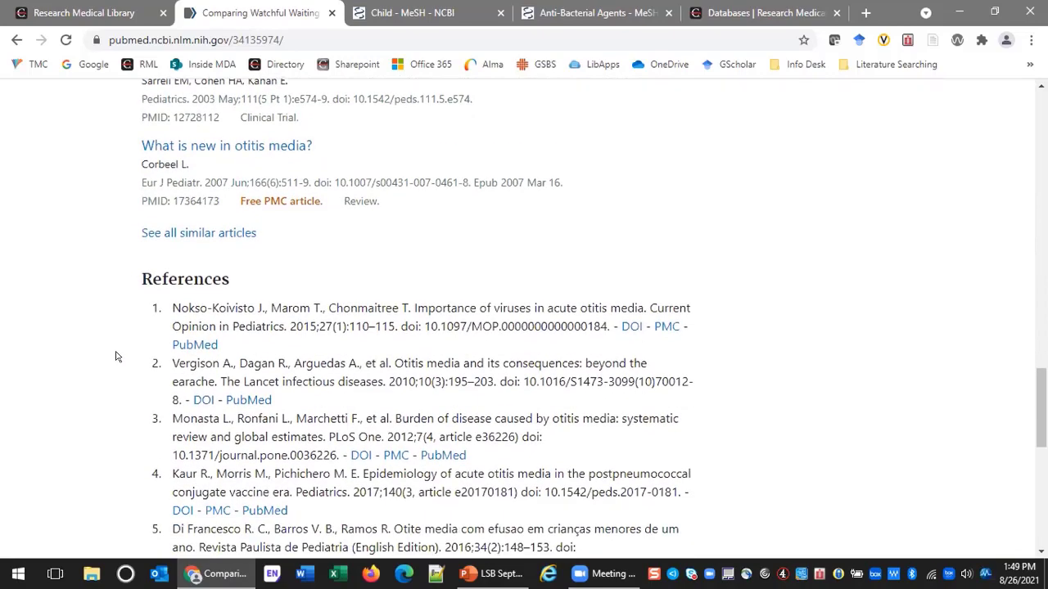
scroll(116, 356, down, 1)
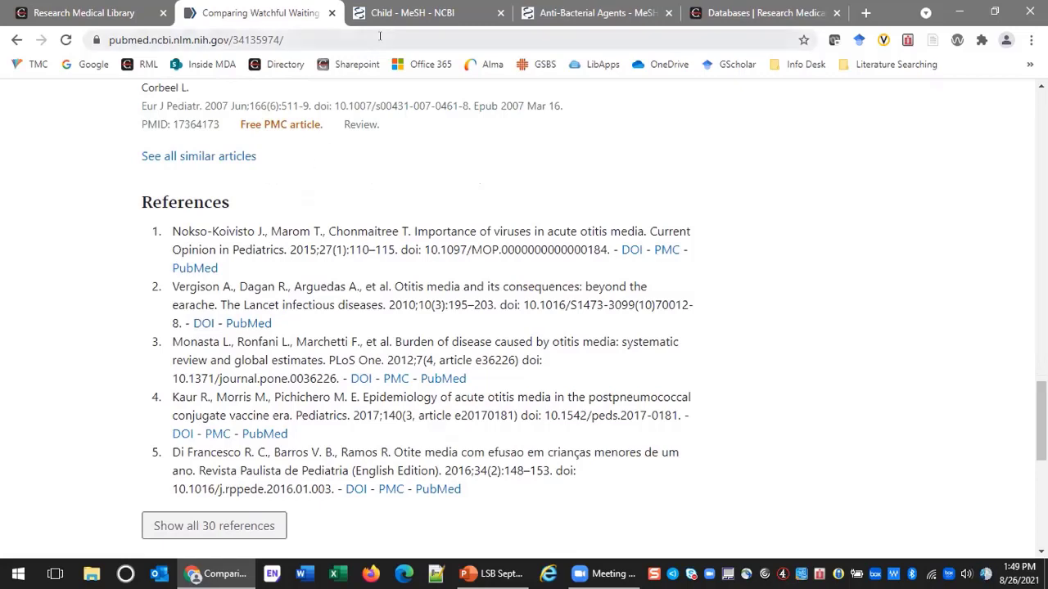
scroll(287, 136, up, 10)
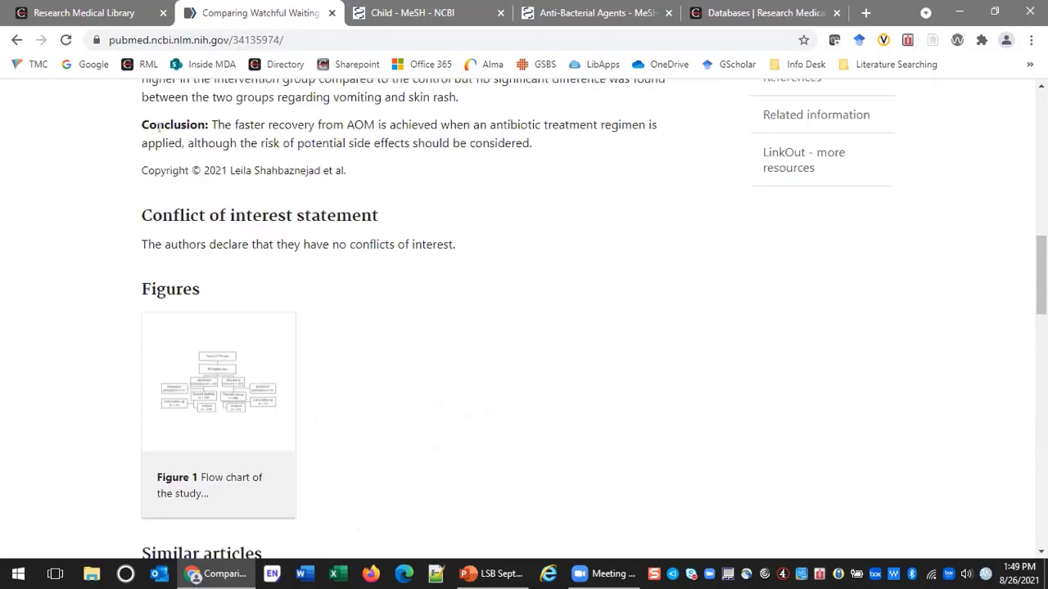
scroll(160, 125, up, 5)
click(14, 40)
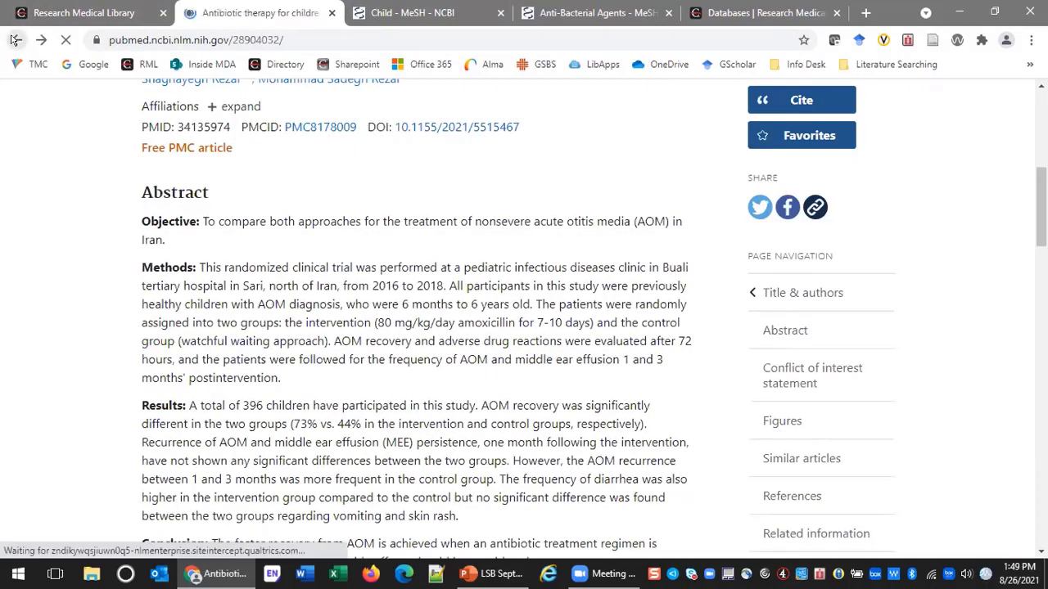
Go back to the 537-result otitis media list, skim it, then switch to the Research Medical Library.
click(15, 40)
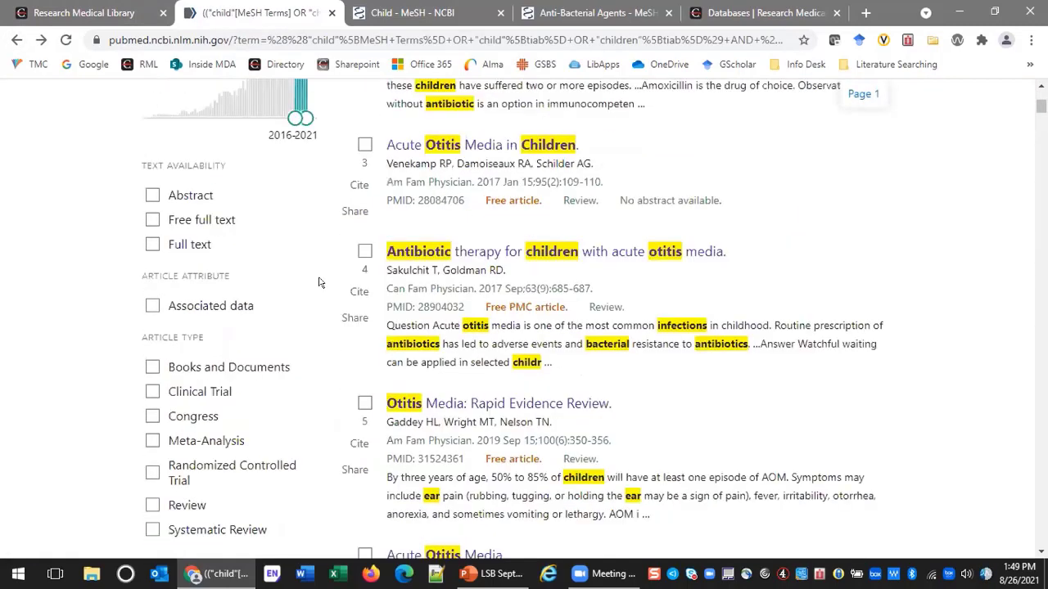
scroll(319, 283, up, 5)
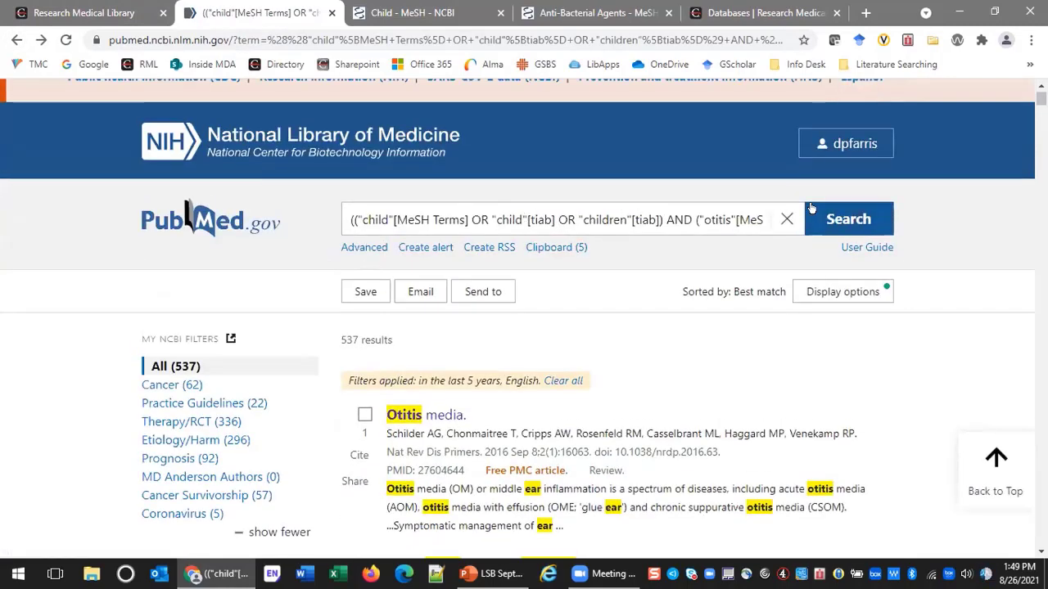
scroll(23, 244, down, 2)
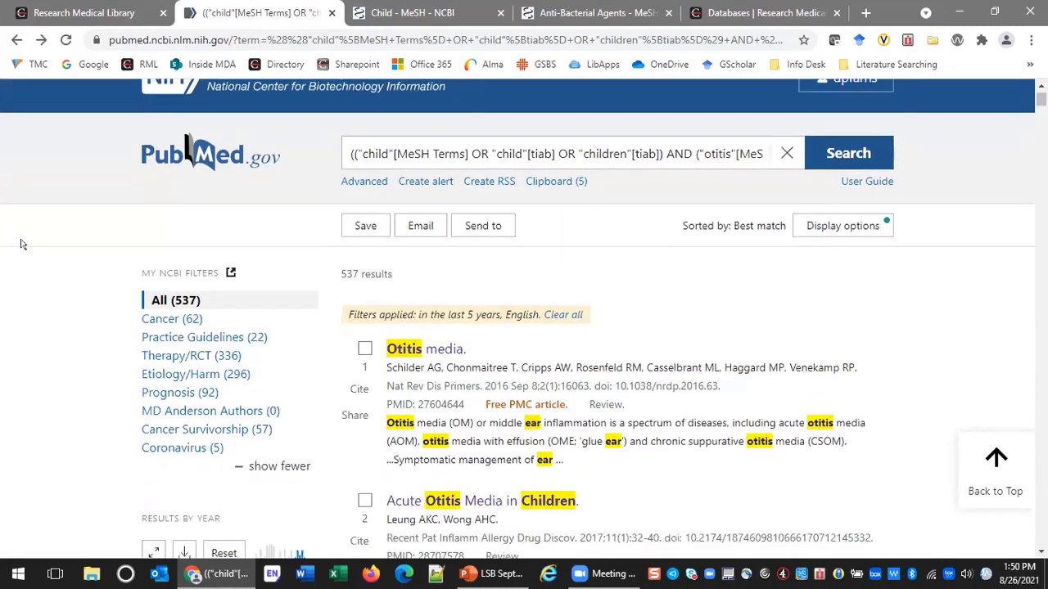
scroll(23, 244, down, 1)
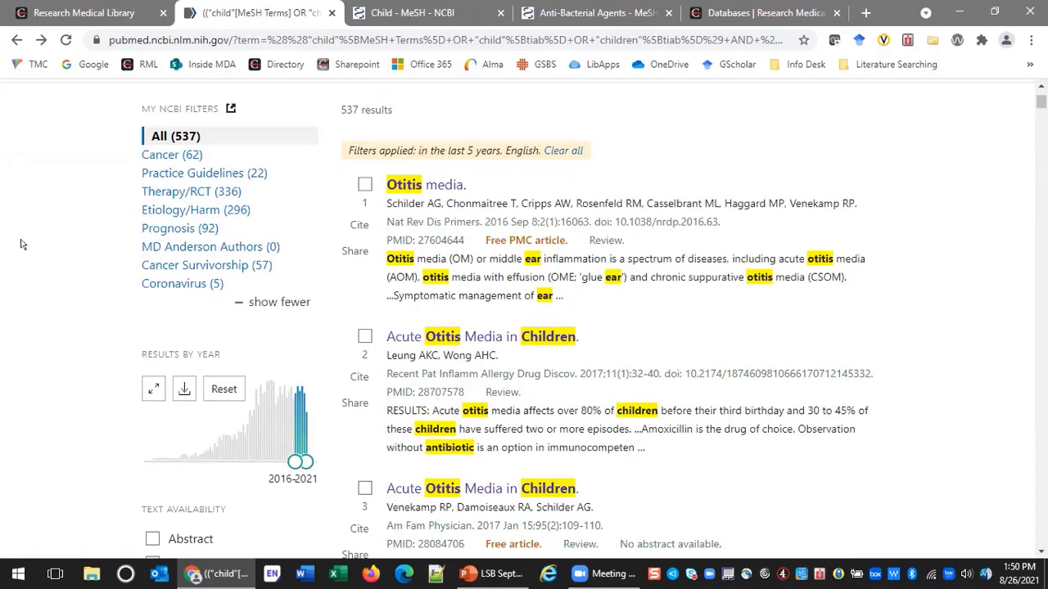
scroll(23, 244, down, 2)
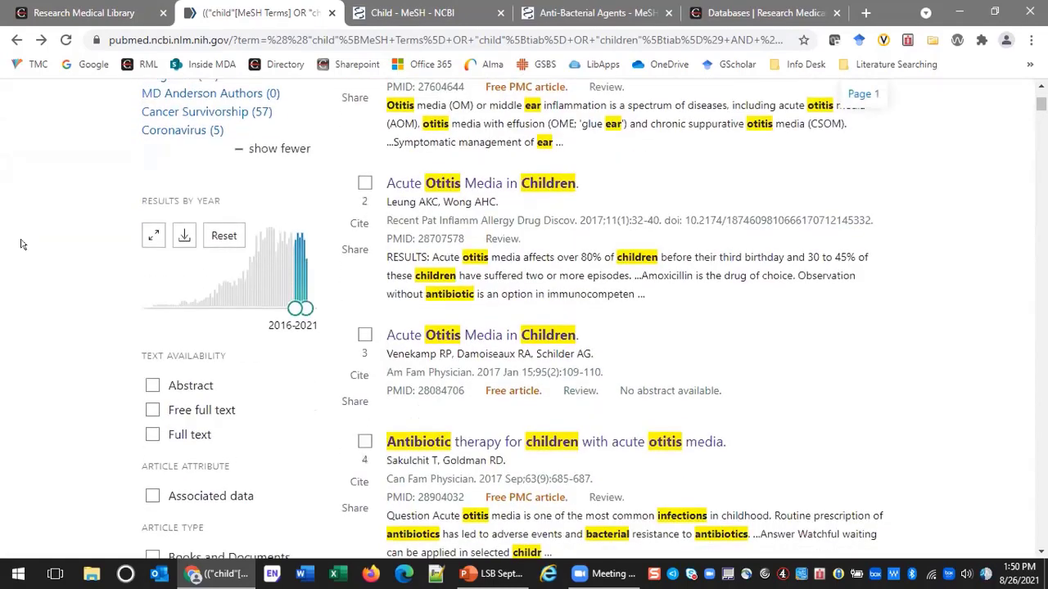
scroll(23, 244, down, 8)
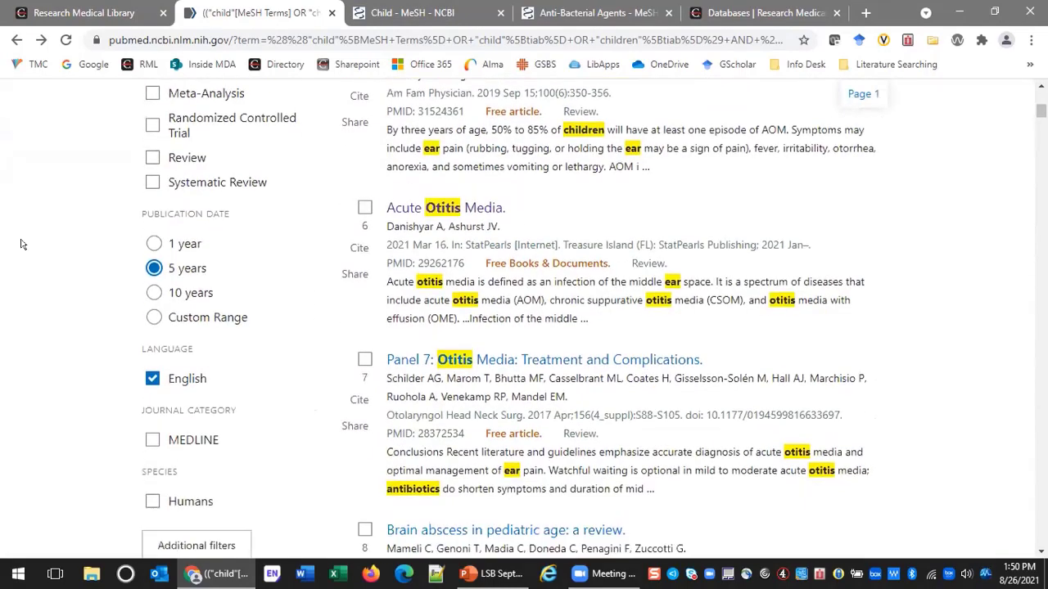
scroll(23, 244, down, 2)
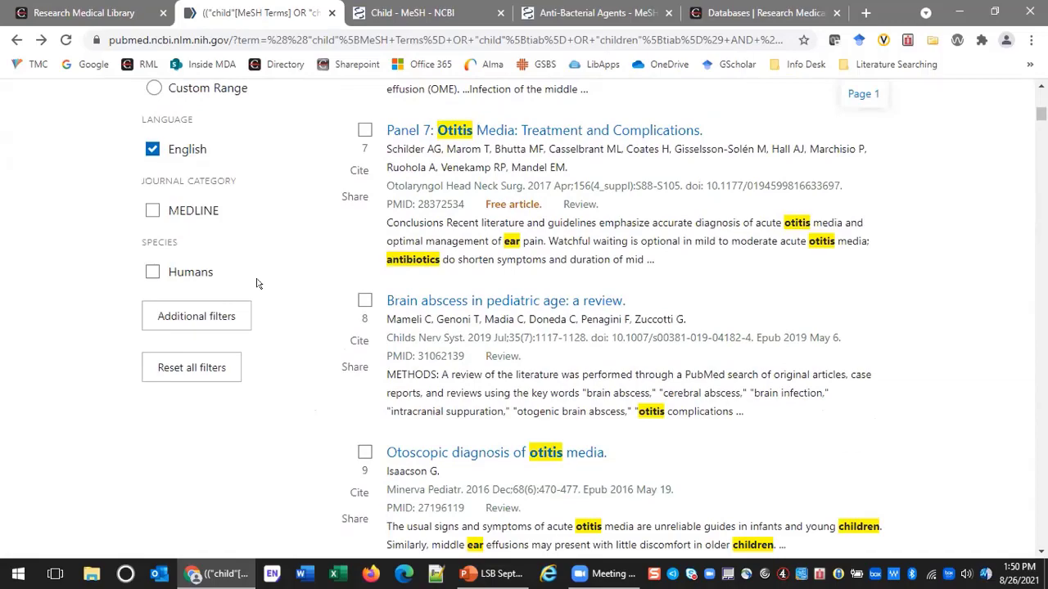
scroll(256, 283, up, 9)
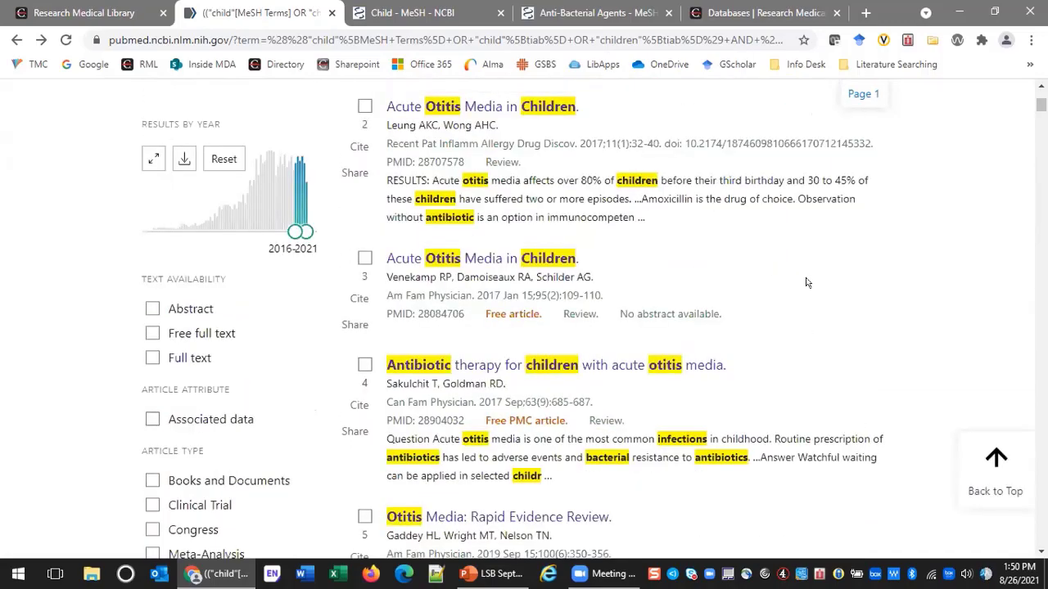
scroll(829, 276, up, 3)
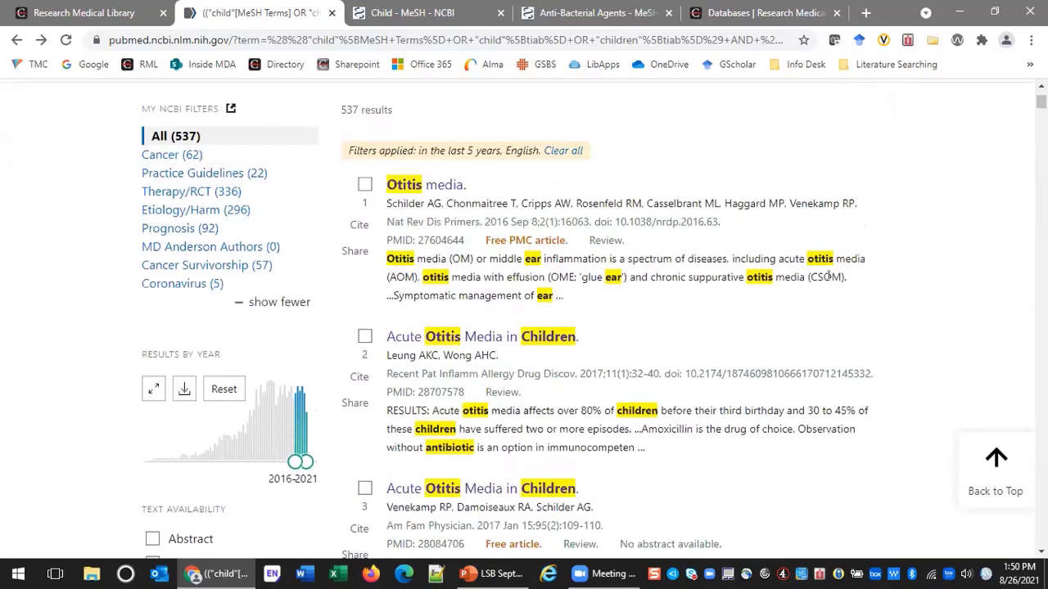
scroll(828, 276, up, 3)
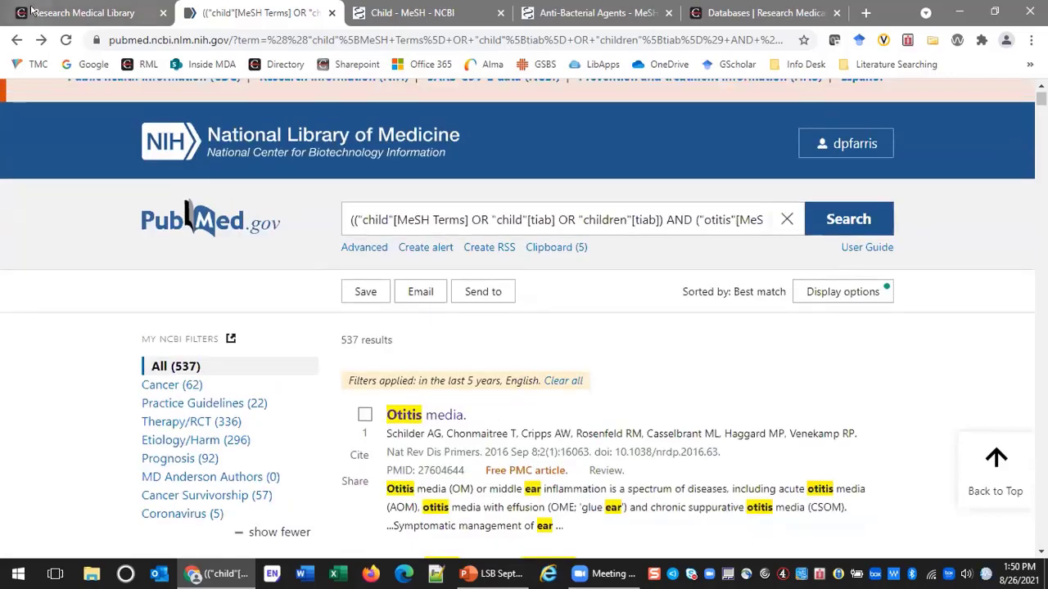
click(57, 10)
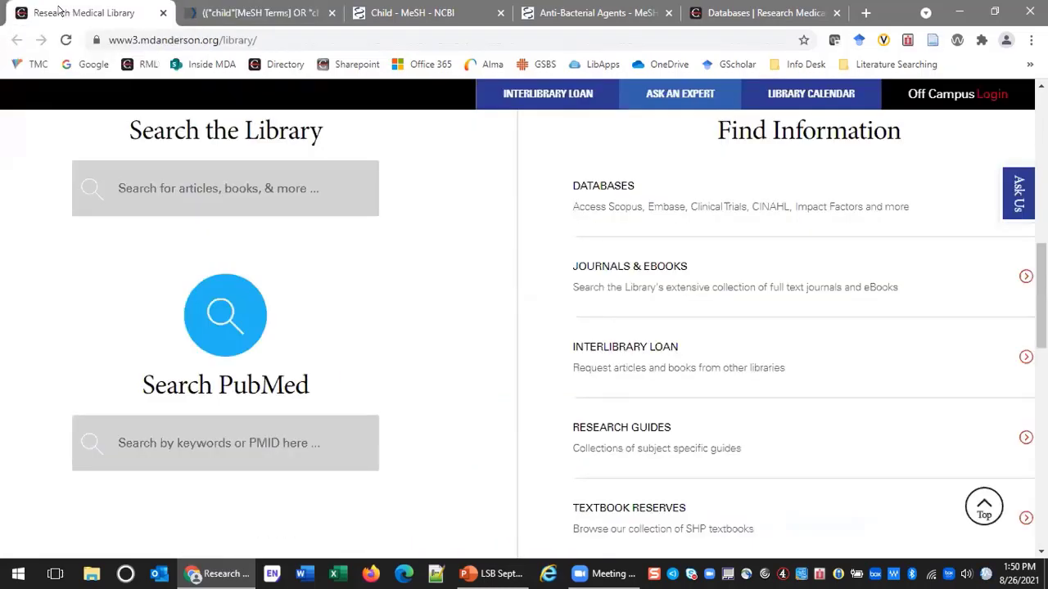
Open the library's Databases list and launch Web of Science from Core Databases.
click(614, 186)
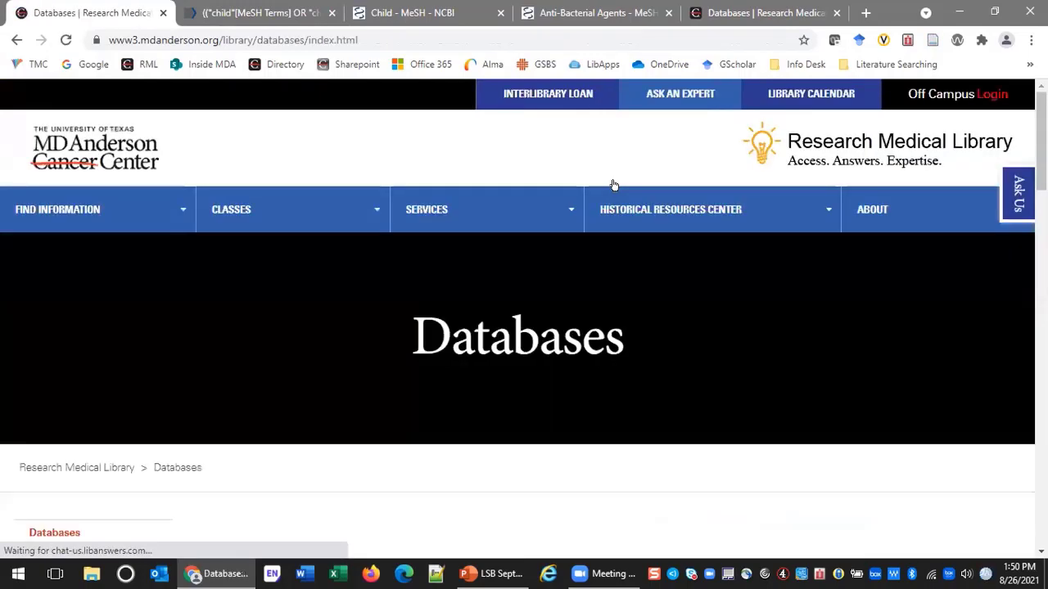
scroll(614, 186, down, 2)
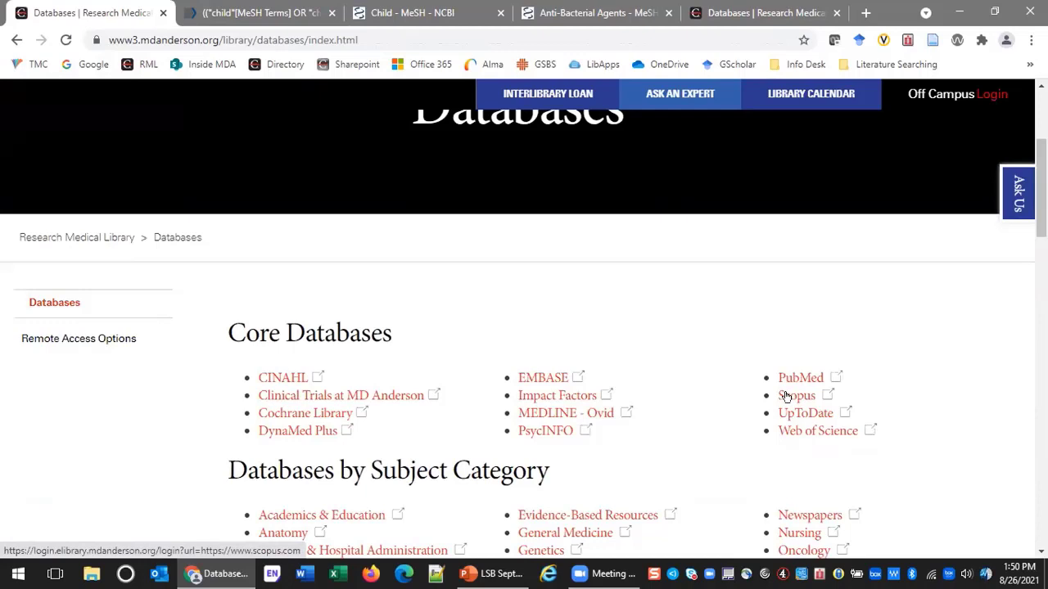
click(807, 432)
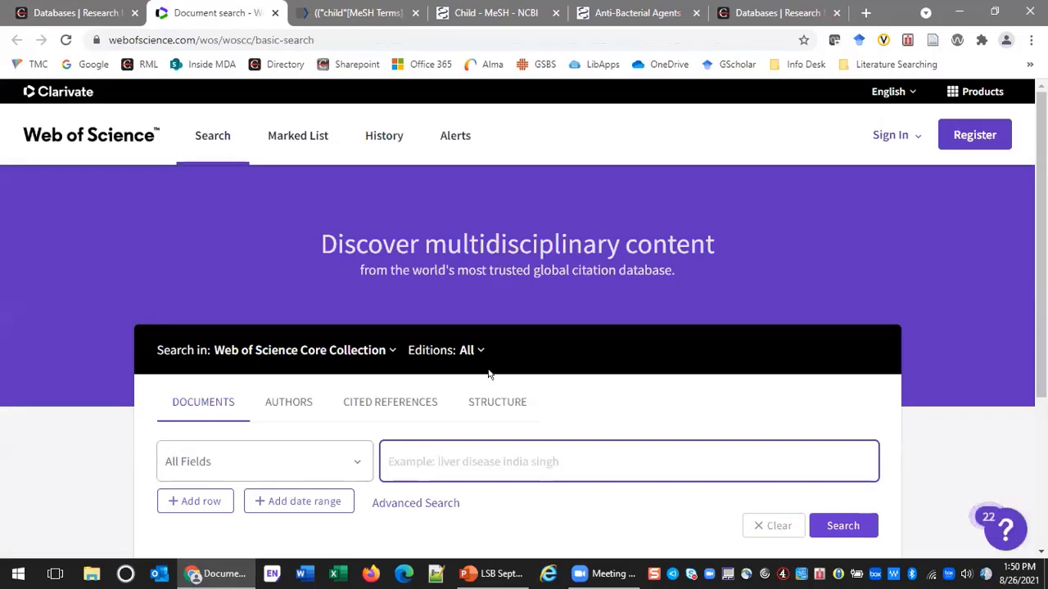
Search Web of Science All Fields for 'children ear infections antibiotic' and skim the 786 results.
text(childre)
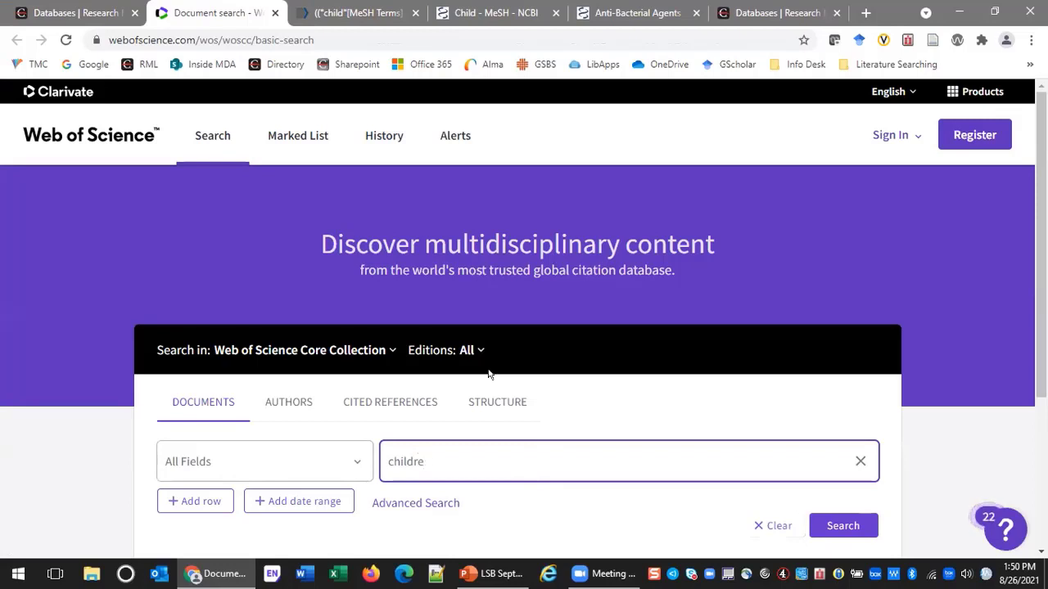
text(n ear infections)
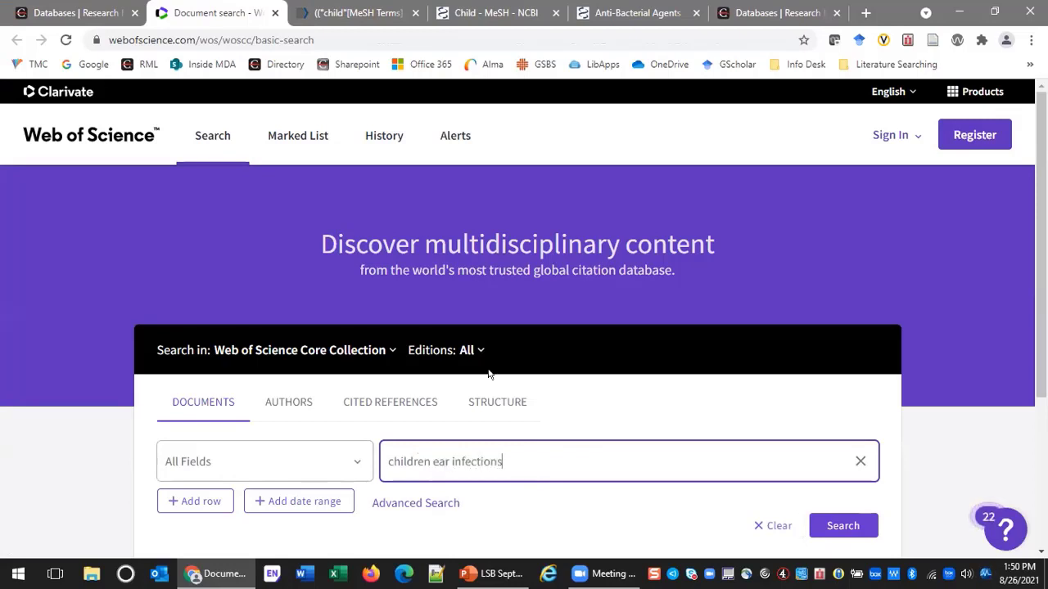
text( antibiotics)
key(Return)
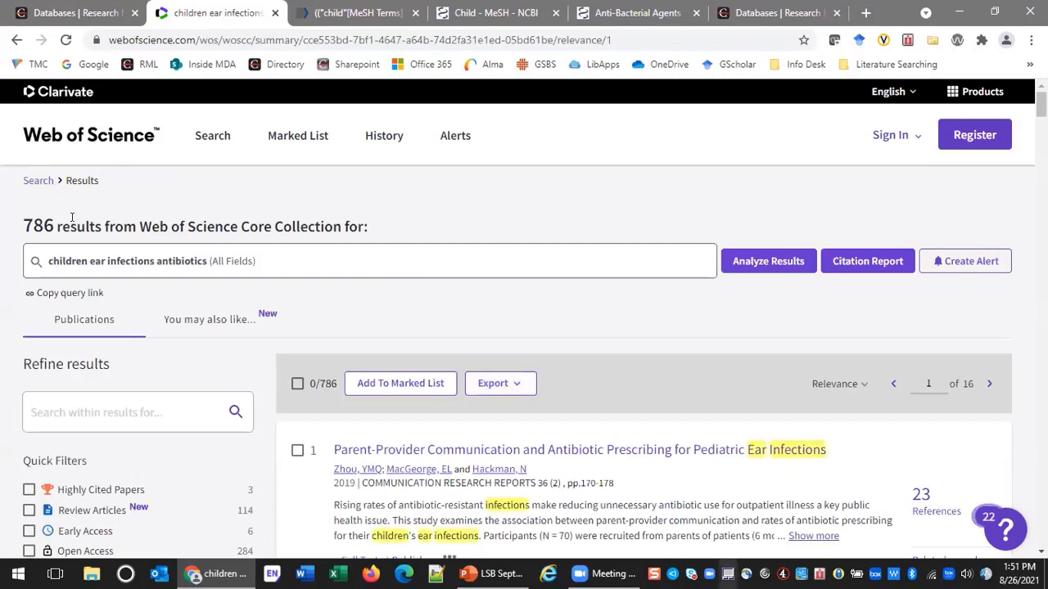
scroll(451, 235, down, 2)
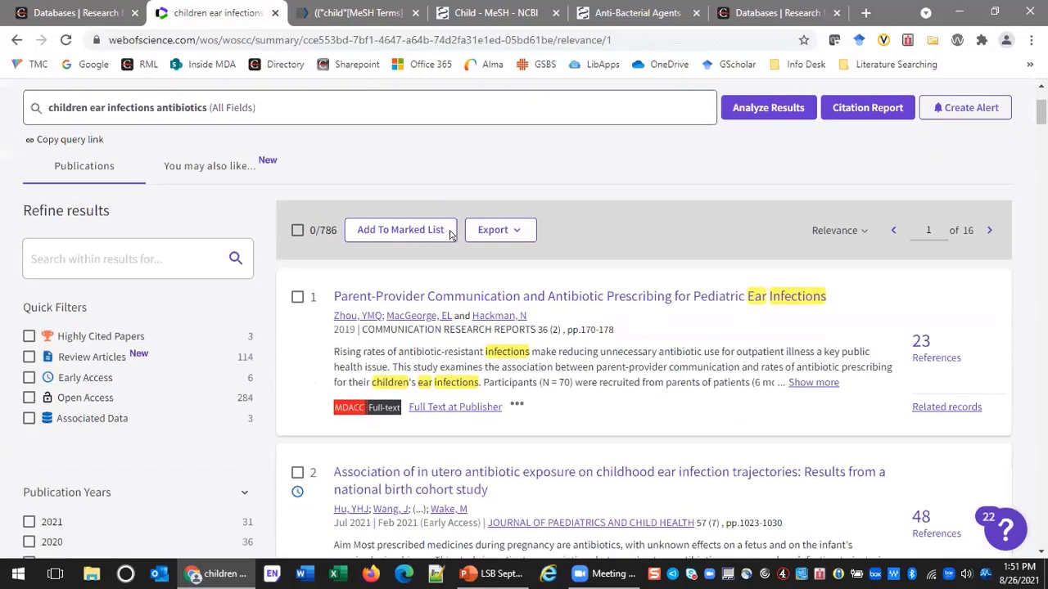
scroll(451, 235, down, 3)
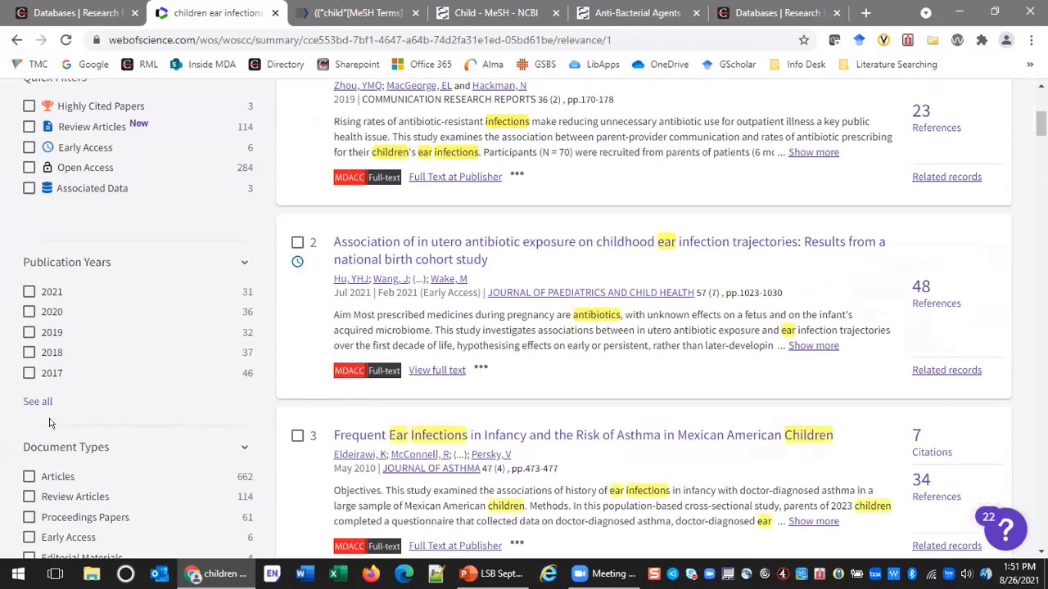
scroll(141, 348, up, 3)
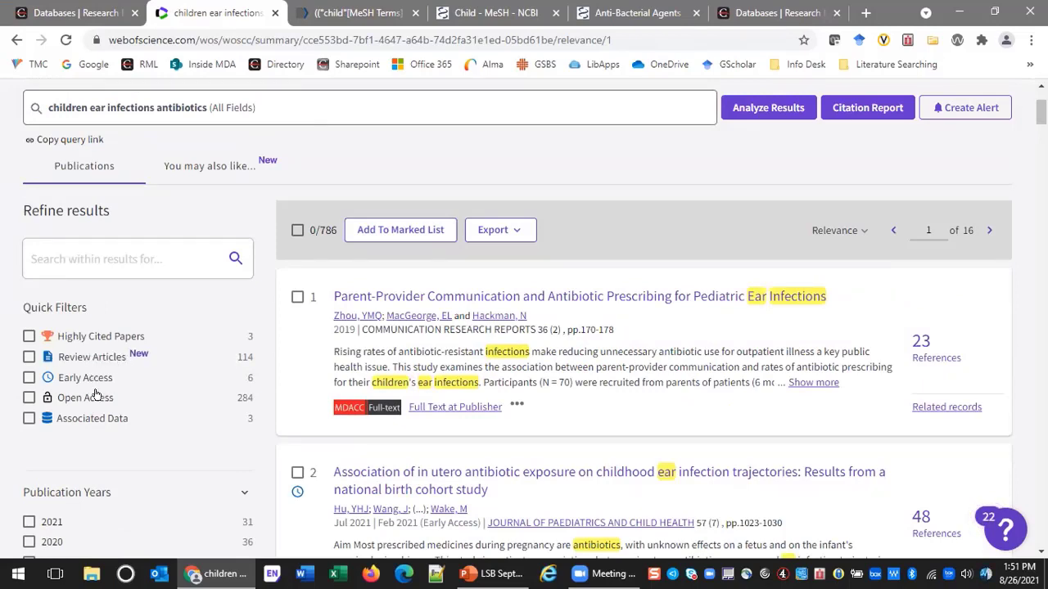
Refine the results with the Highly Cited Papers quick filter, leaving 3 articles.
click(29, 336)
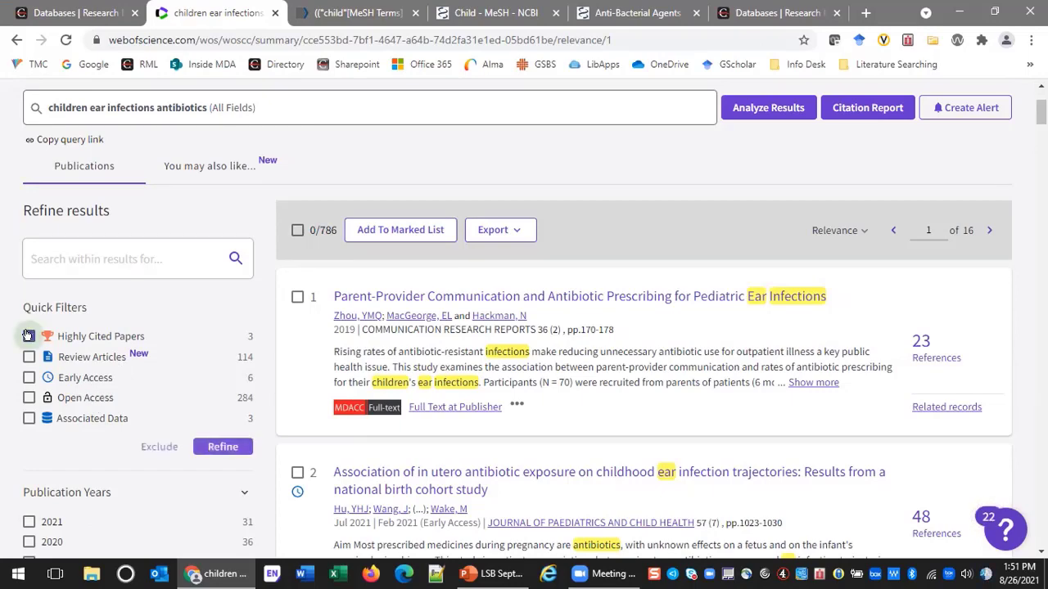
click(215, 446)
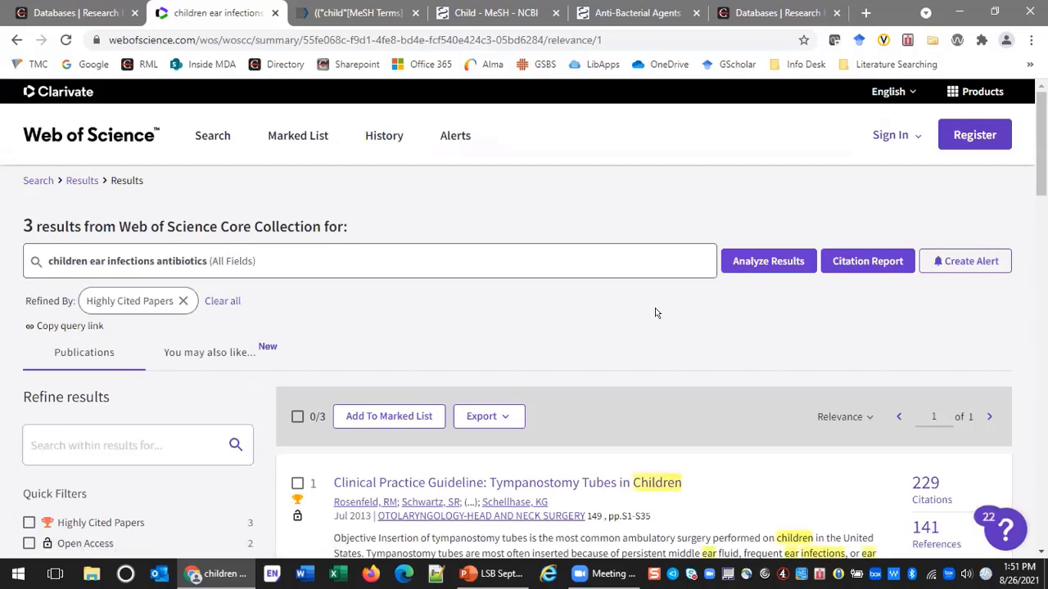
scroll(655, 308, down, 3)
scroll(655, 305, down, 2)
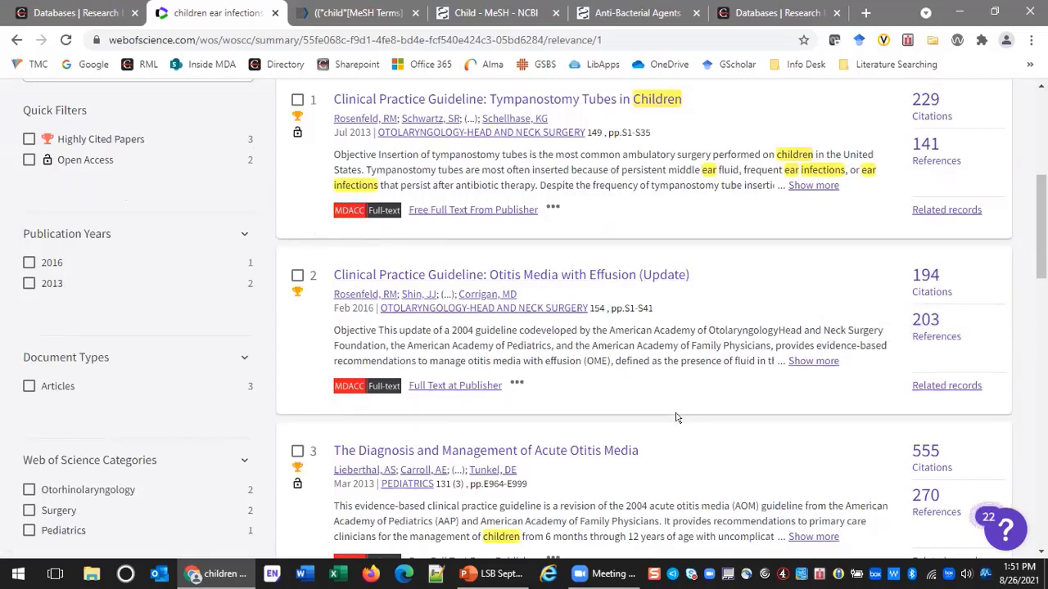
Launch Scopus from the library's Databases page and bring up its document search page.
click(97, 10)
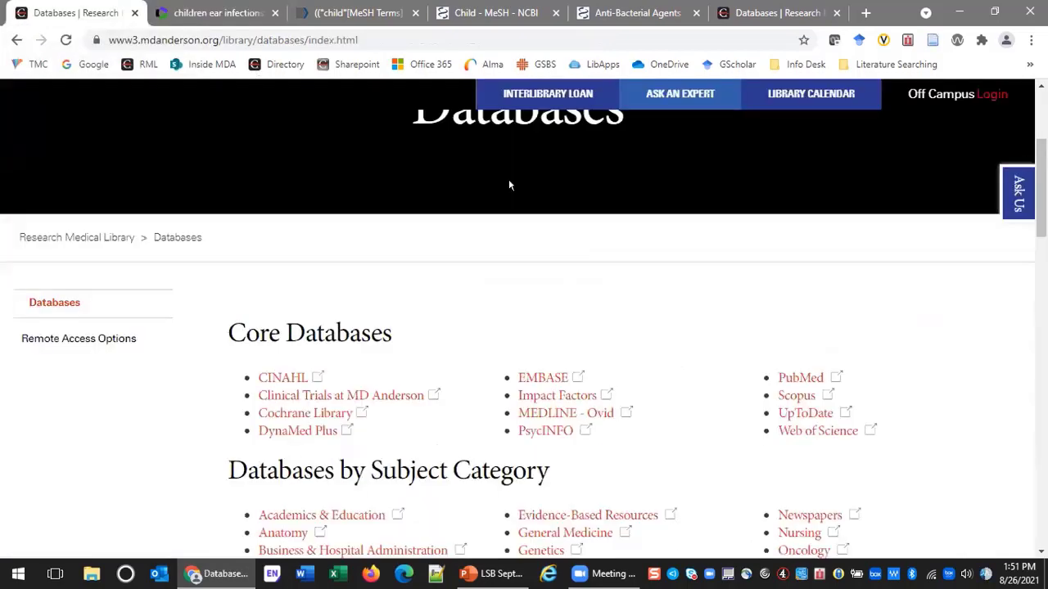
click(803, 403)
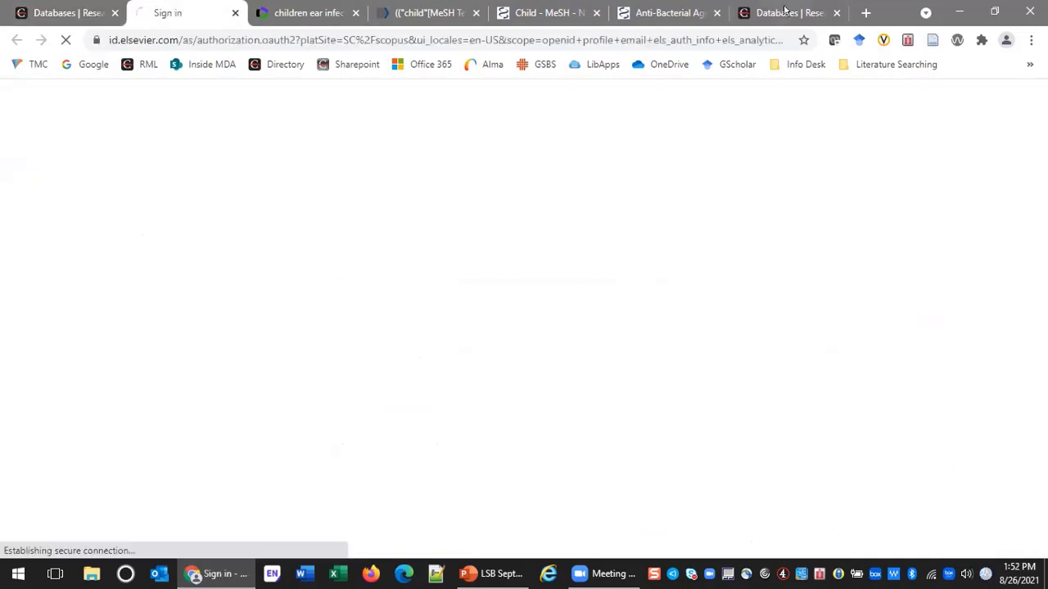
click(307, 13)
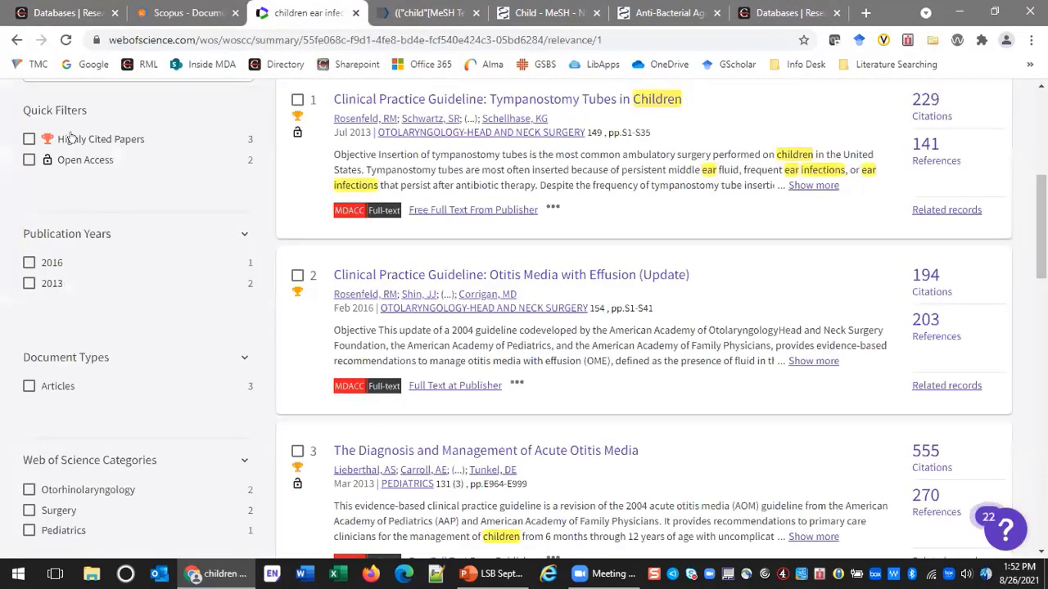
click(185, 13)
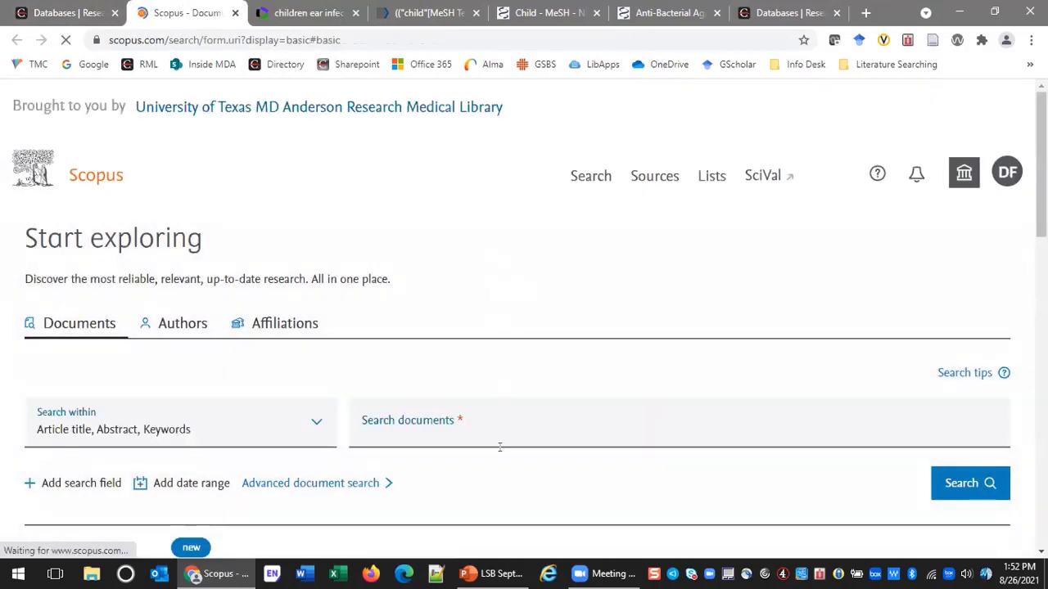
Search Scopus for 'children ear infections antibiotics', then reopen the 2,174-result query for editing.
click(472, 417)
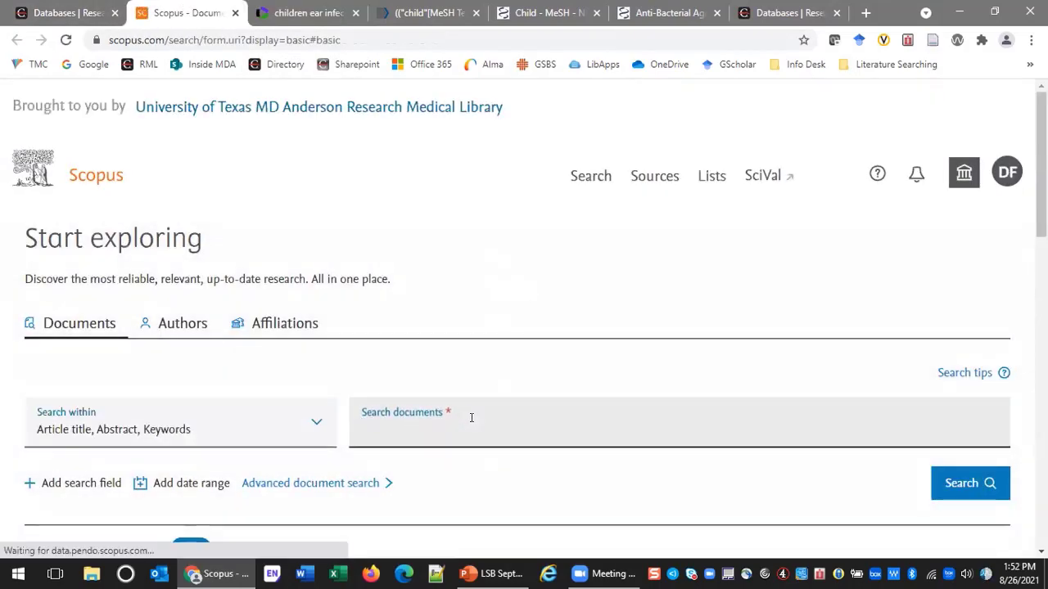
text(childr)
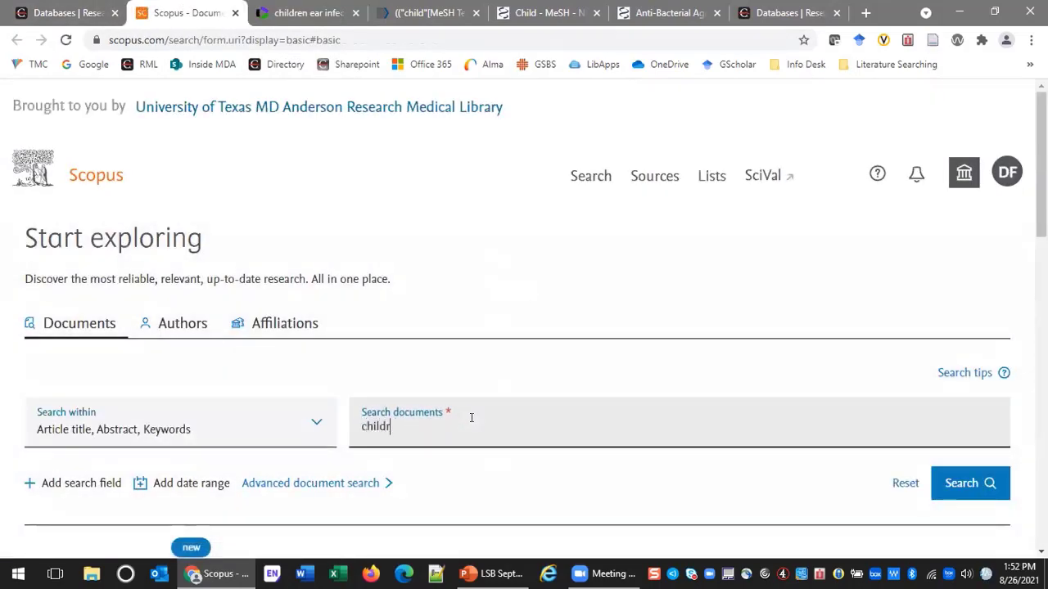
text(en ear infections )
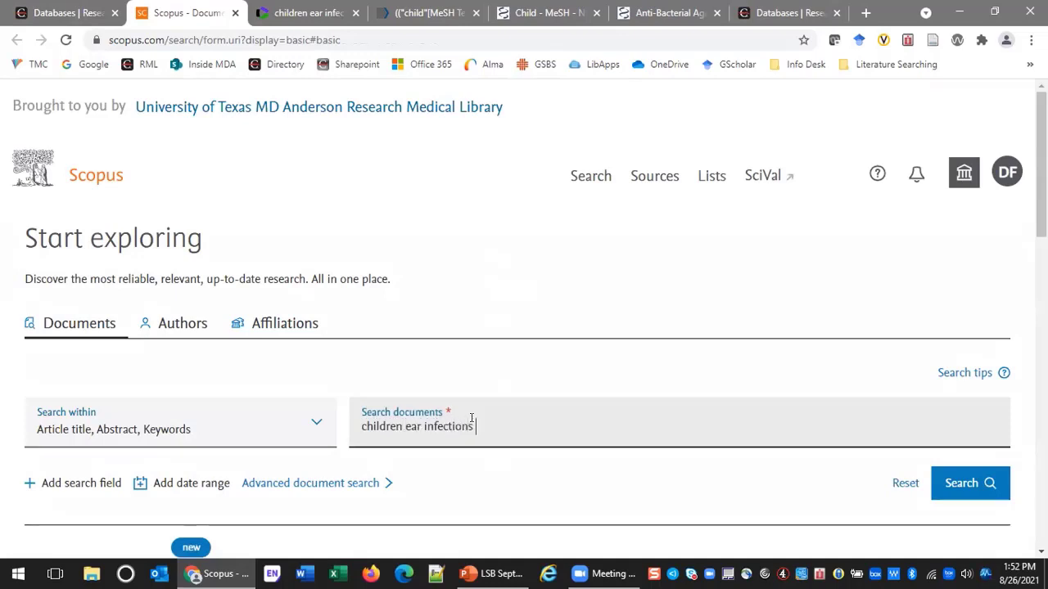
text(antibiotics)
key(Return)
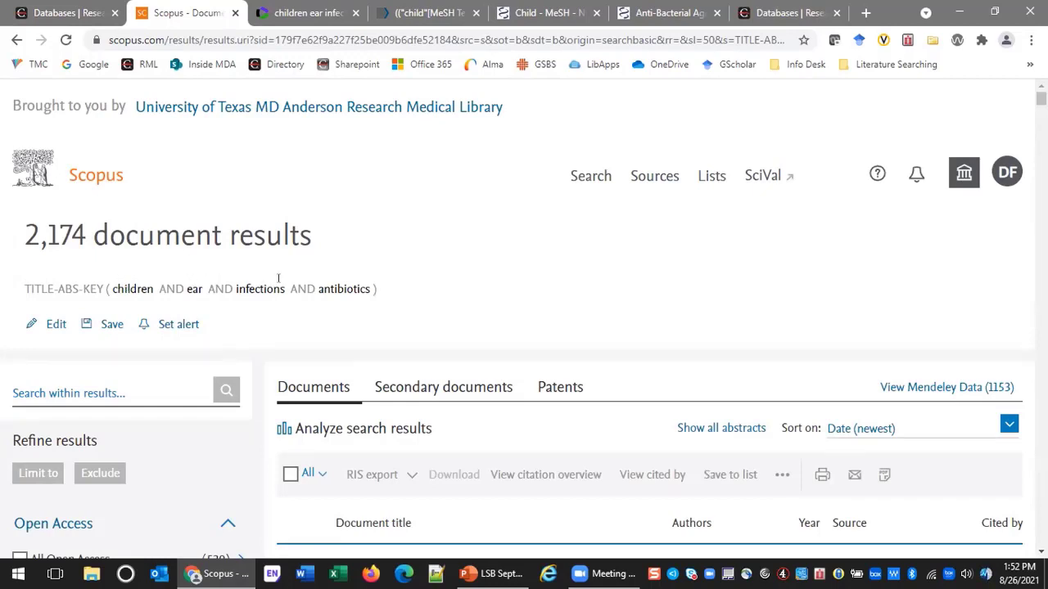
click(47, 318)
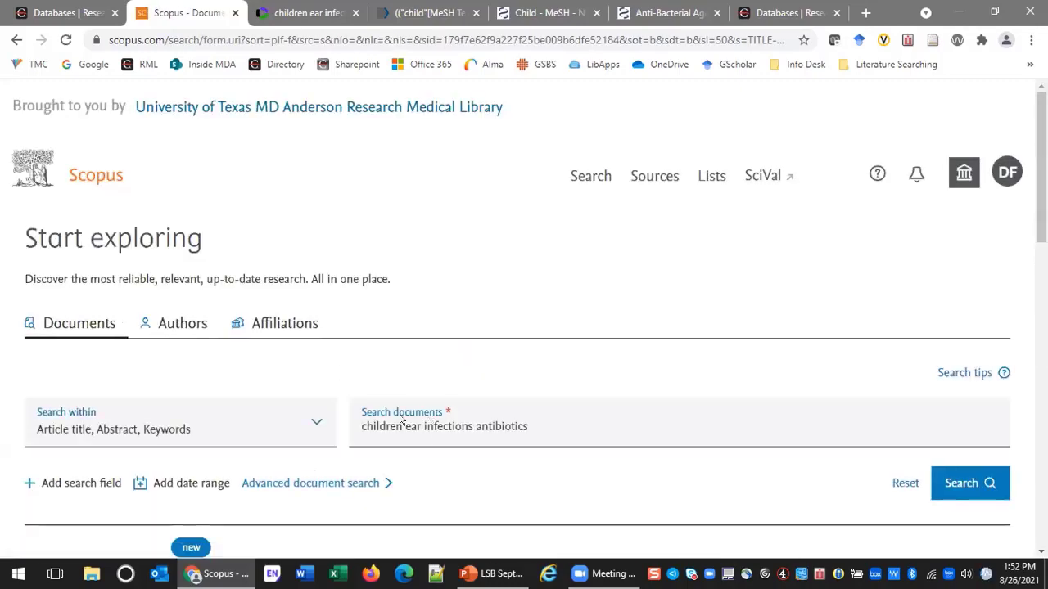
click(404, 421)
text(")
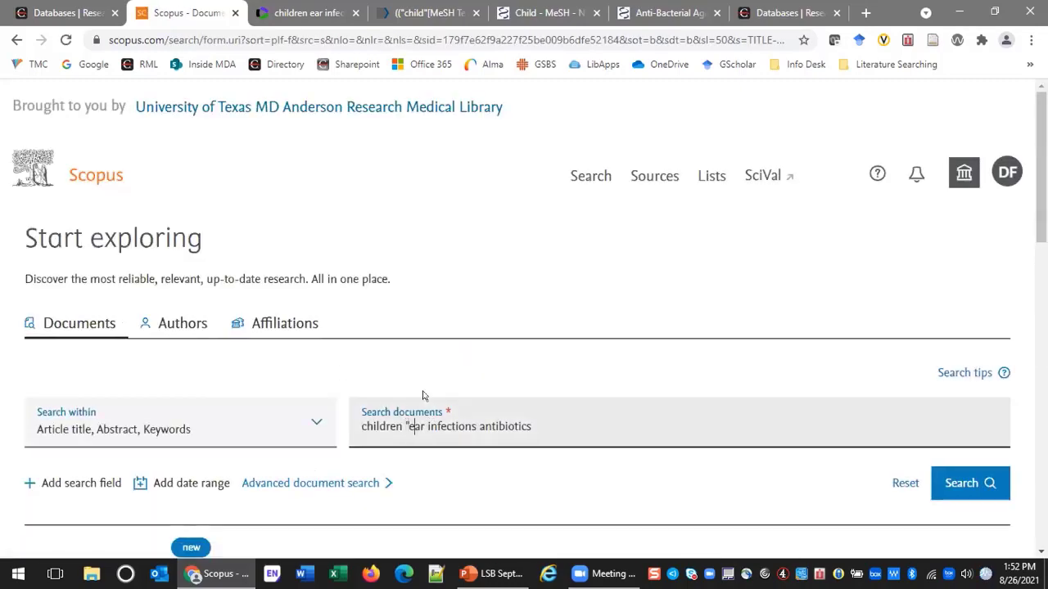
key(Right)
key(Right)
key(Right)
key(Right)
key(Right)
key(Right)
key(Right)
key(Right)
text(")
key(Return)
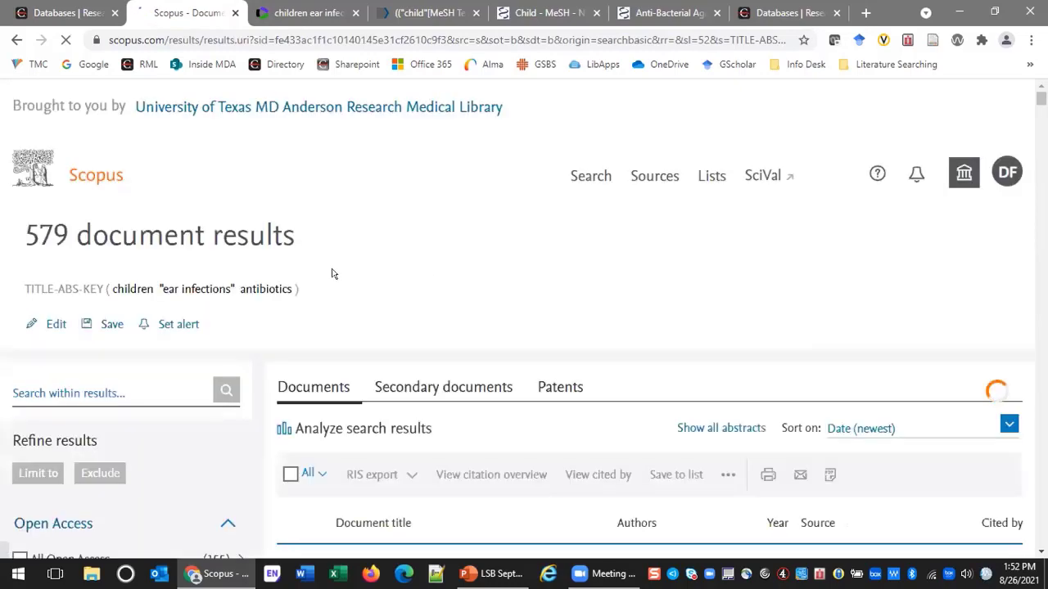
scroll(390, 260, down, 1)
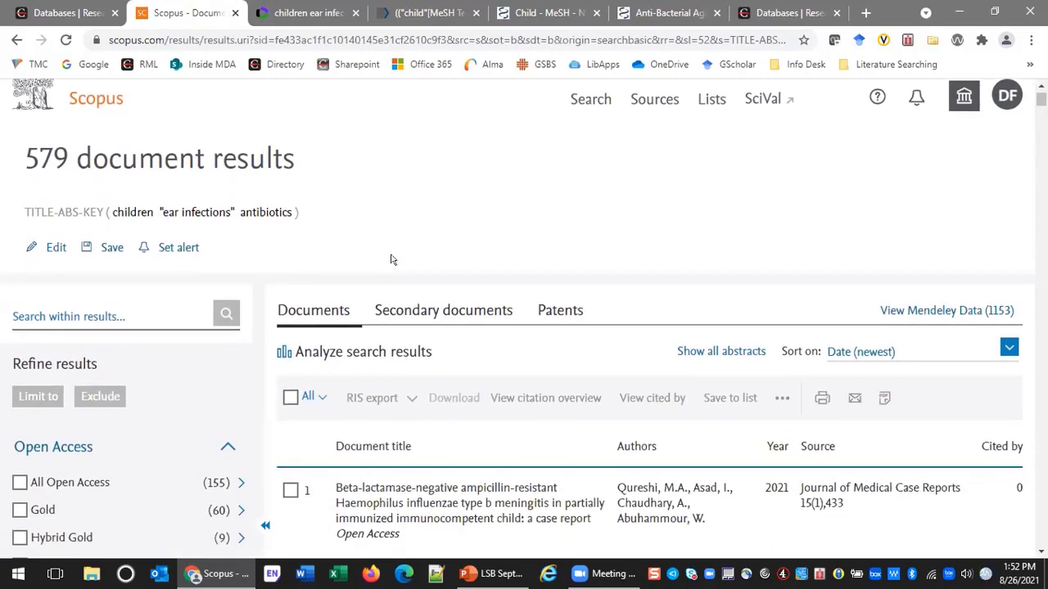
scroll(390, 259, down, 2)
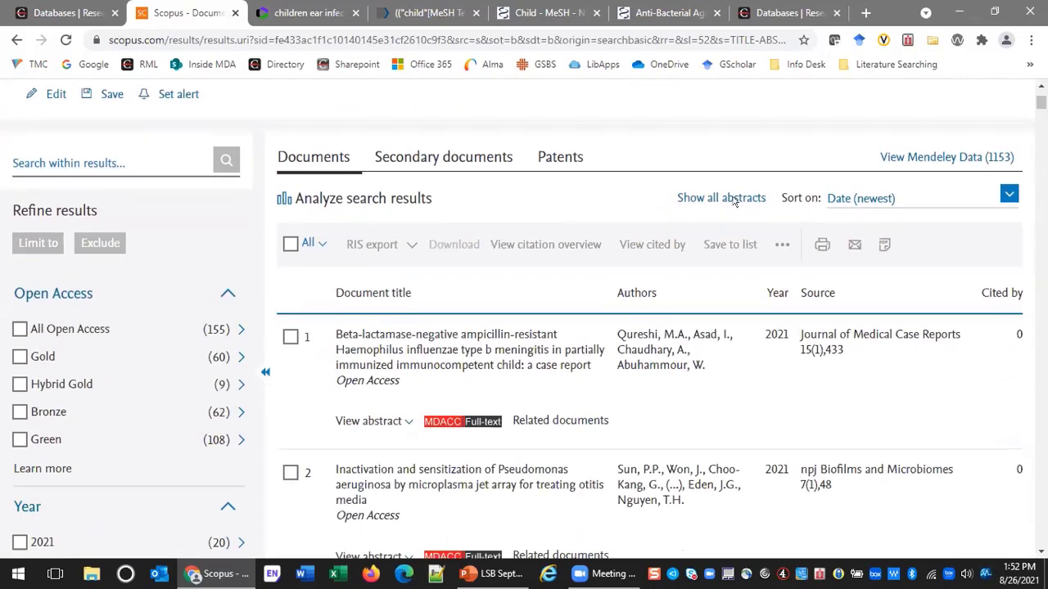
scroll(933, 196, up, 1)
scroll(932, 197, up, 1)
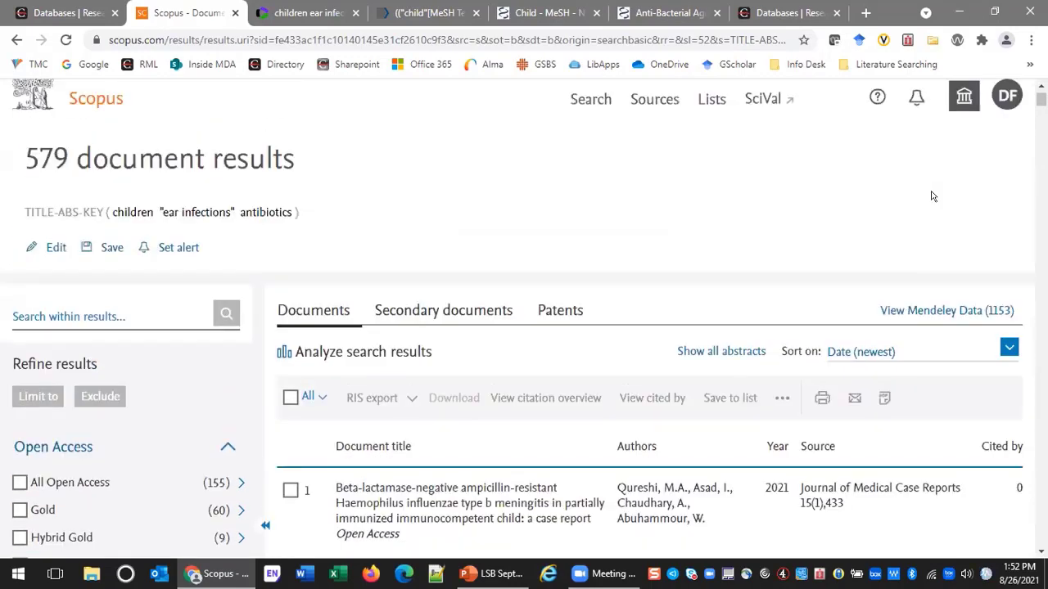
scroll(924, 213, down, 2)
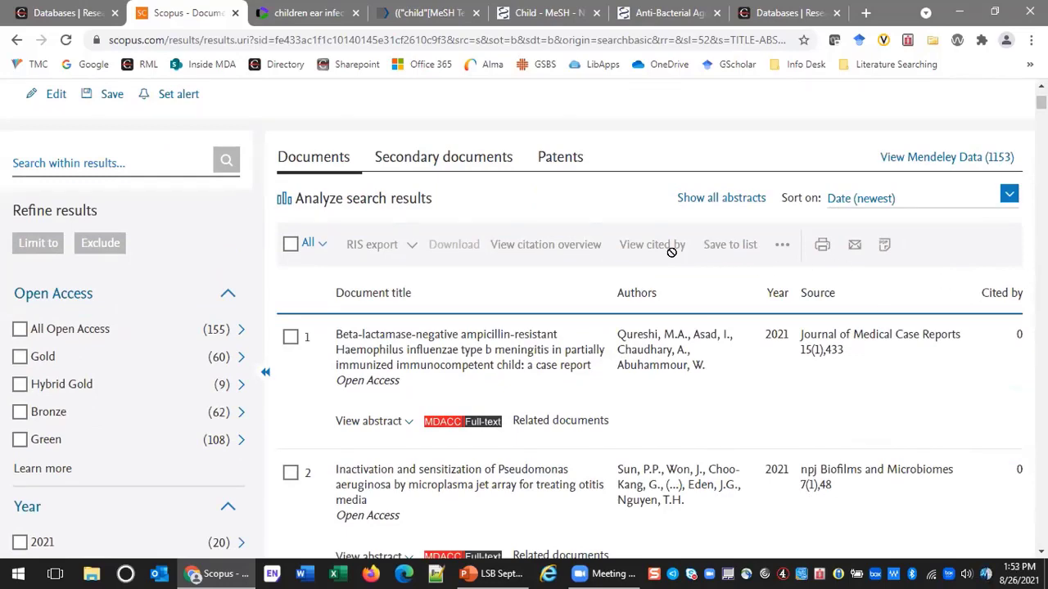
scroll(307, 256, down, 20)
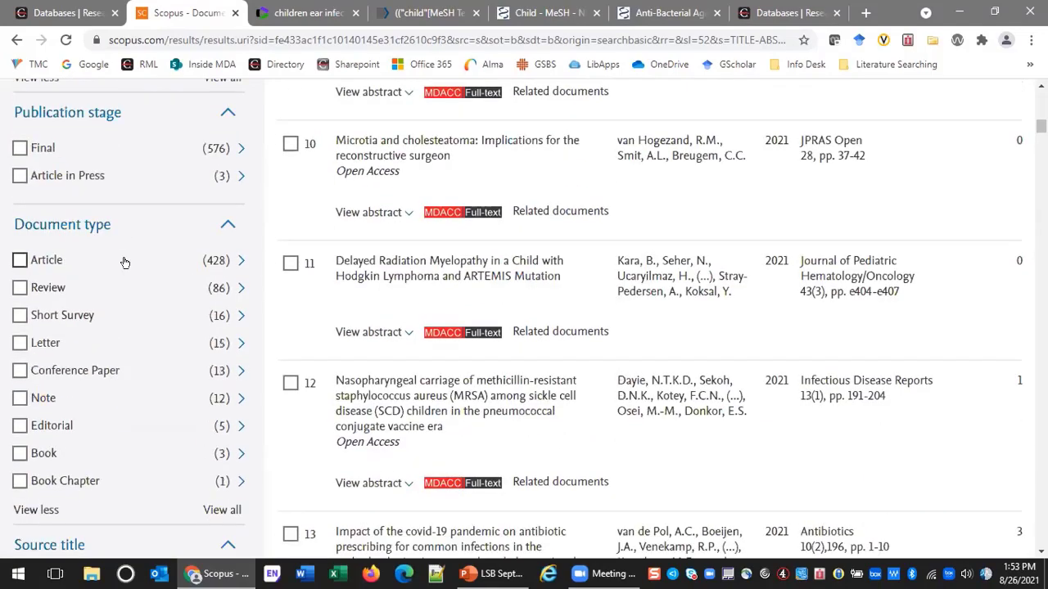
scroll(125, 262, down, 10)
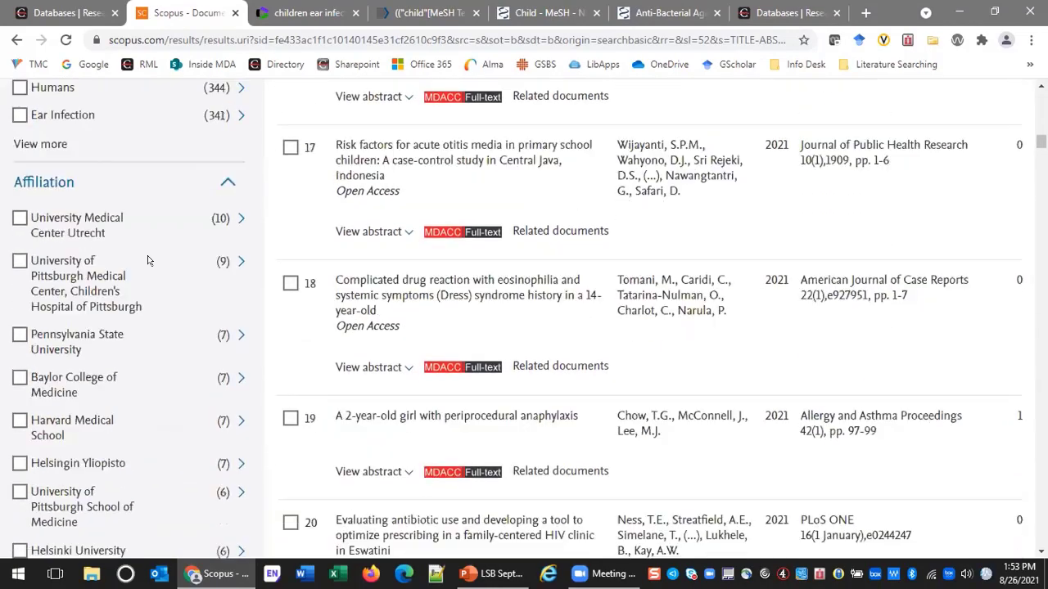
scroll(164, 262, up, 20)
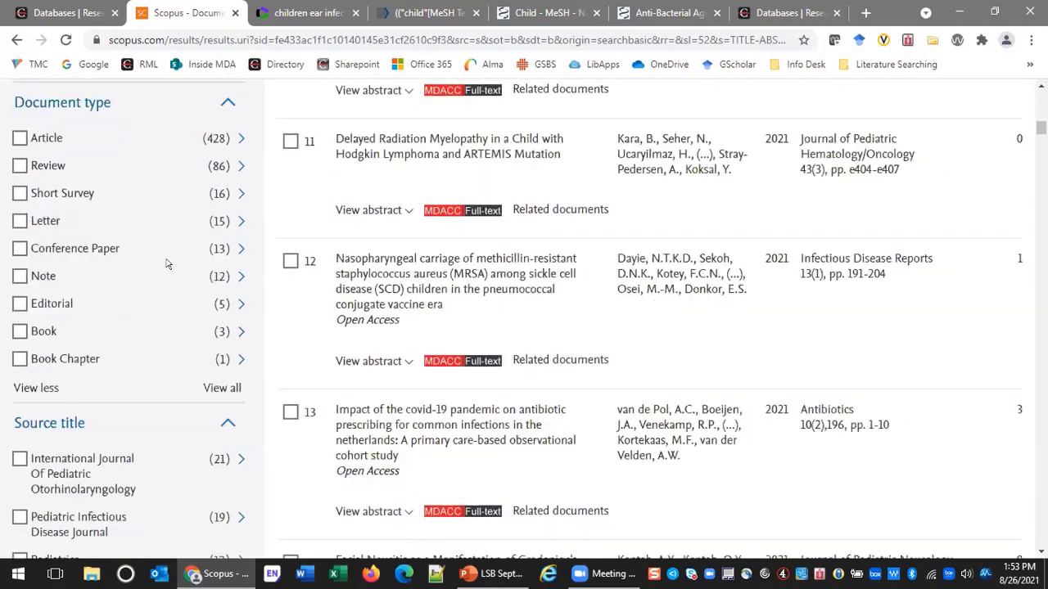
scroll(773, 337, down, 2)
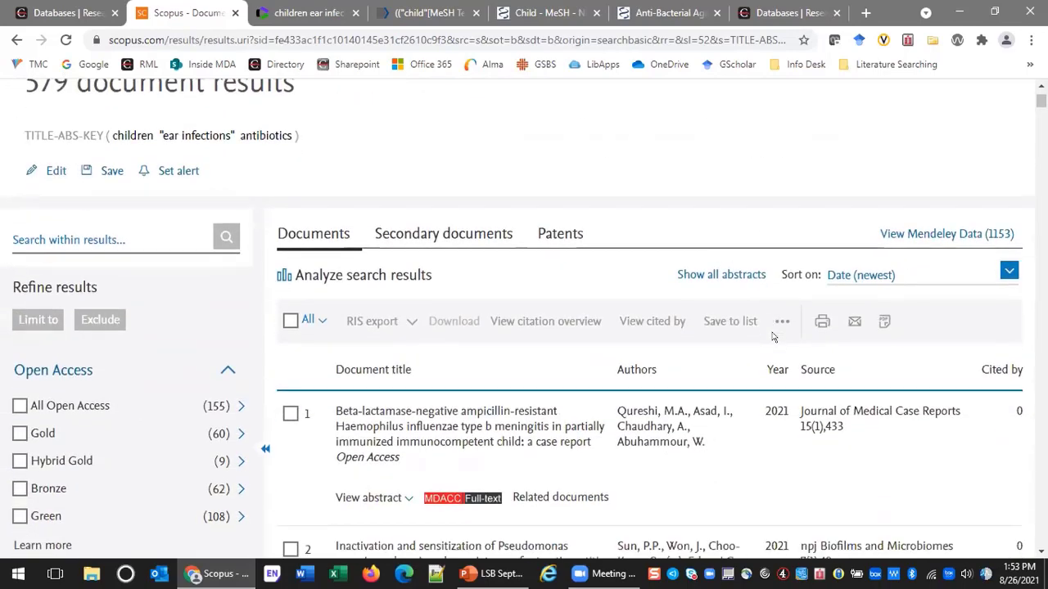
Sort the 579 results by Cited by (highest) and skim the top-cited articles.
click(1004, 272)
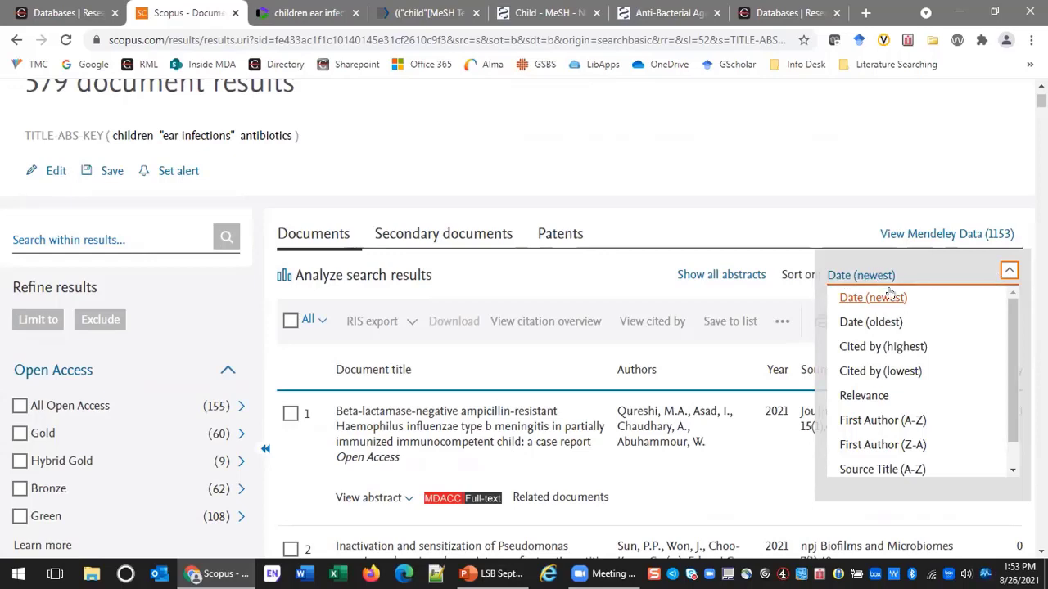
click(897, 347)
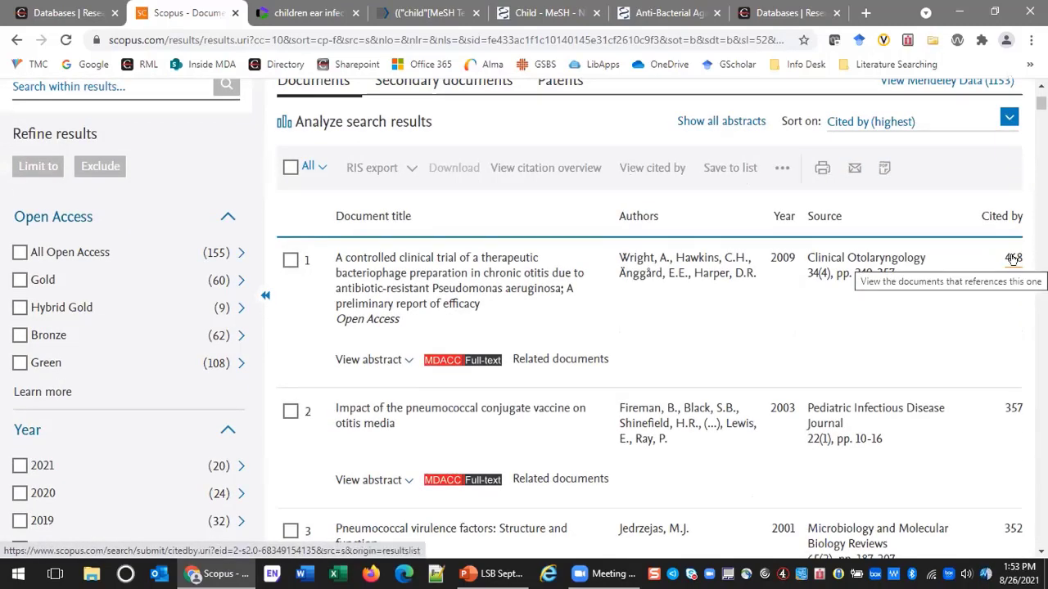
scroll(1013, 258, down, 3)
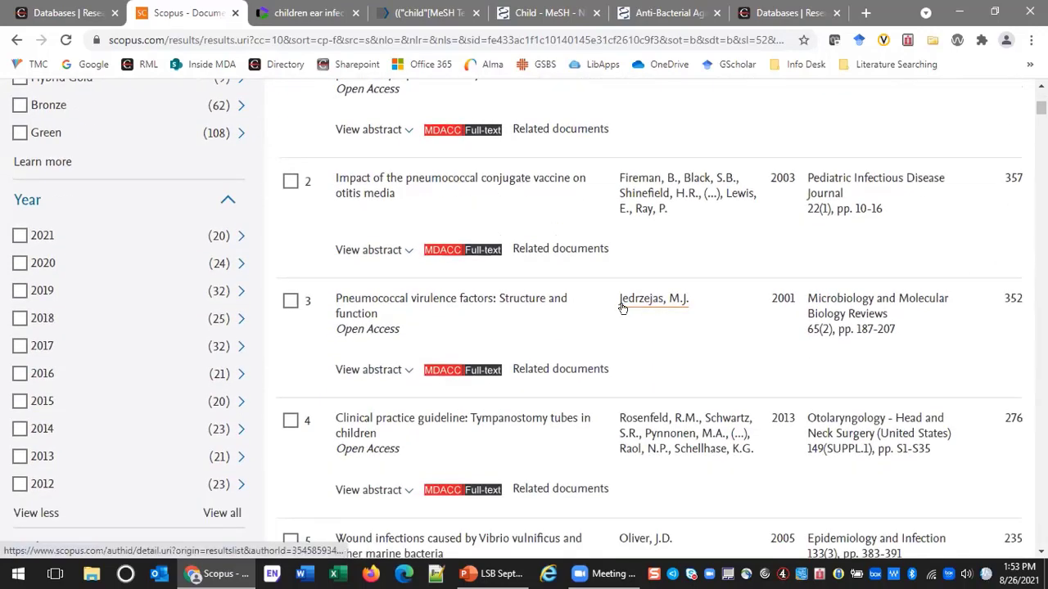
scroll(622, 308, down, 4)
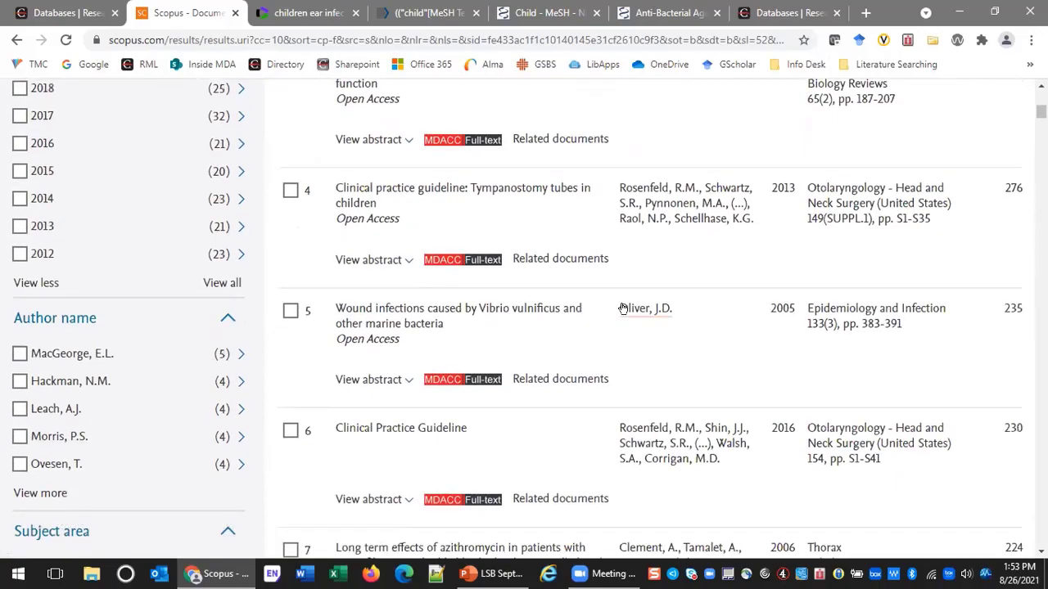
scroll(622, 308, down, 4)
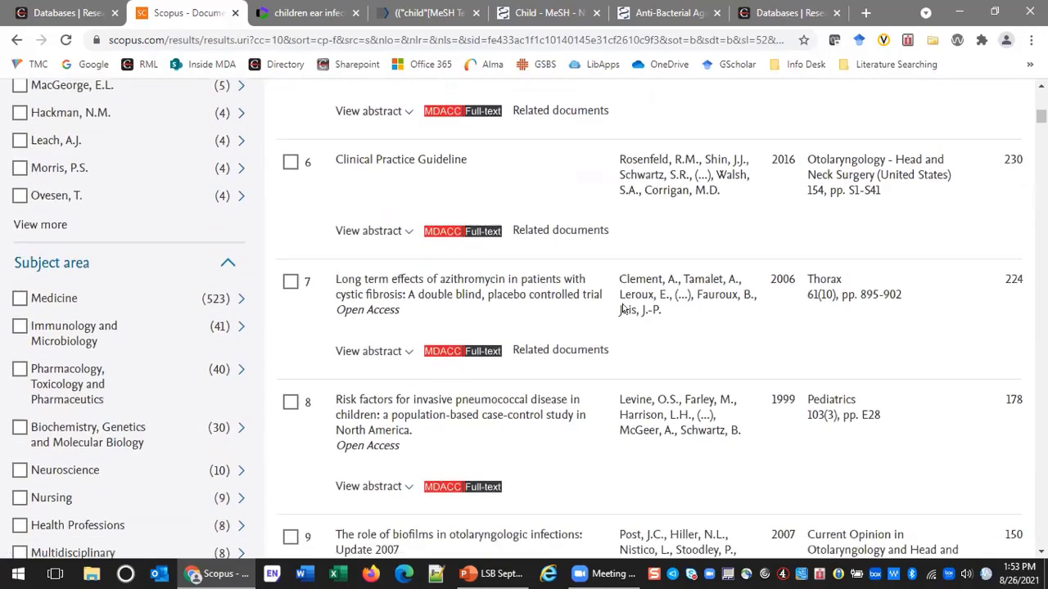
scroll(542, 326, down, 3)
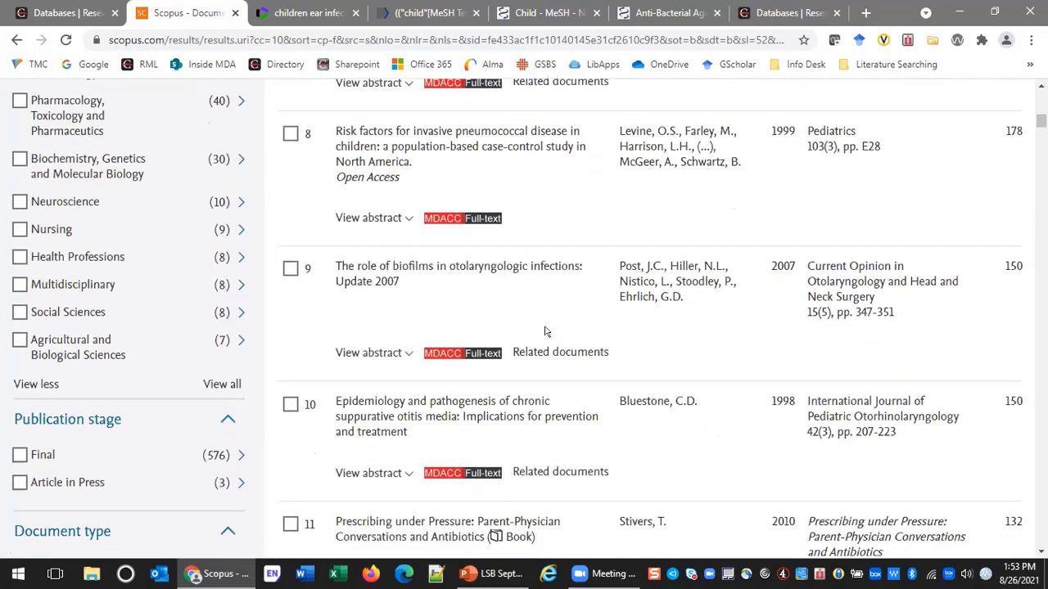
scroll(546, 331, up, 3)
scroll(546, 331, up, 14)
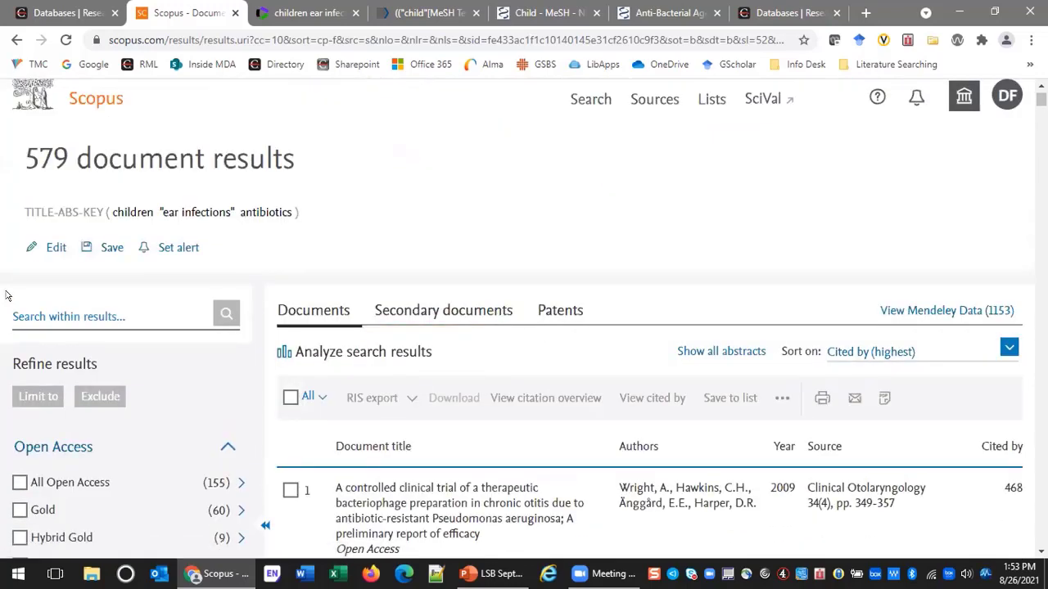
Edit the Scopus query to children AND "ear infections" AND antibiotics and rerun it (579 results).
click(54, 247)
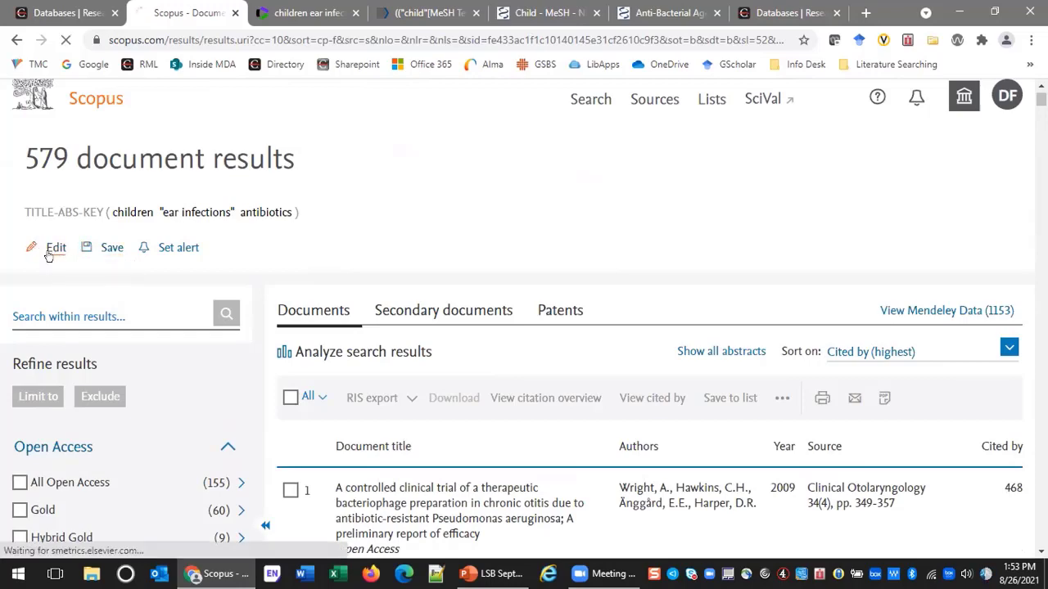
click(404, 424)
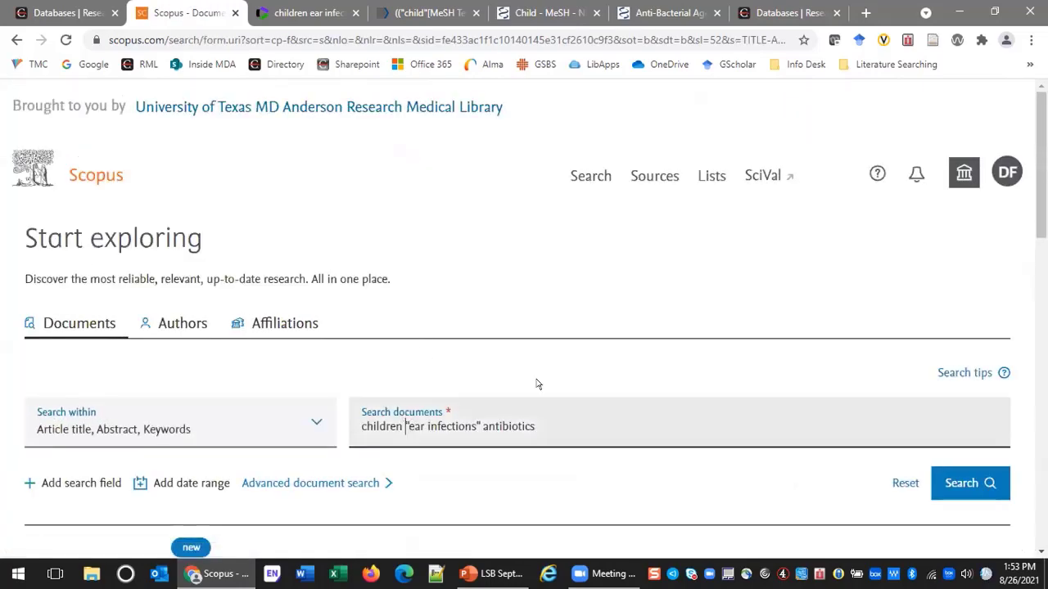
text(AND)
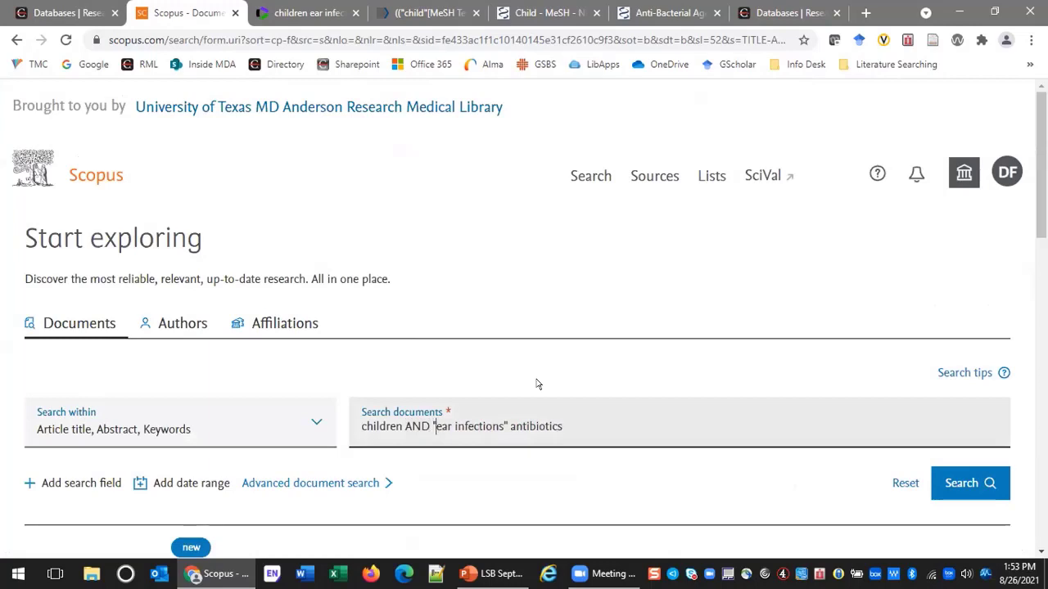
key(Right)
key(Right)
text(AND)
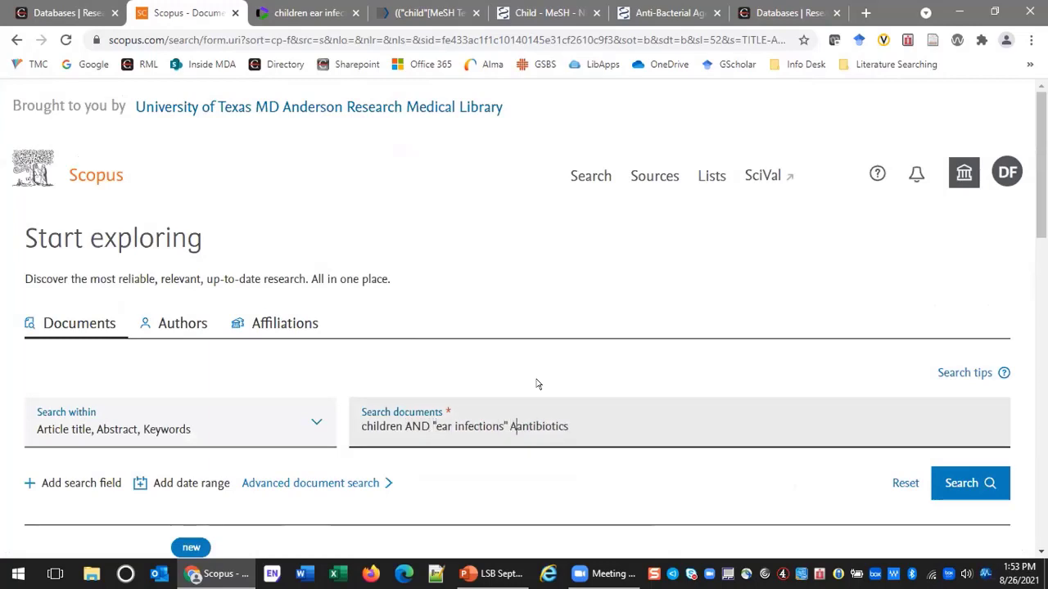
key(Return)
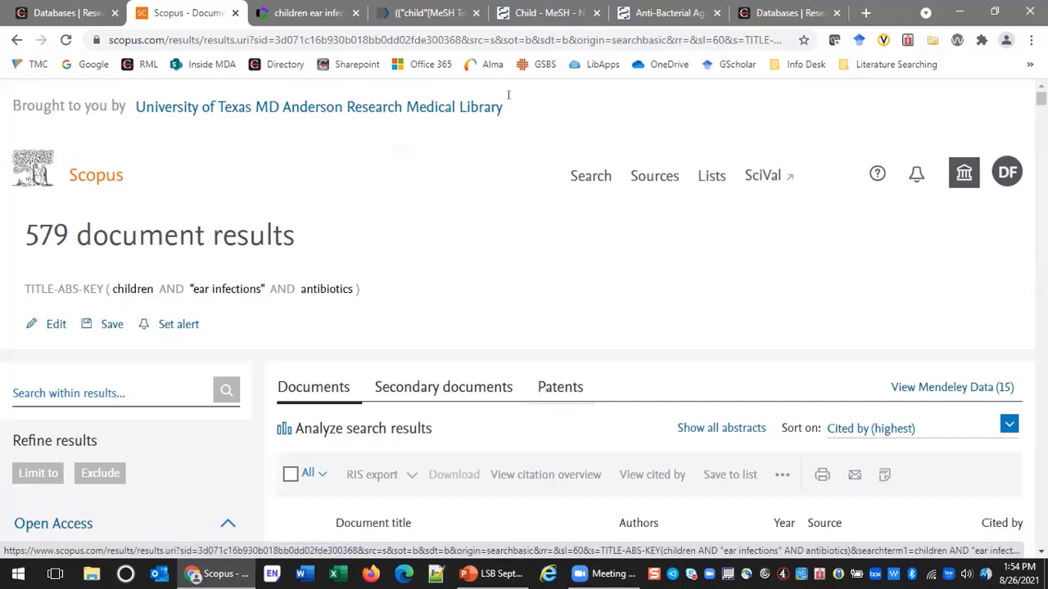
click(400, 13)
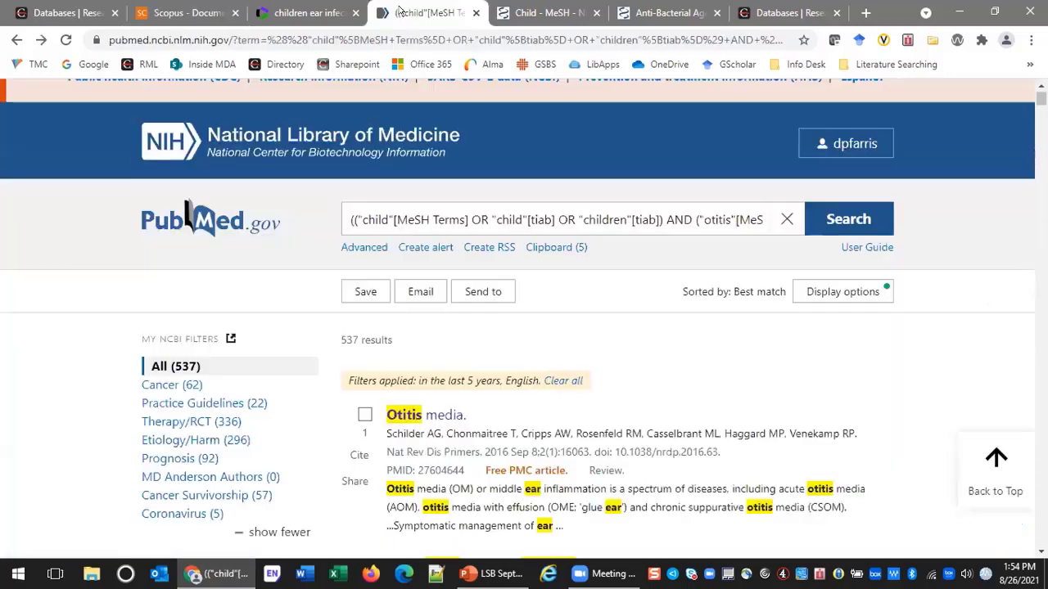
click(186, 12)
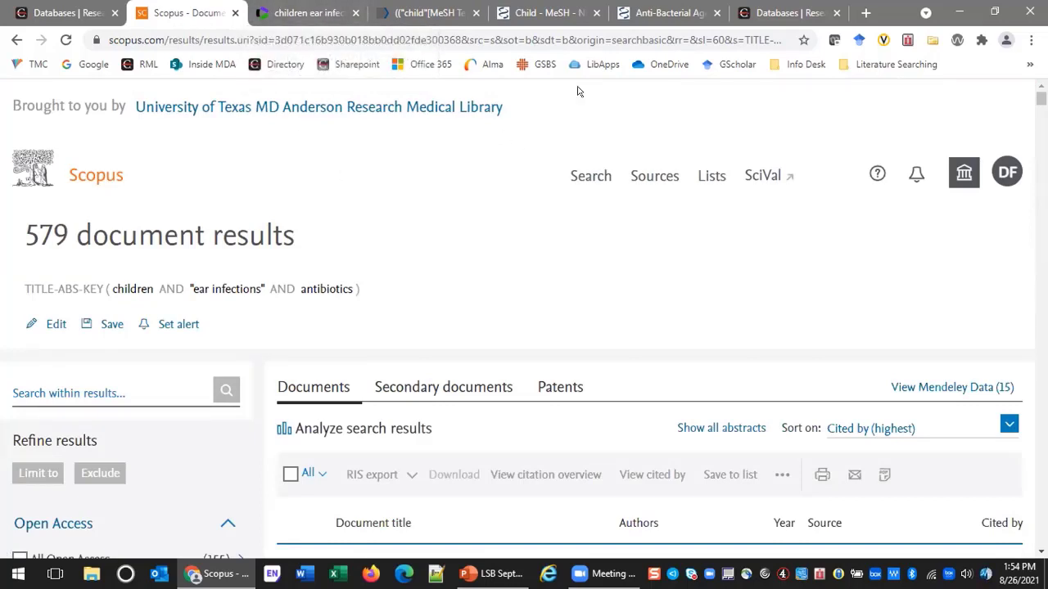
scroll(458, 186, down, 2)
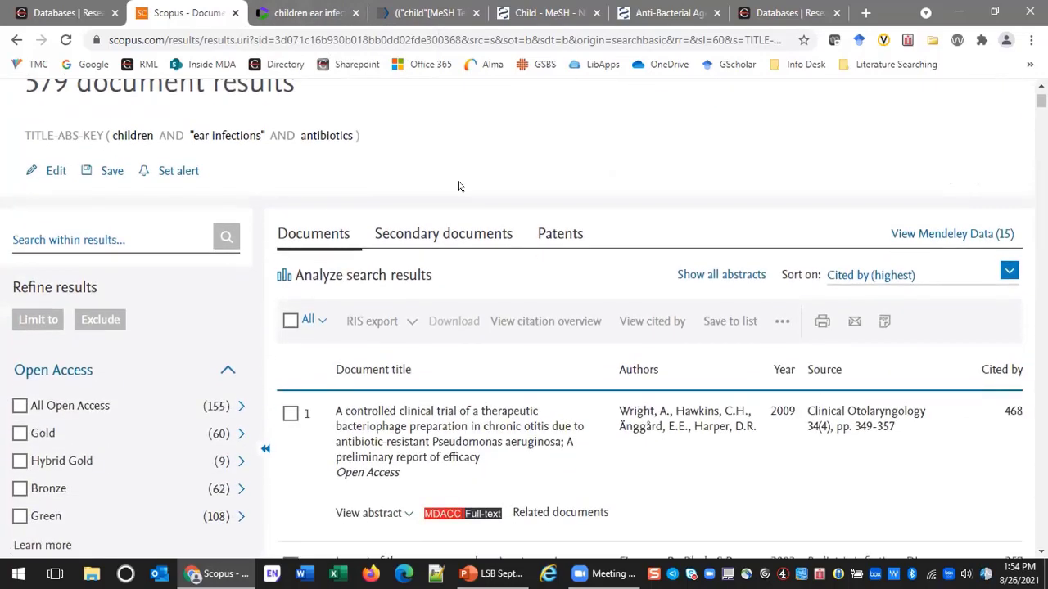
scroll(458, 186, up, 1)
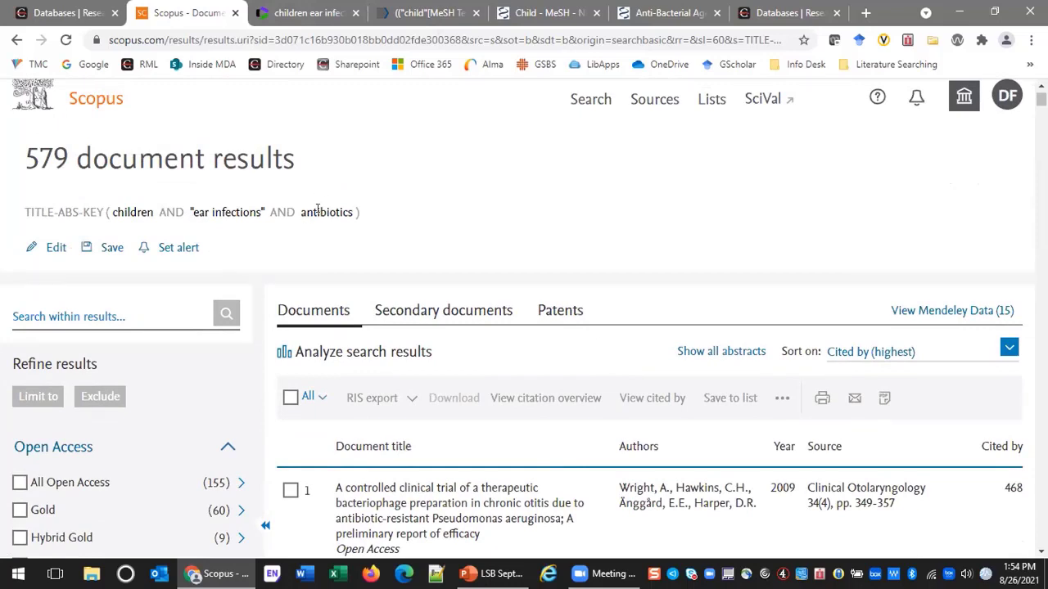
drag(20, 156, 69, 155)
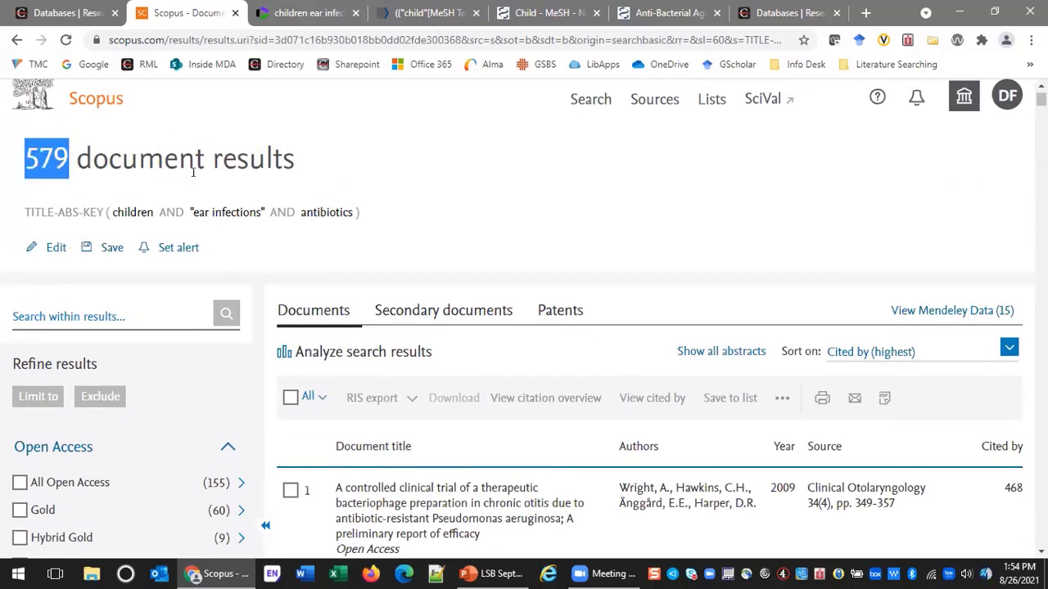
scroll(127, 332, down, 3)
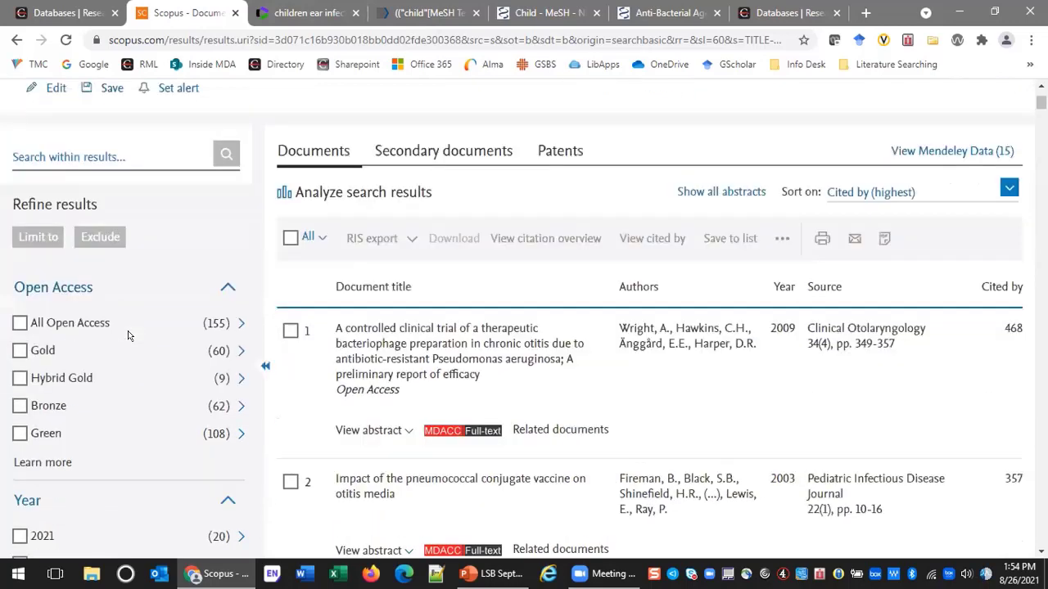
scroll(128, 330, down, 2)
scroll(37, 319, down, 4)
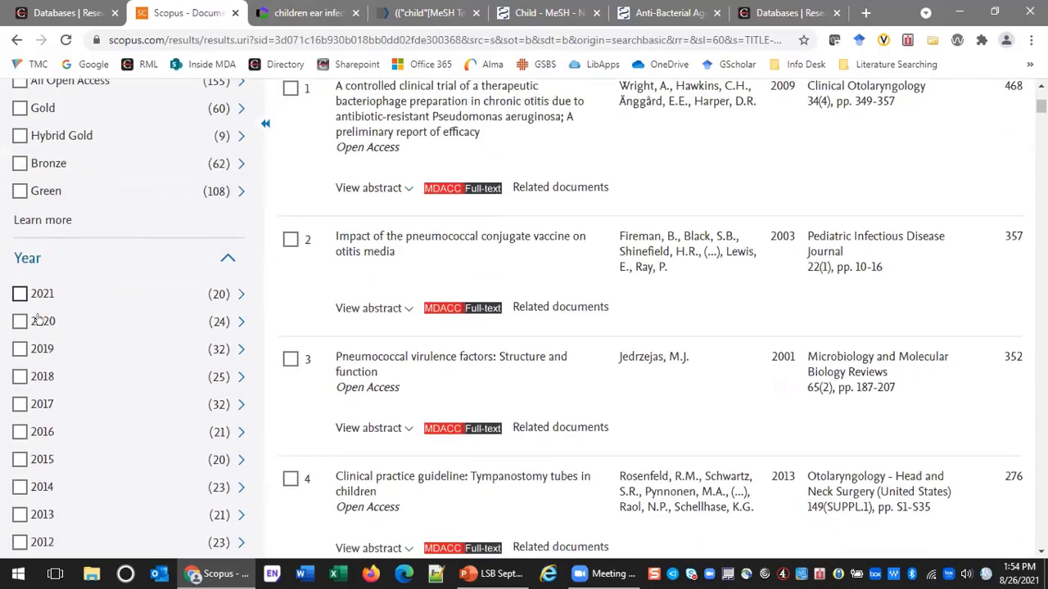
scroll(768, 315, up, 2)
scroll(767, 310, up, 5)
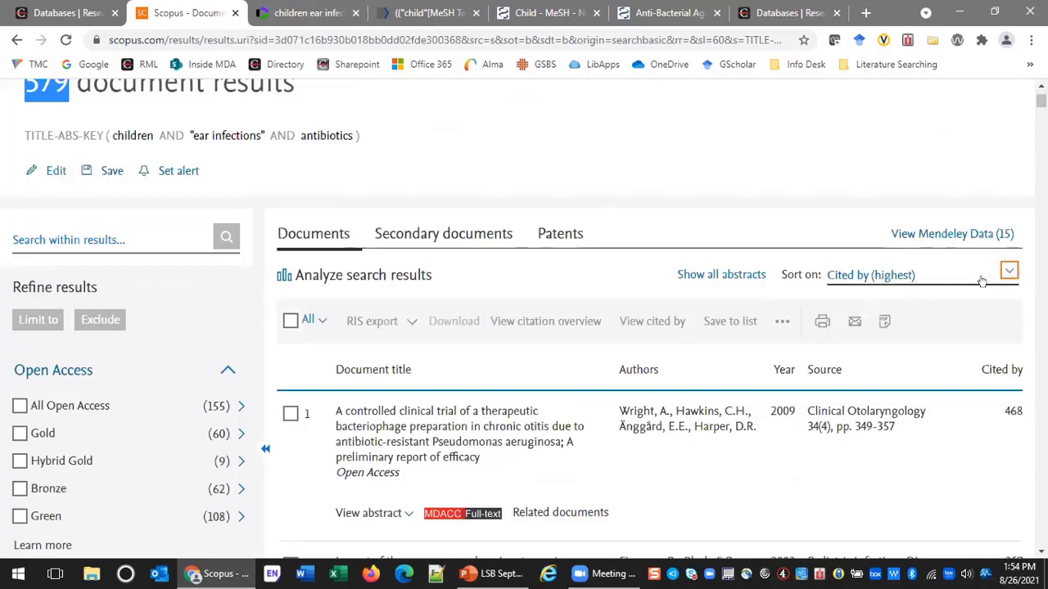
Sort the Scopus results by Relevance, then return to the PubMed otitis results for comparison.
click(1007, 272)
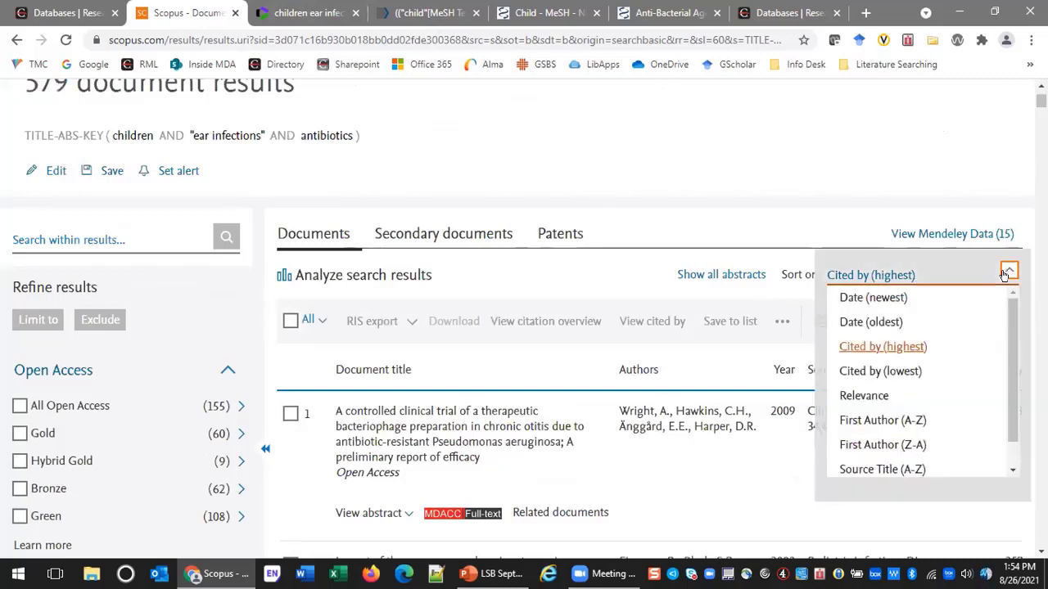
click(846, 396)
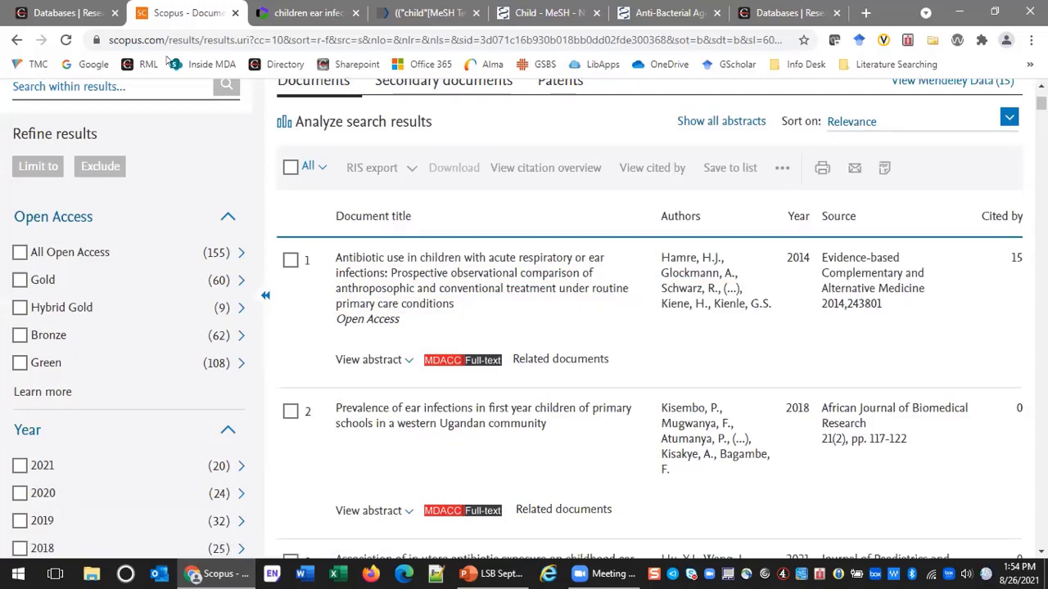
click(429, 11)
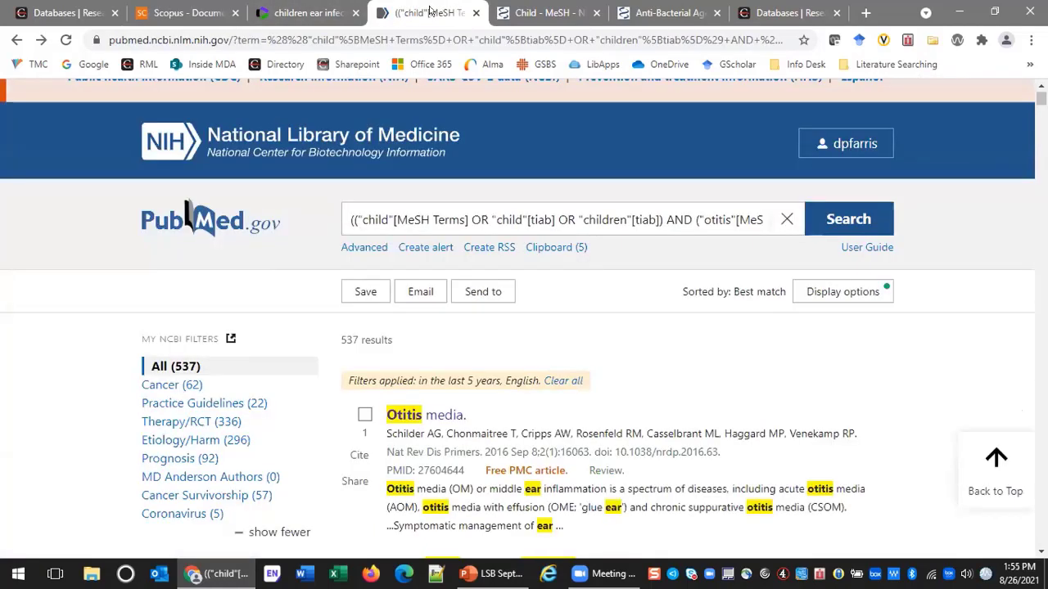